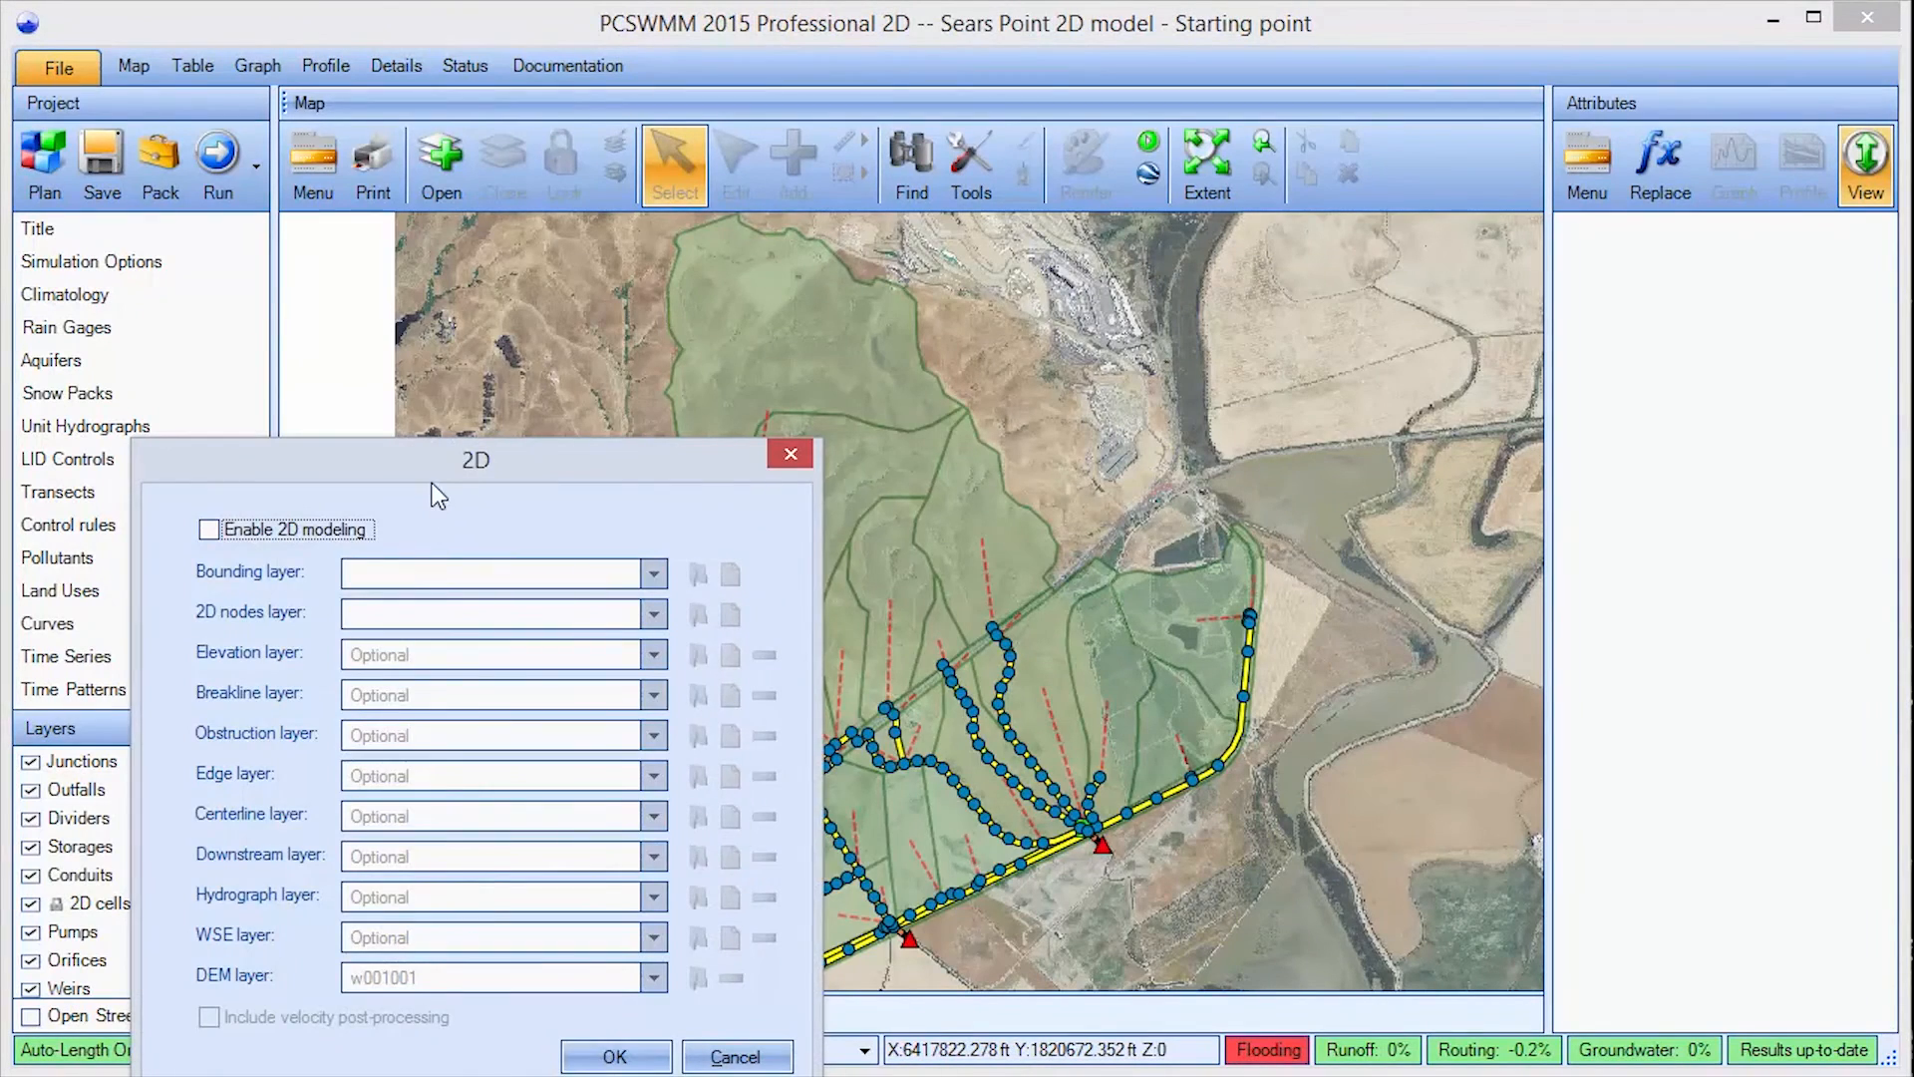
Enable 2D modeling and load Bounding - Sears Point.SHP from the GIS layers folder as the bounding layer.
{"action": "left_click_drag", "start_coordinate": [433, 481], "coordinate": [782, 261]}
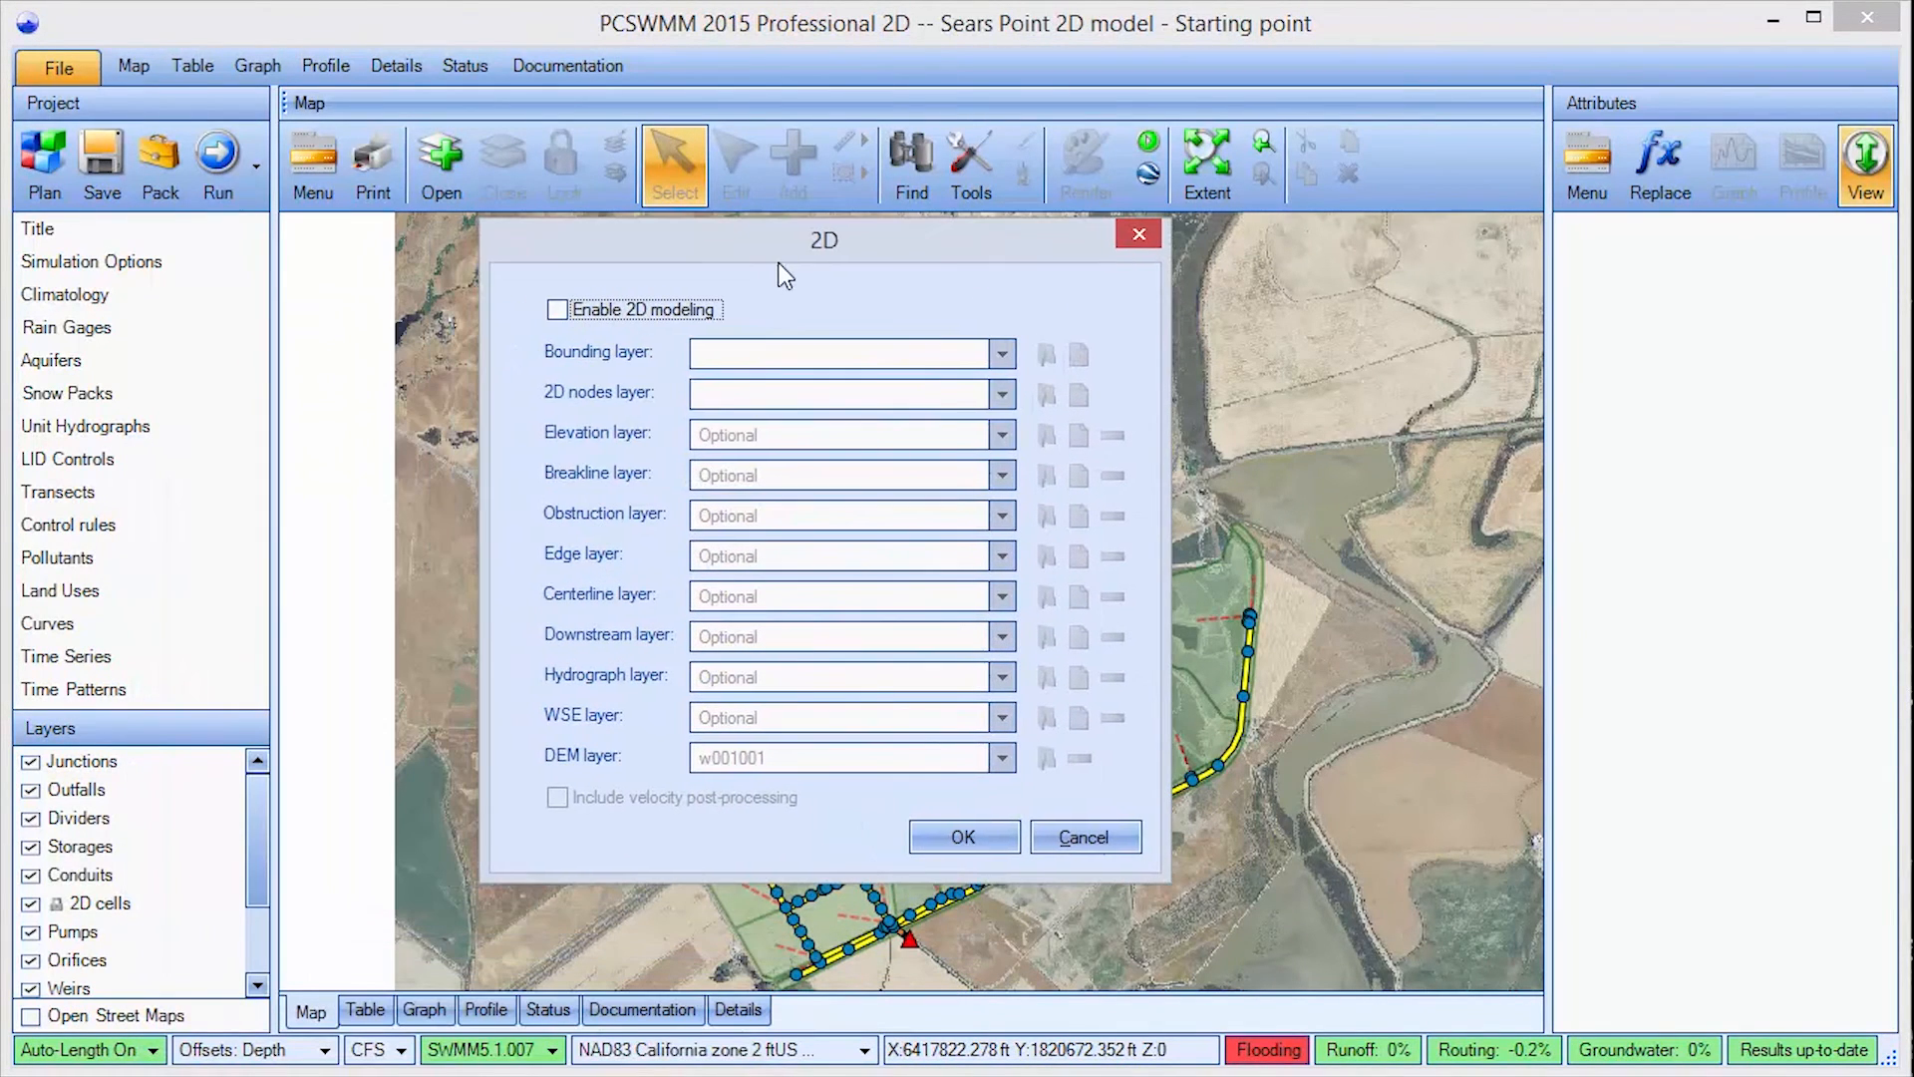
{"action": "left_click", "coordinate": [558, 310]}
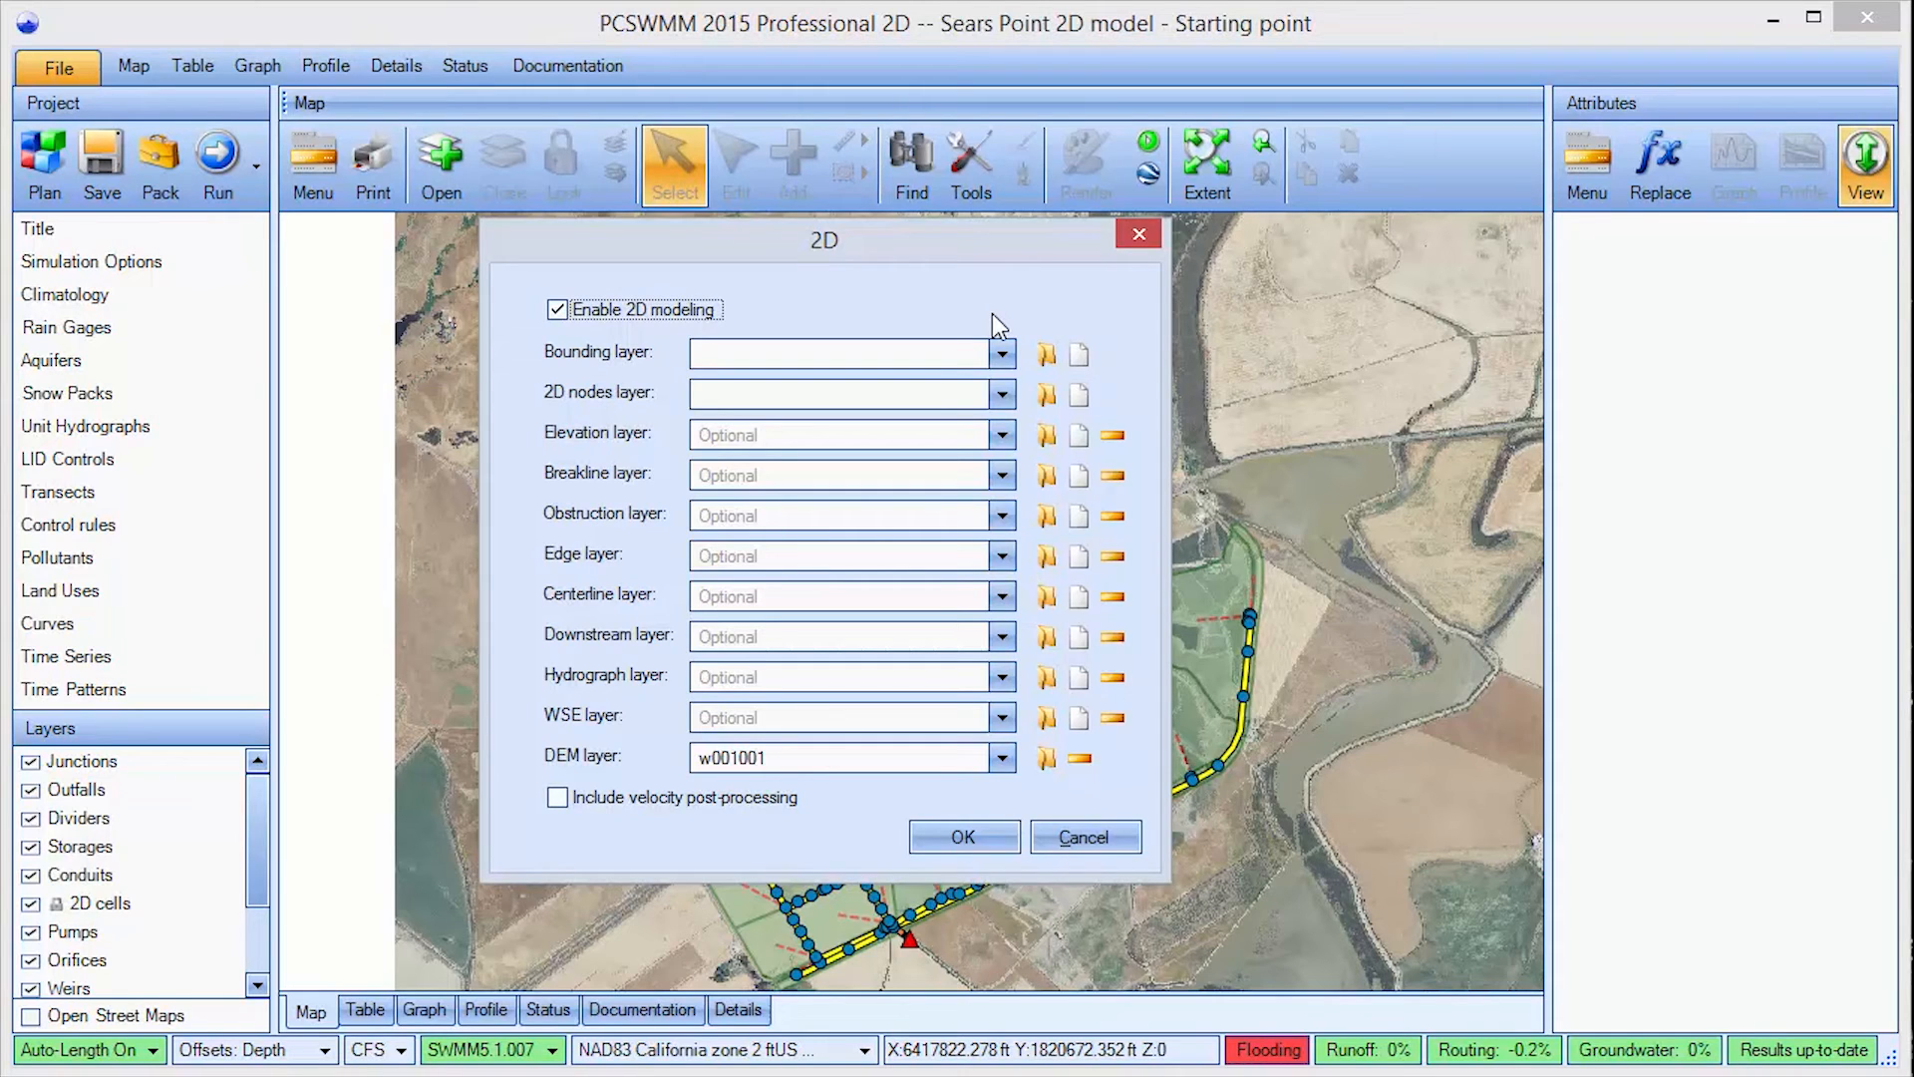
{"action": "left_click", "coordinate": [1045, 365]}
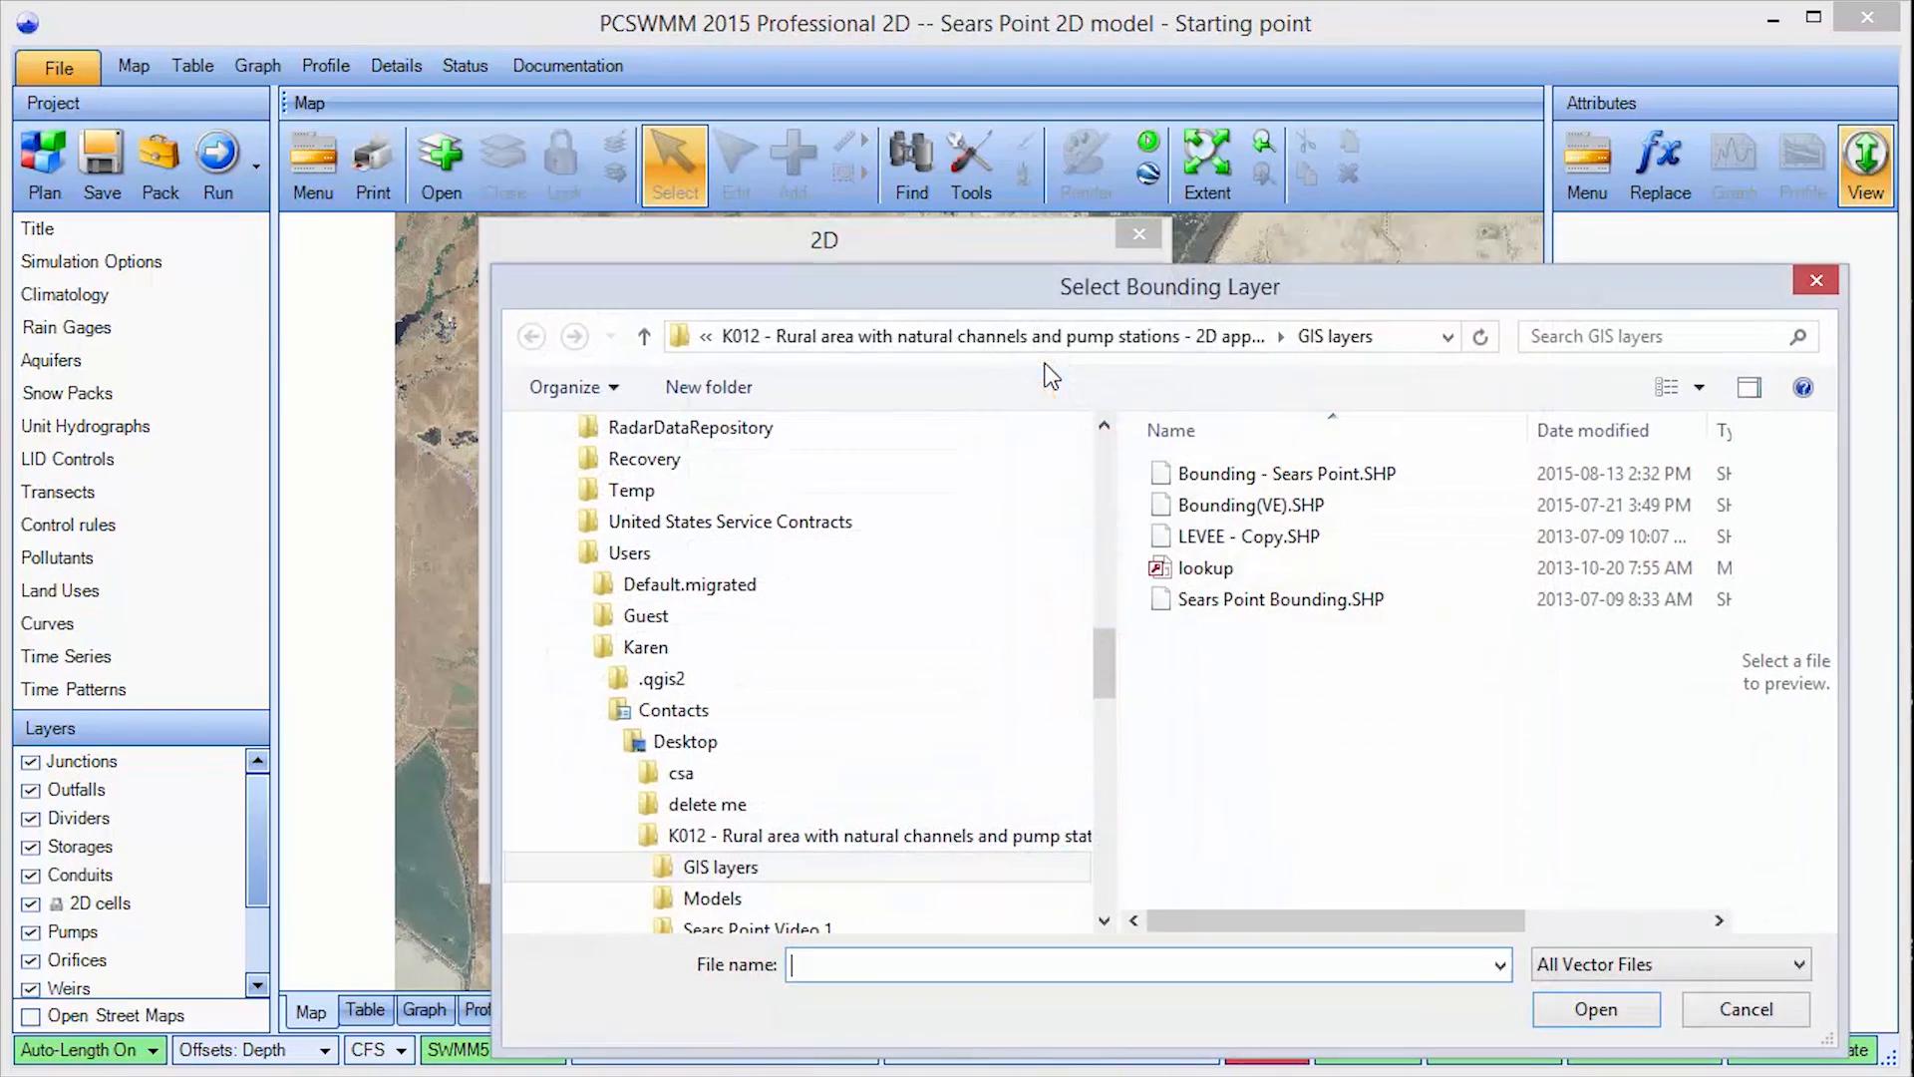
{"action": "left_click_drag", "start_coordinate": [1038, 295], "coordinate": [868, 223]}
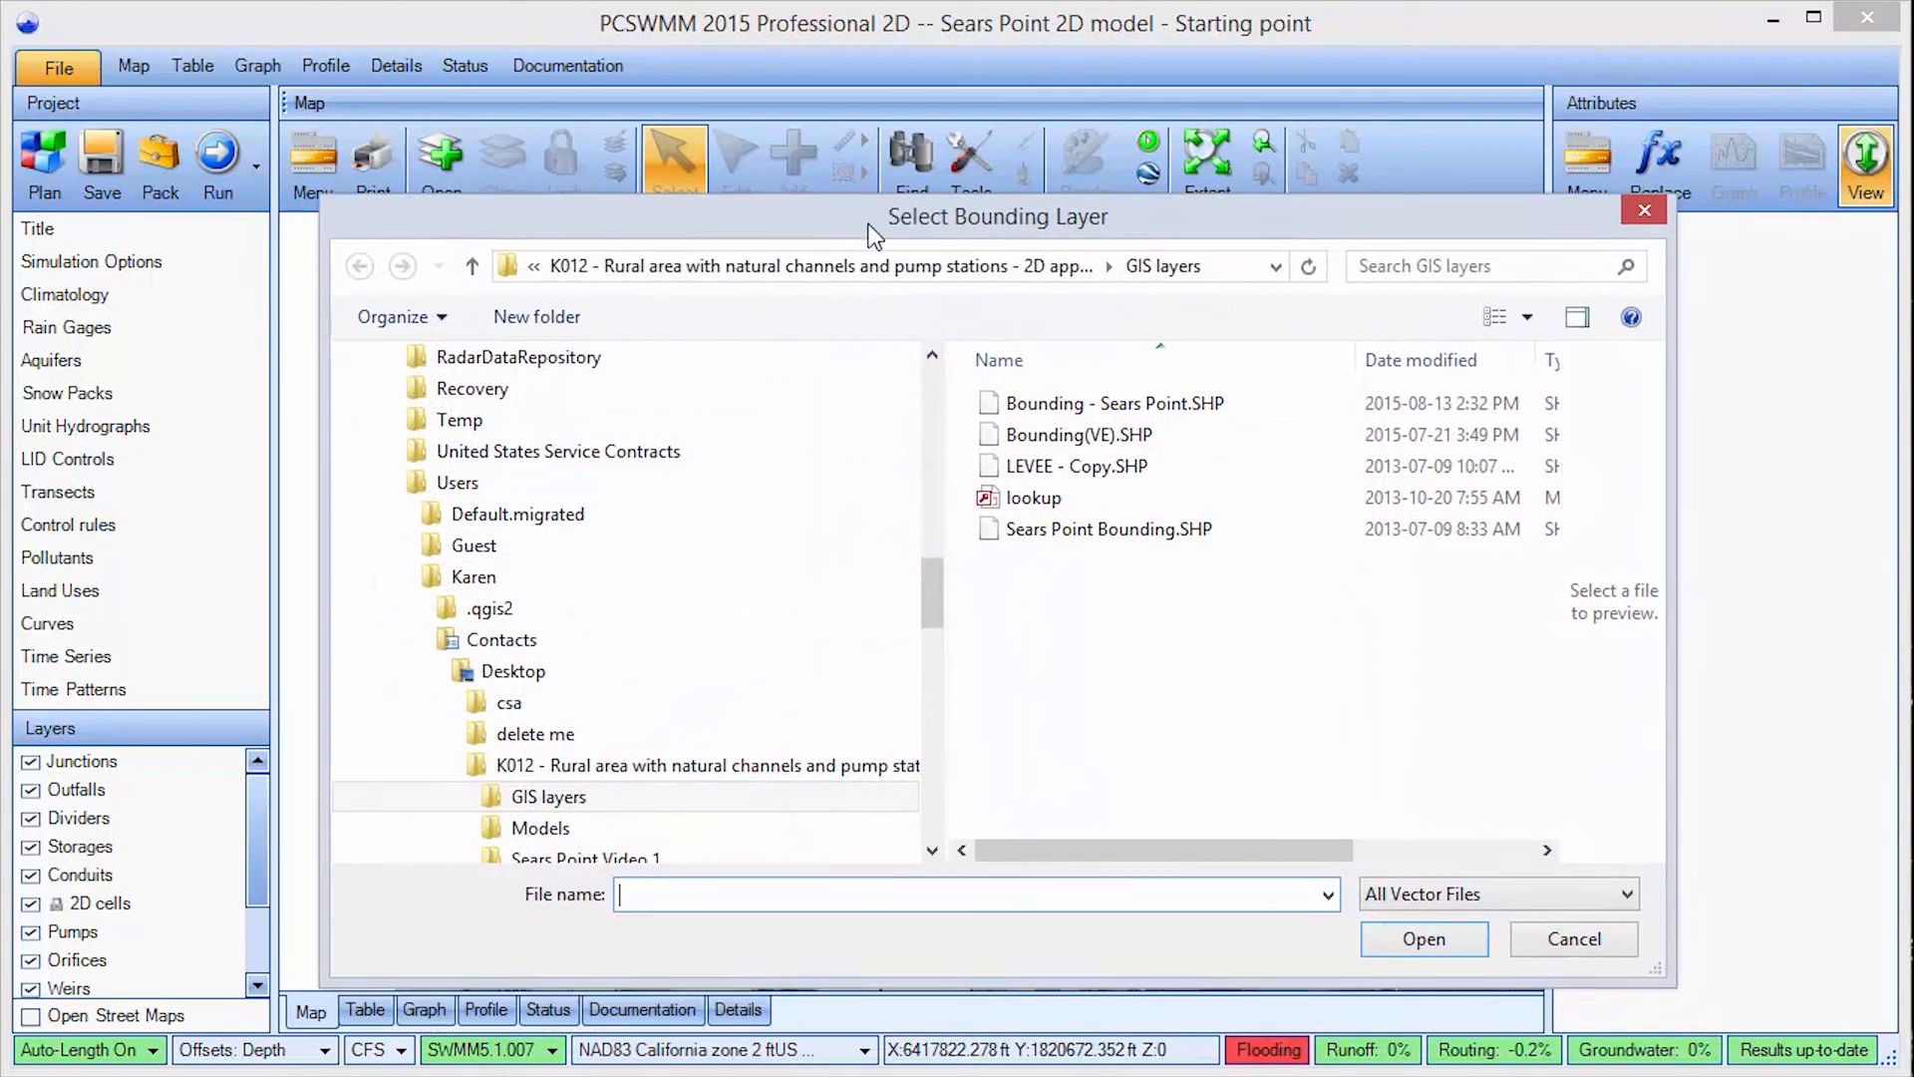
{"action": "double_click", "coordinate": [1073, 404]}
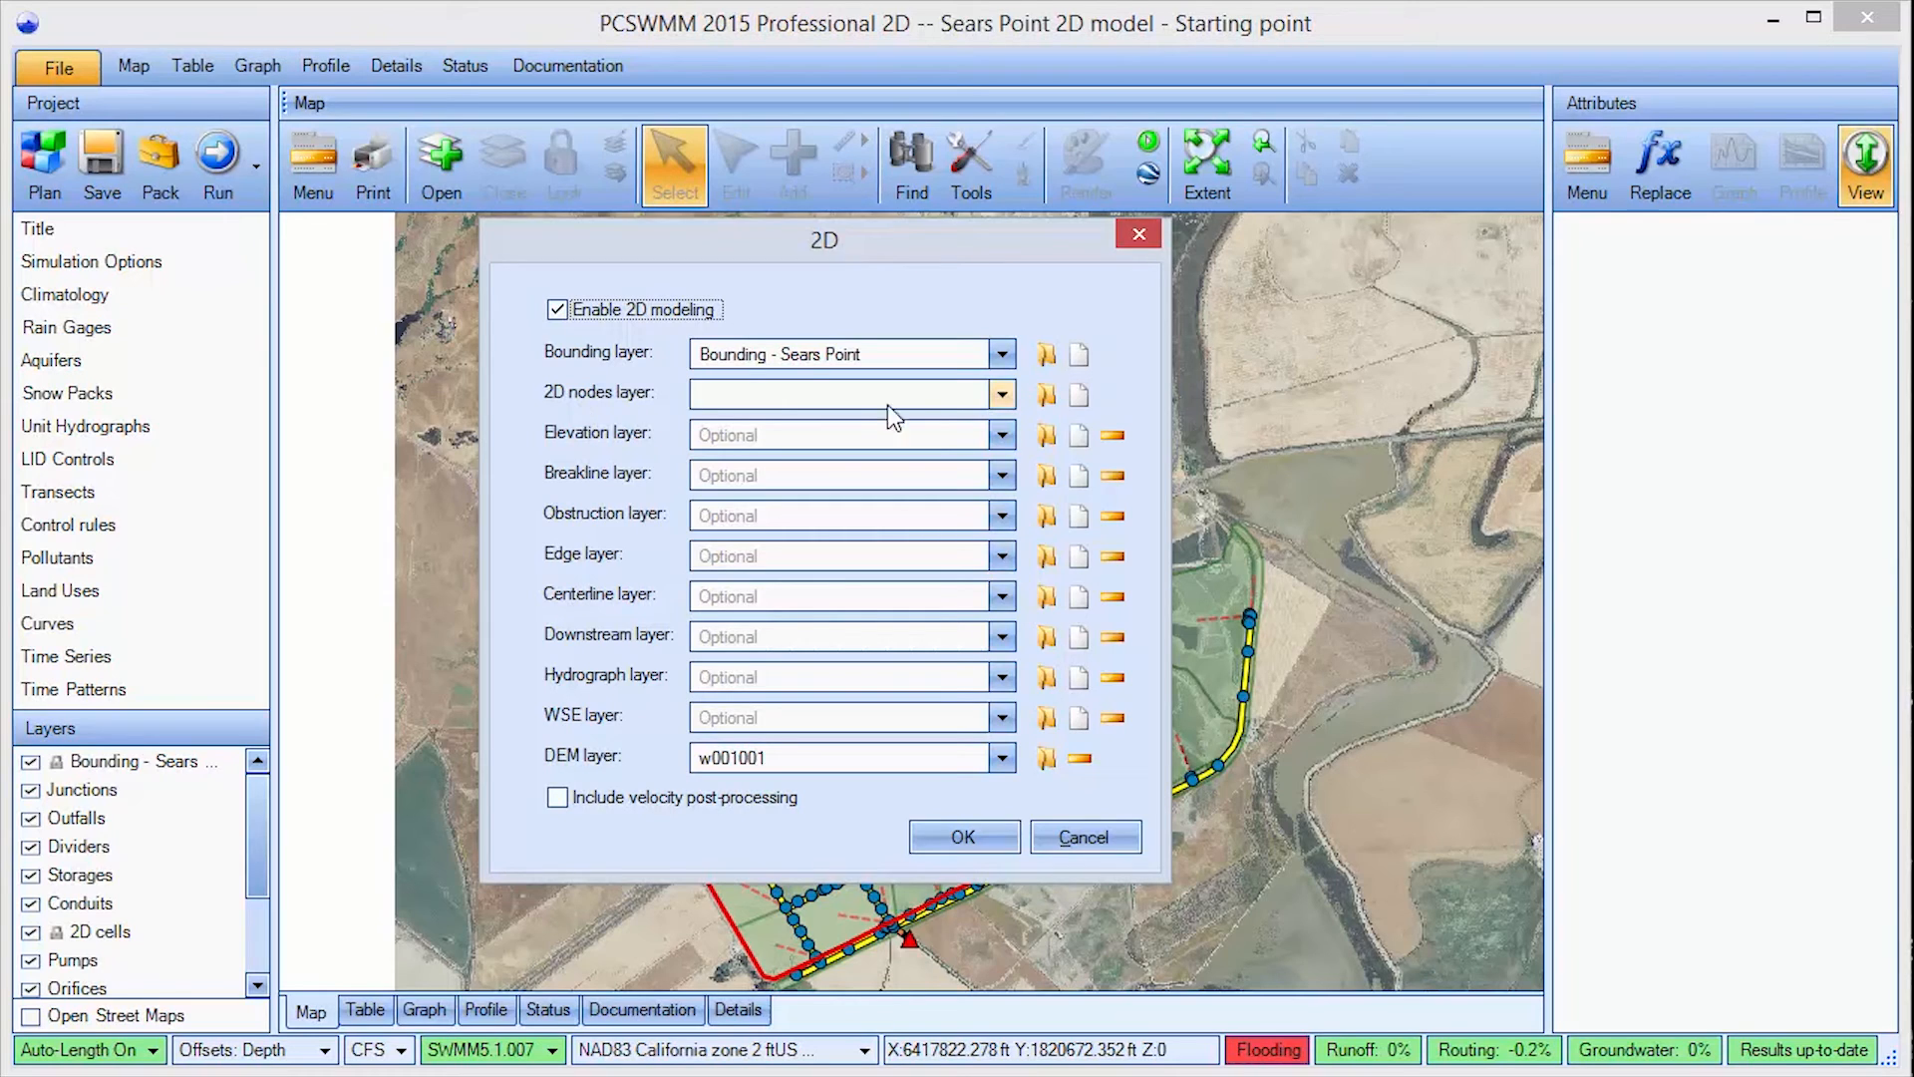
Create a new 2D nodes layer named 2D Nodes and apply the 2D modeling settings.
{"action": "left_click", "coordinate": [1077, 394]}
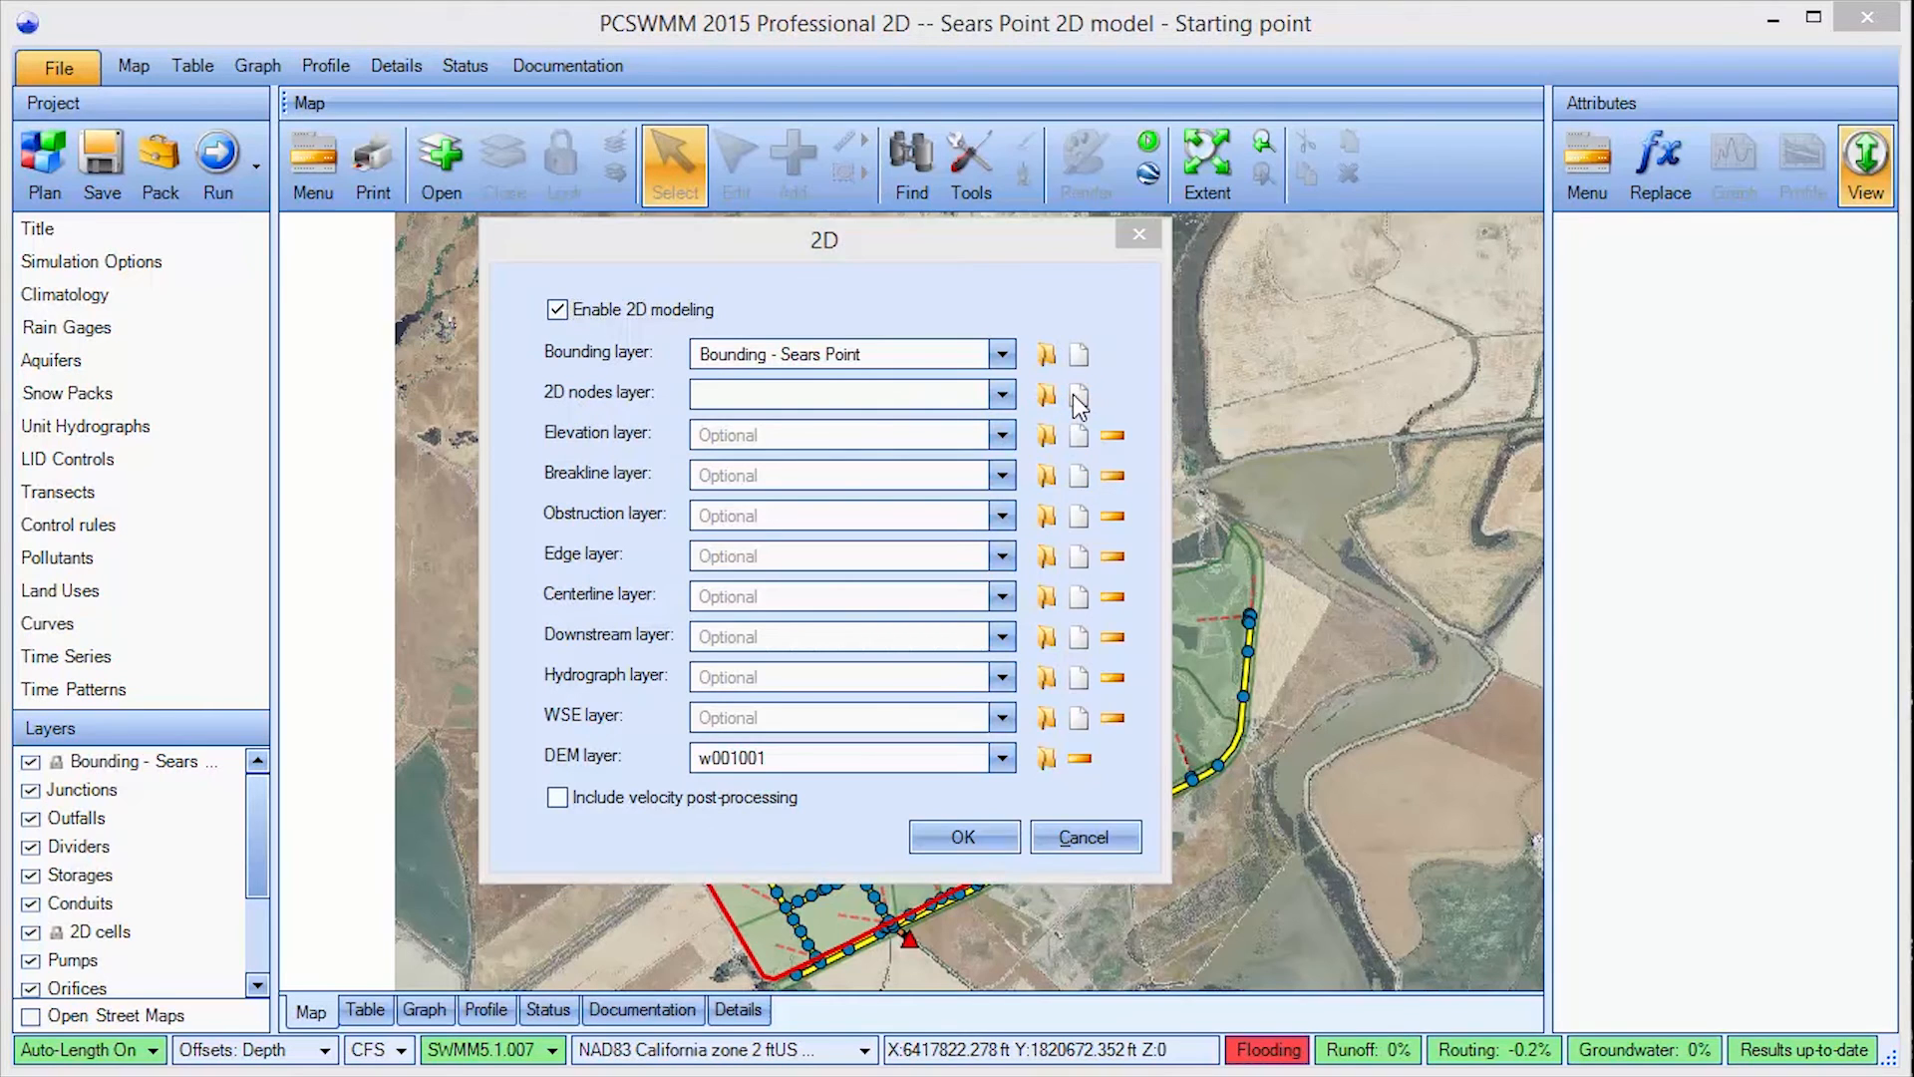
{"action": "left_click", "coordinate": [1390, 931]}
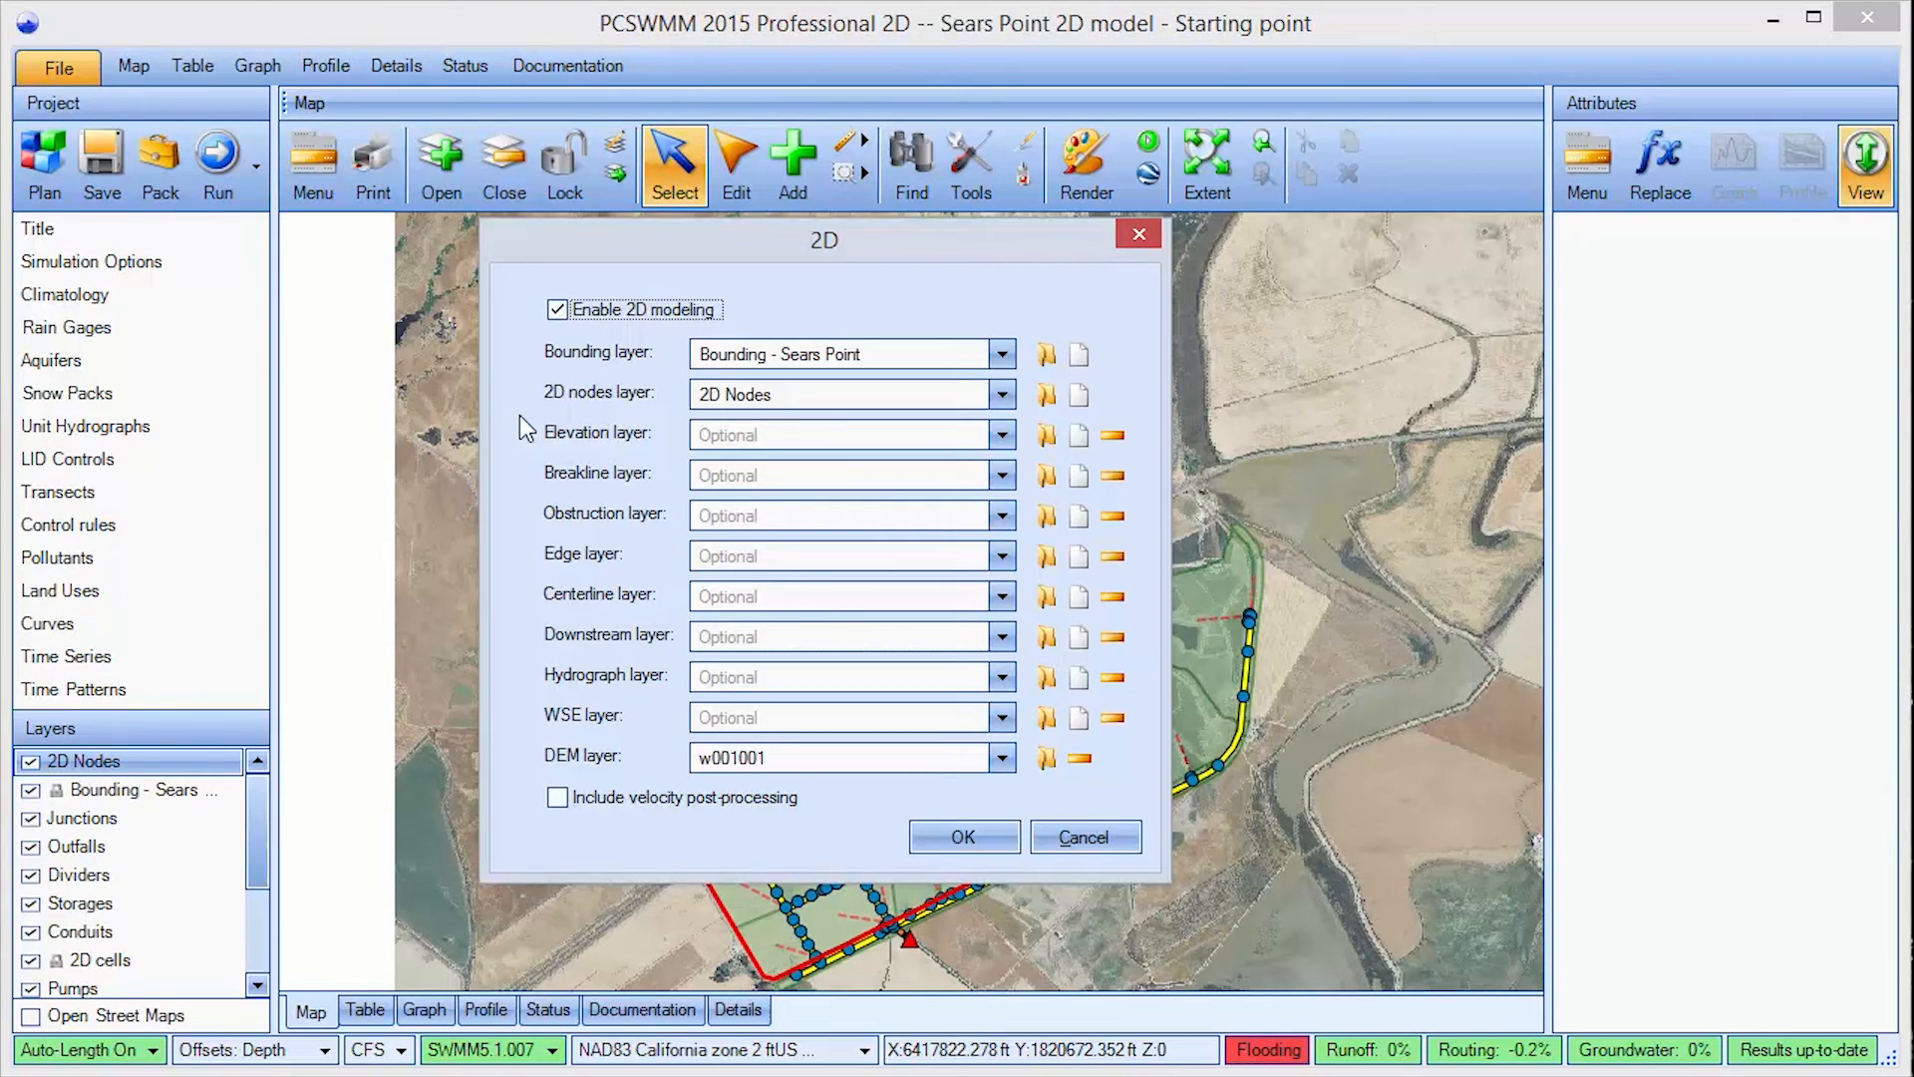
{"action": "left_click", "coordinate": [941, 842]}
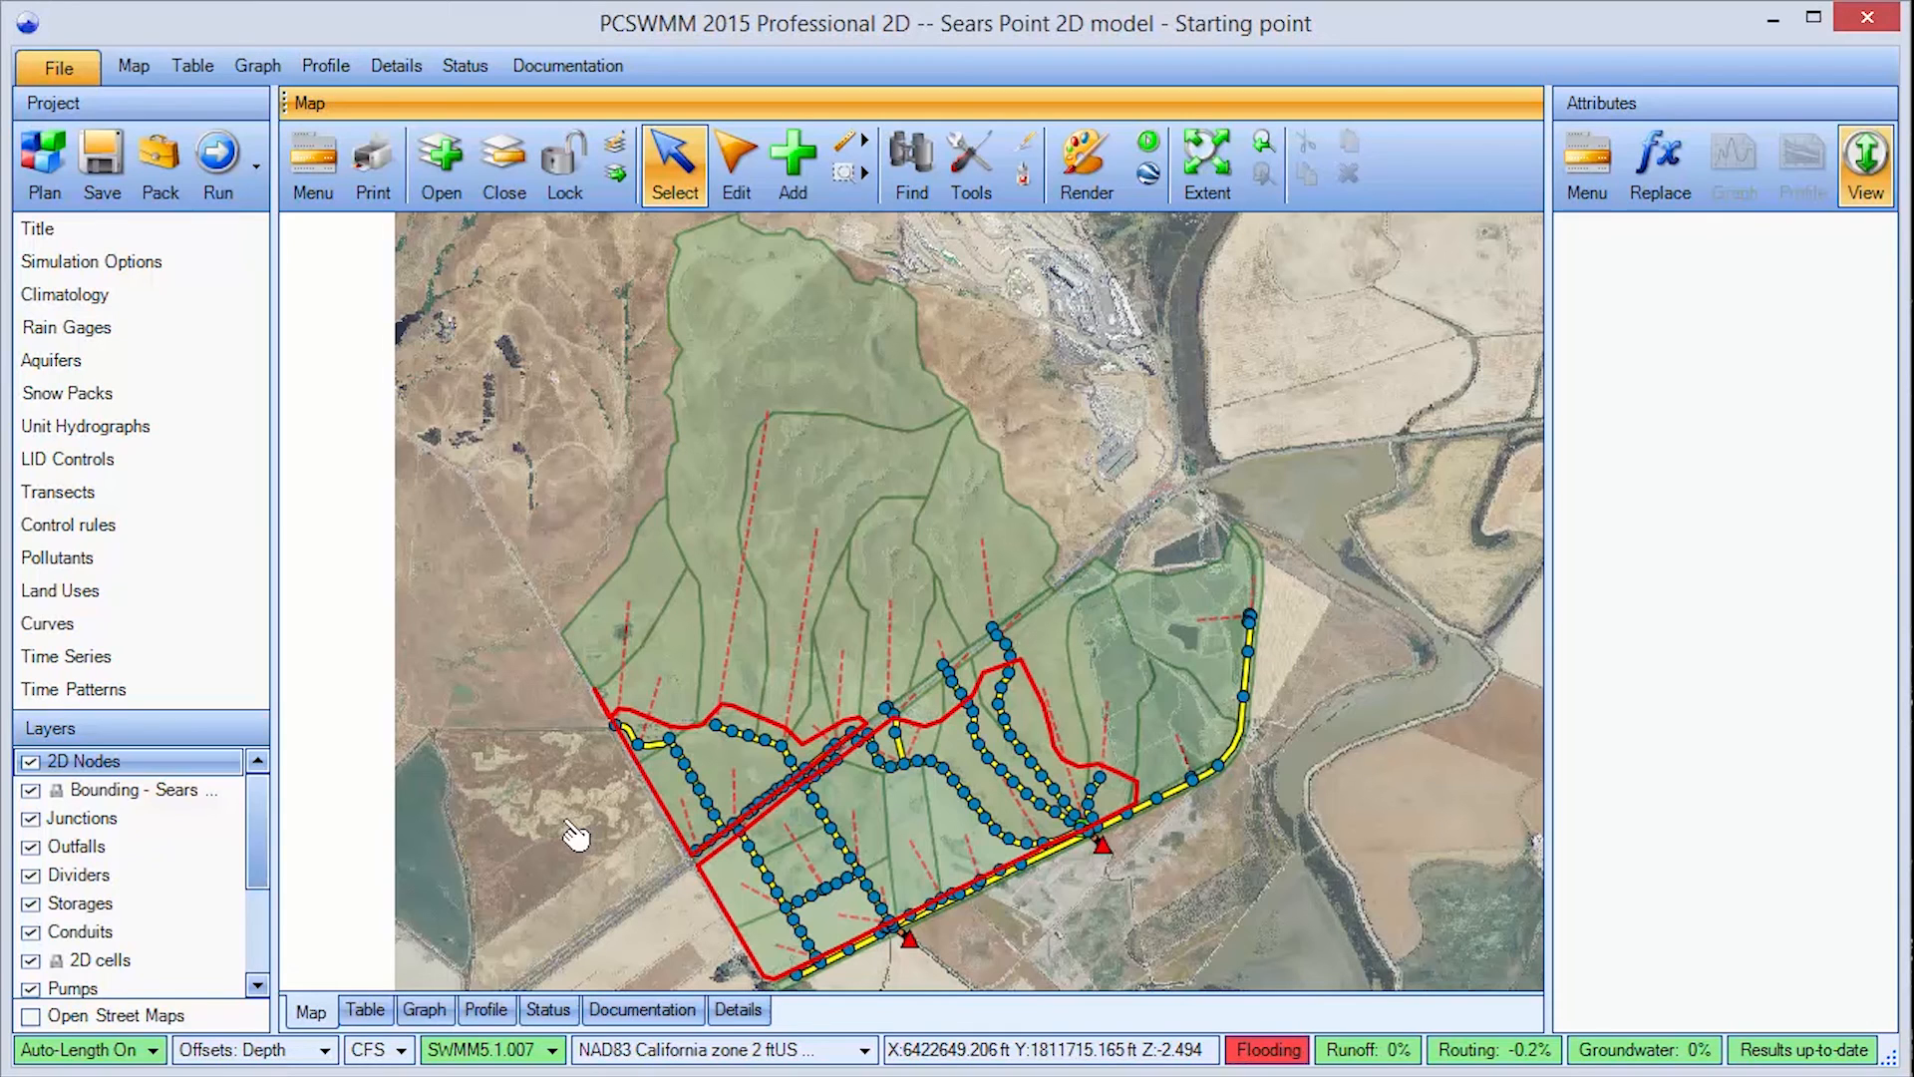
Unlock the Bounding - Sears Point layer itself for editing instead of making a copy.
{"action": "left_click", "coordinate": [196, 798]}
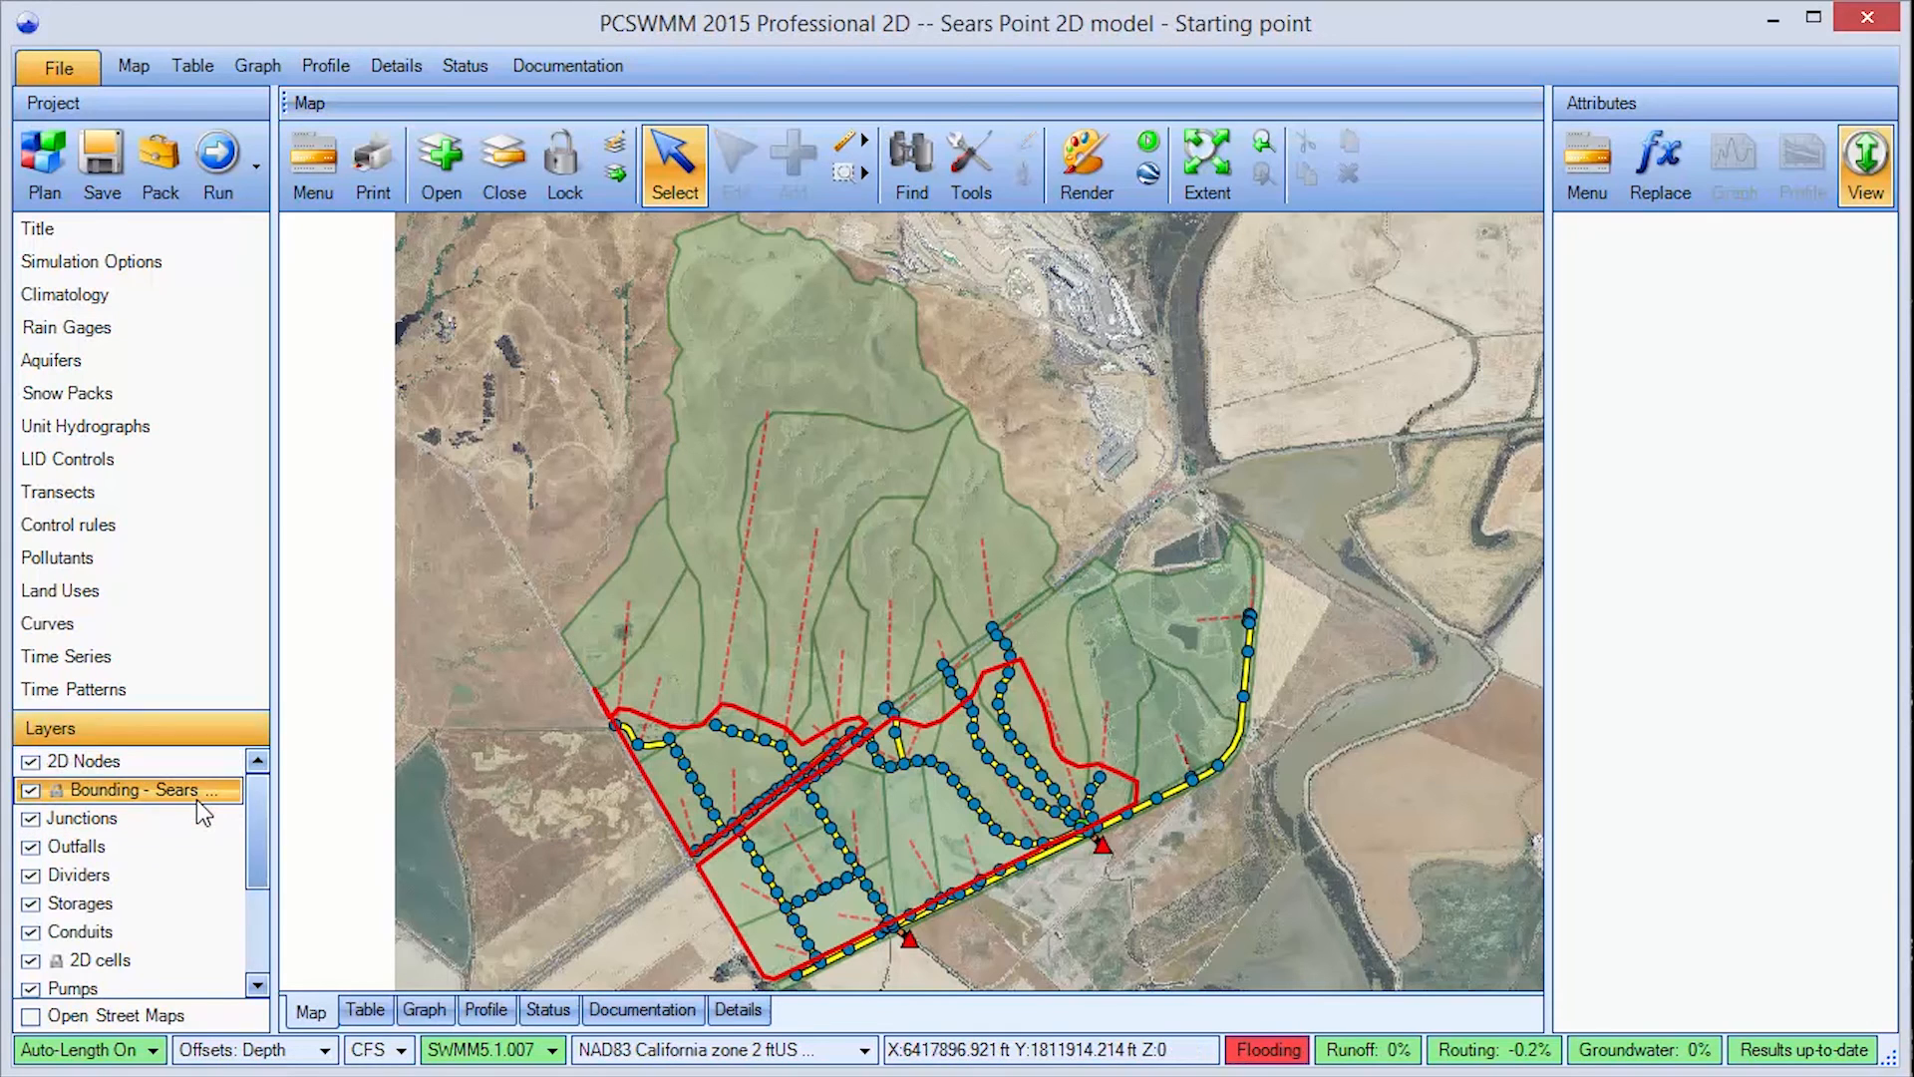
{"action": "right_click", "coordinate": [195, 794]}
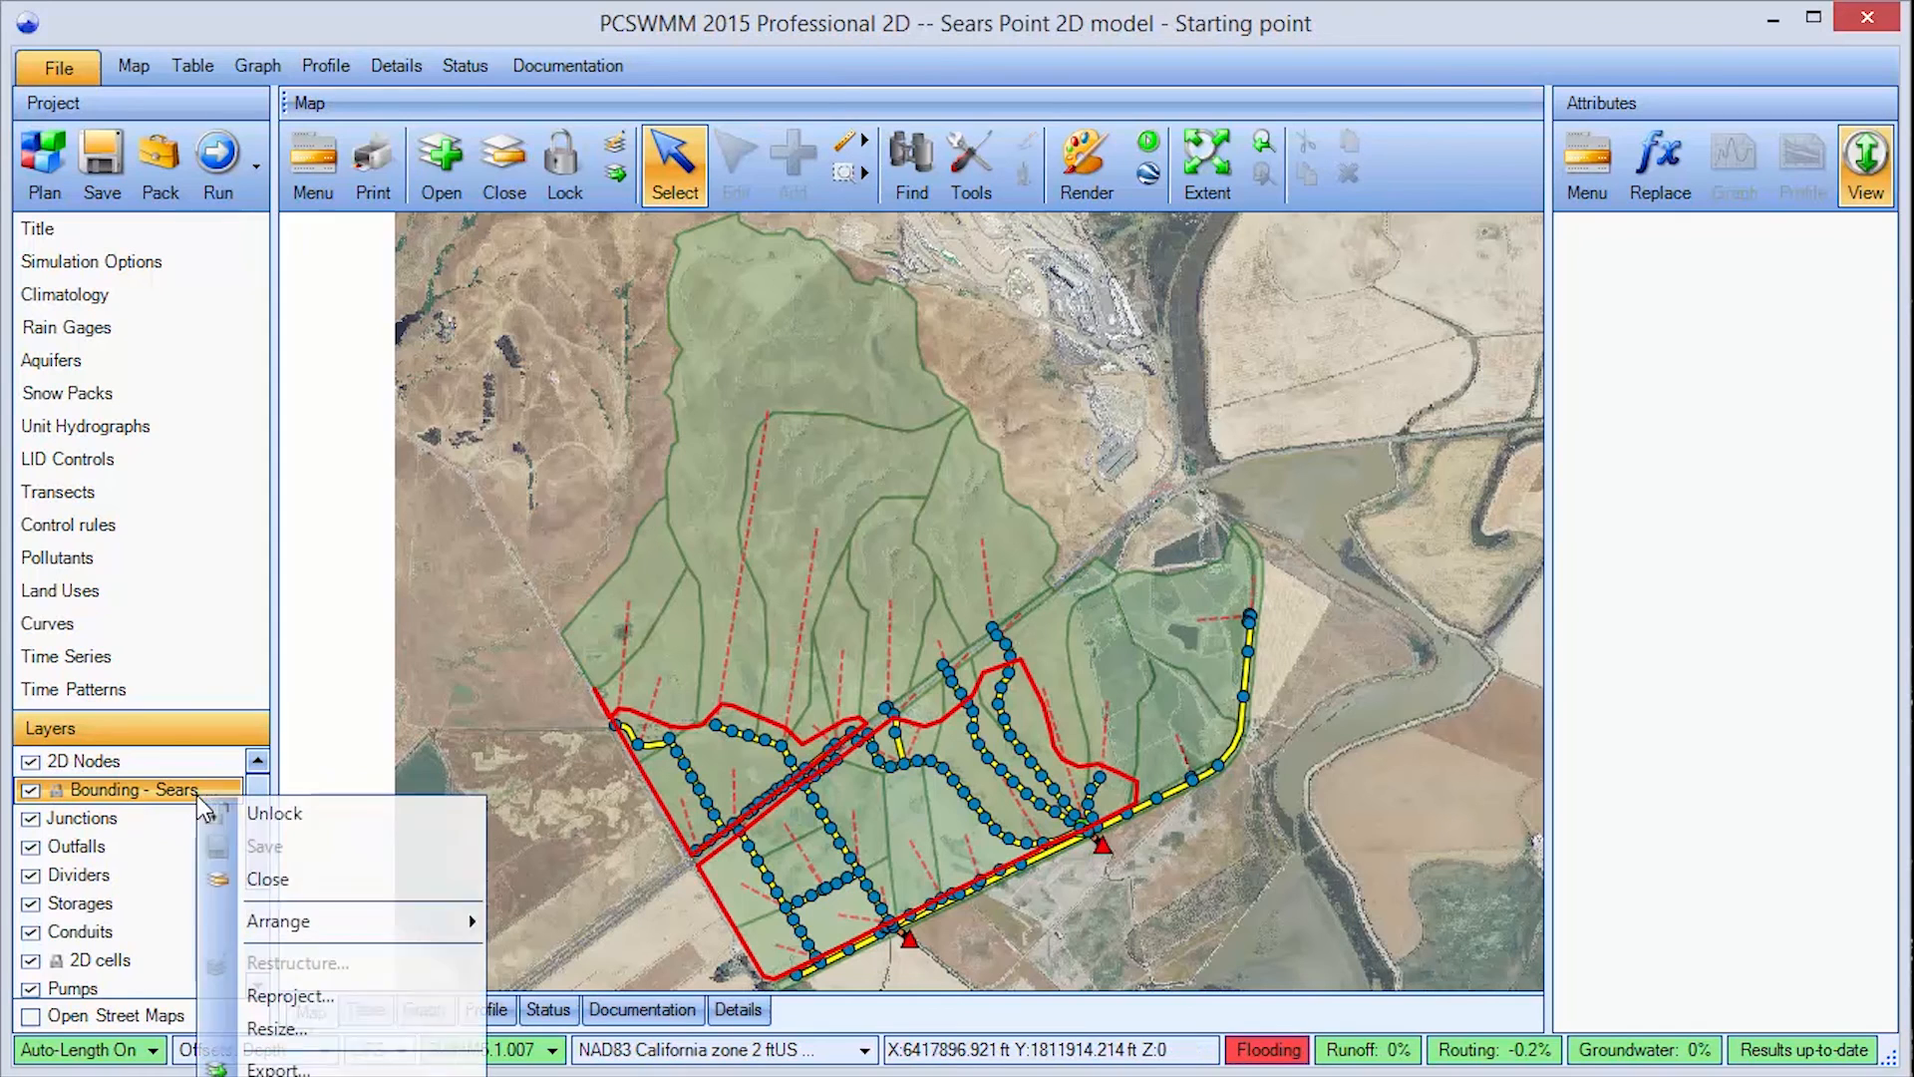
{"action": "left_click", "coordinate": [273, 804]}
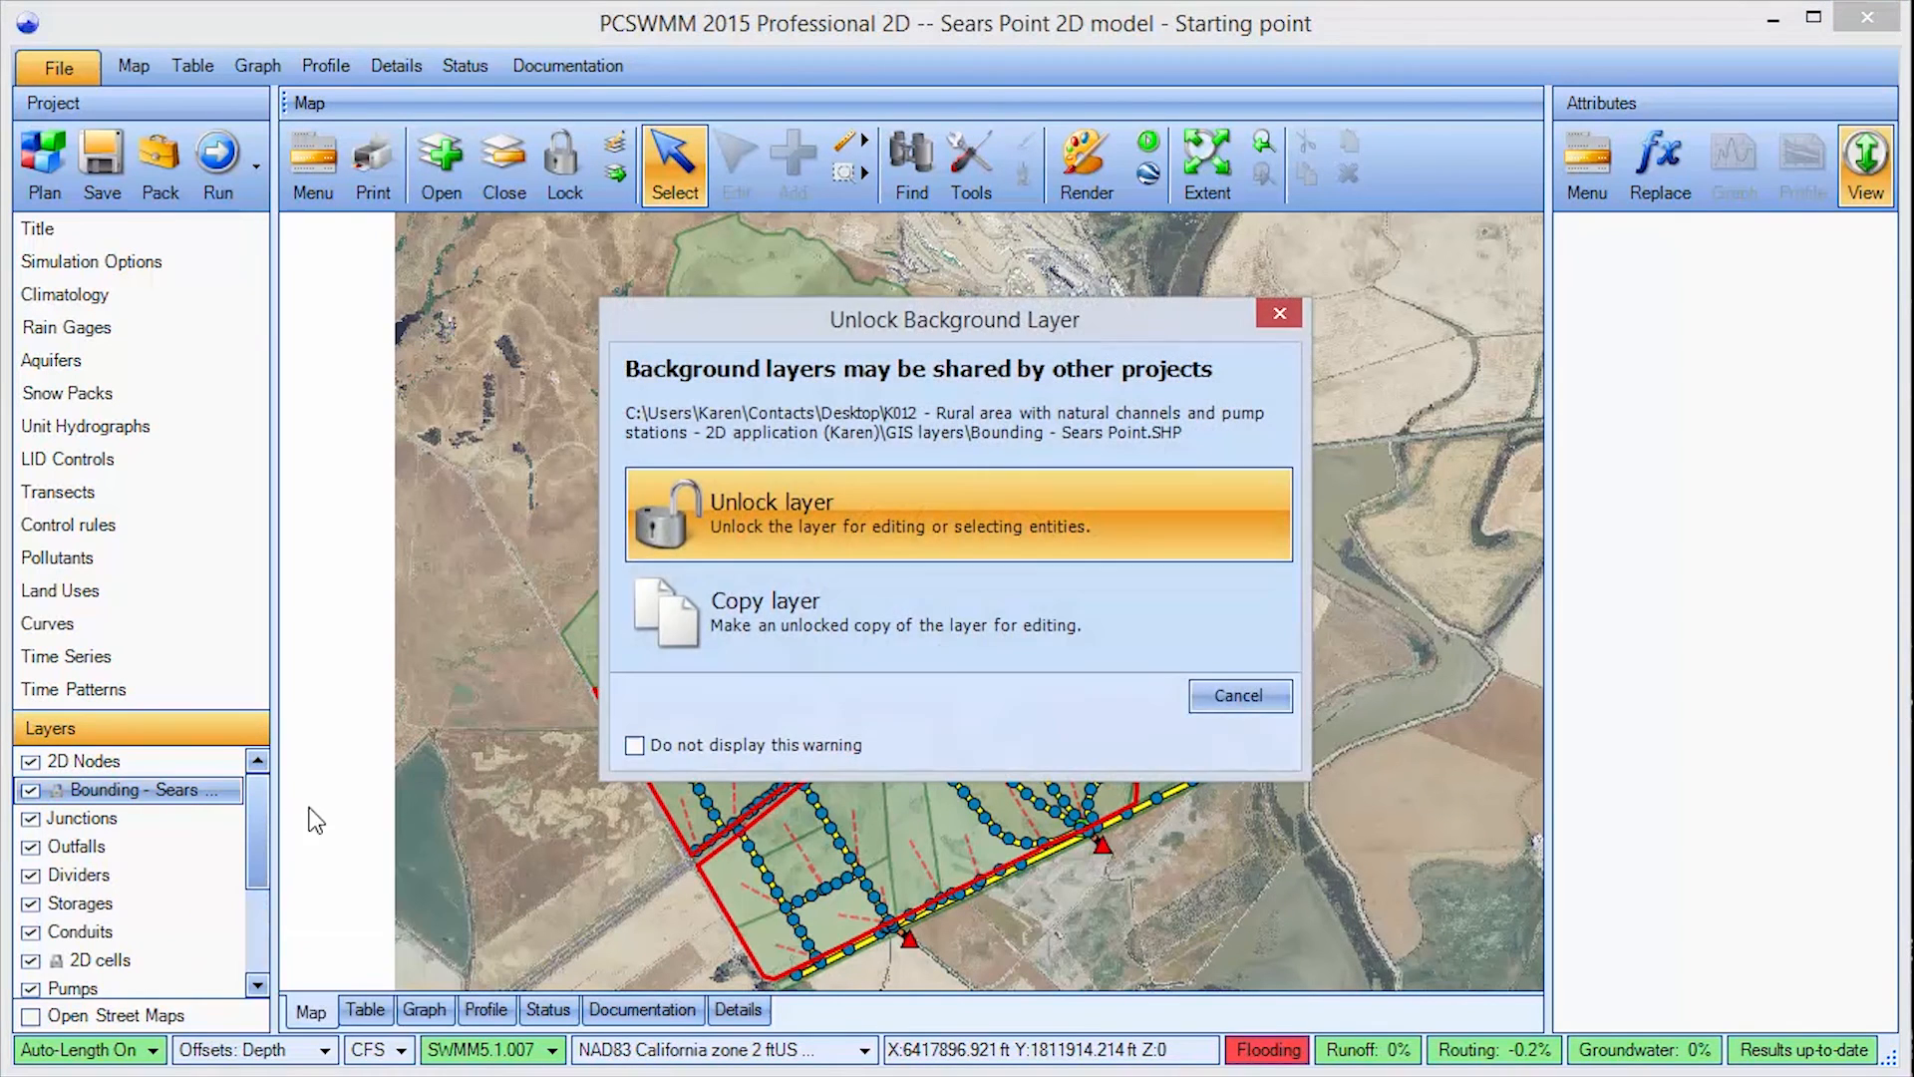
{"action": "left_click", "coordinate": [786, 538]}
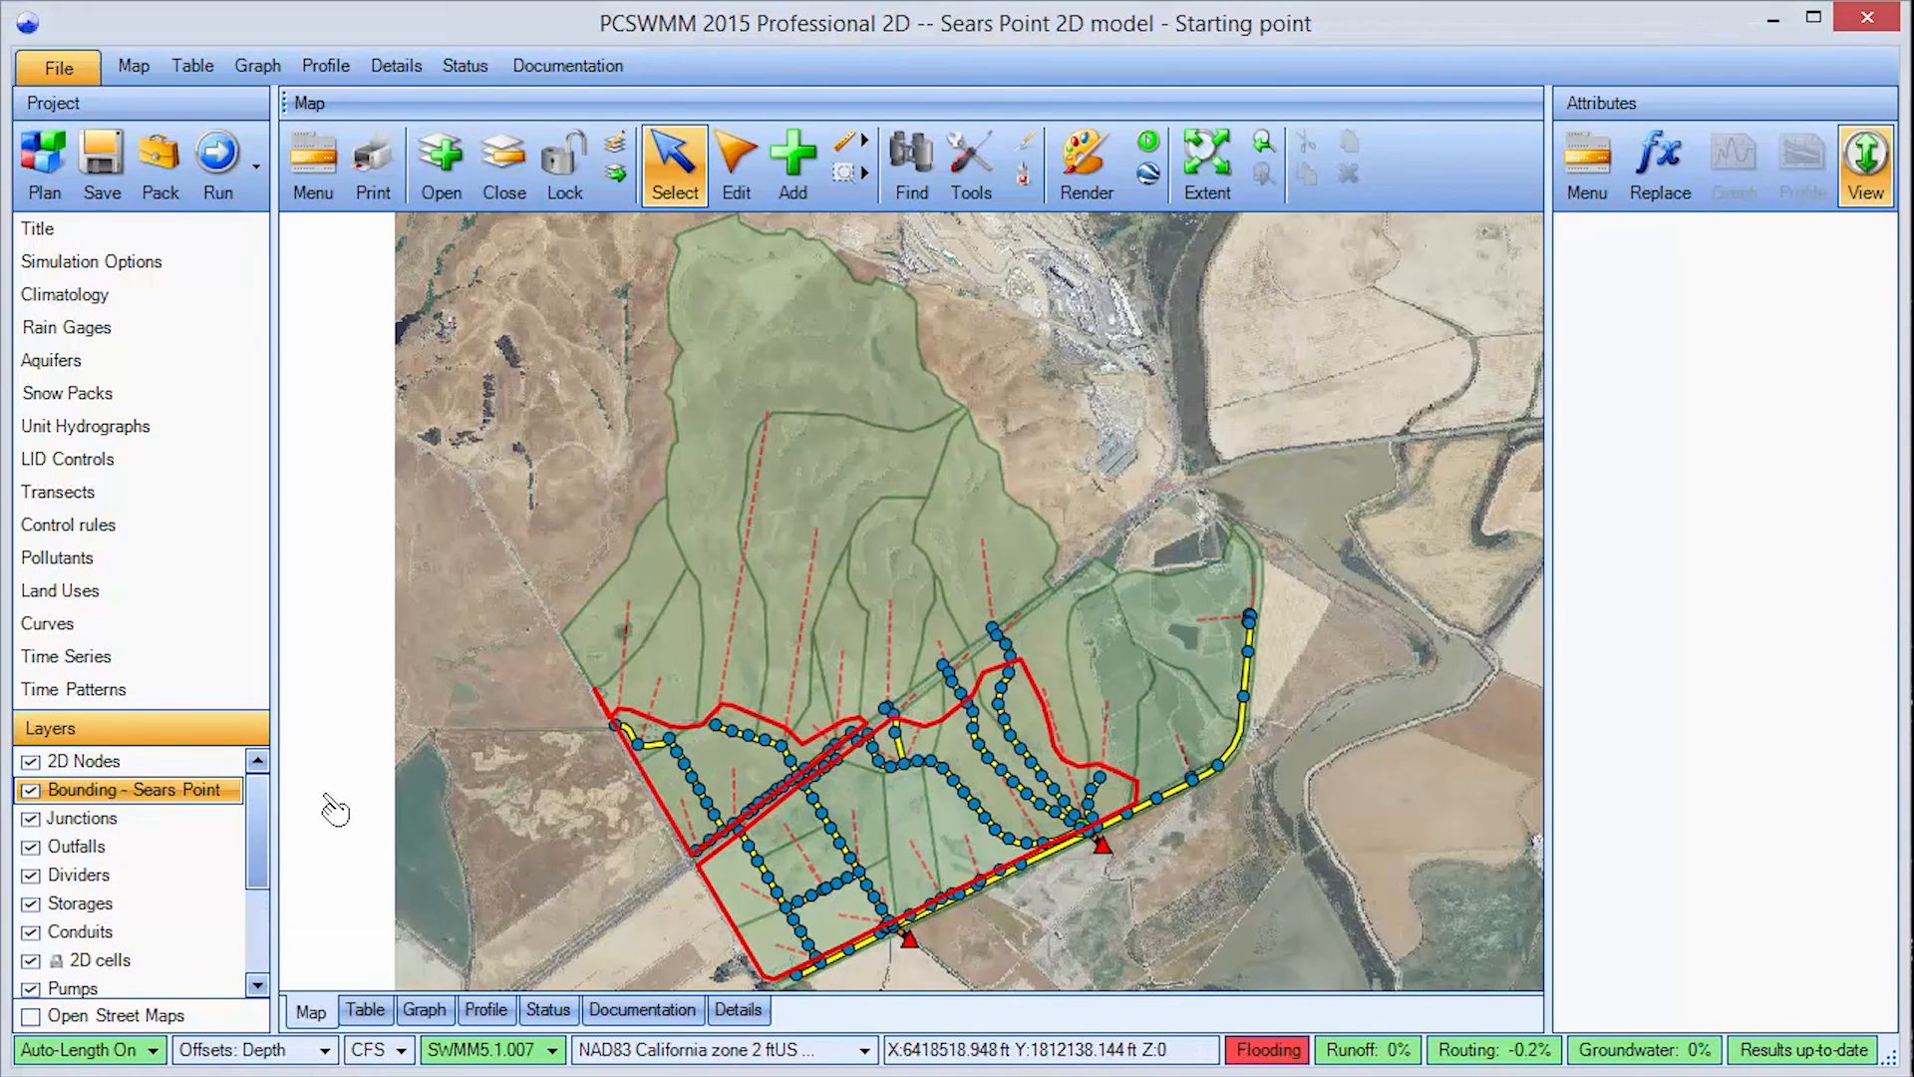
Select both Bounding - Sears Point polygons and set their roughness to 0.014.
{"action": "left_click", "coordinate": [326, 797]}
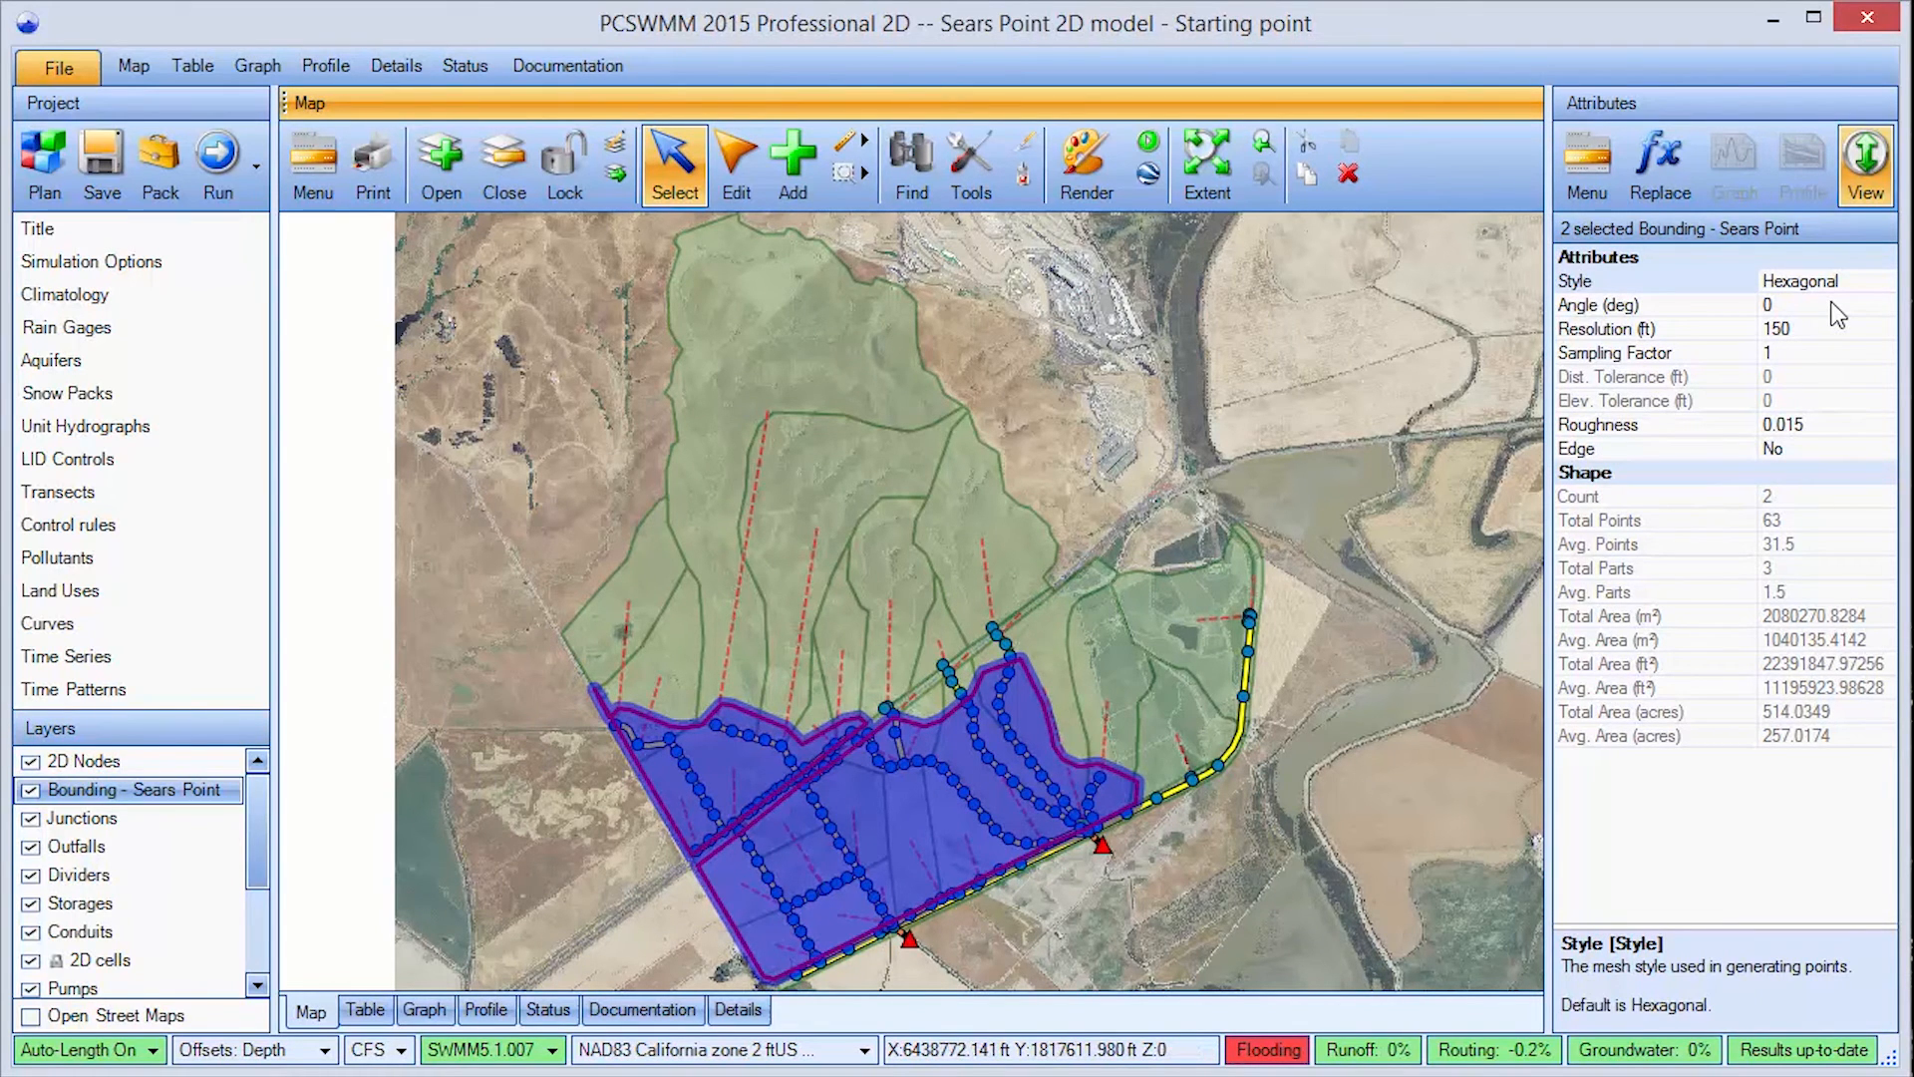
{"action": "left_click", "coordinate": [1854, 283]}
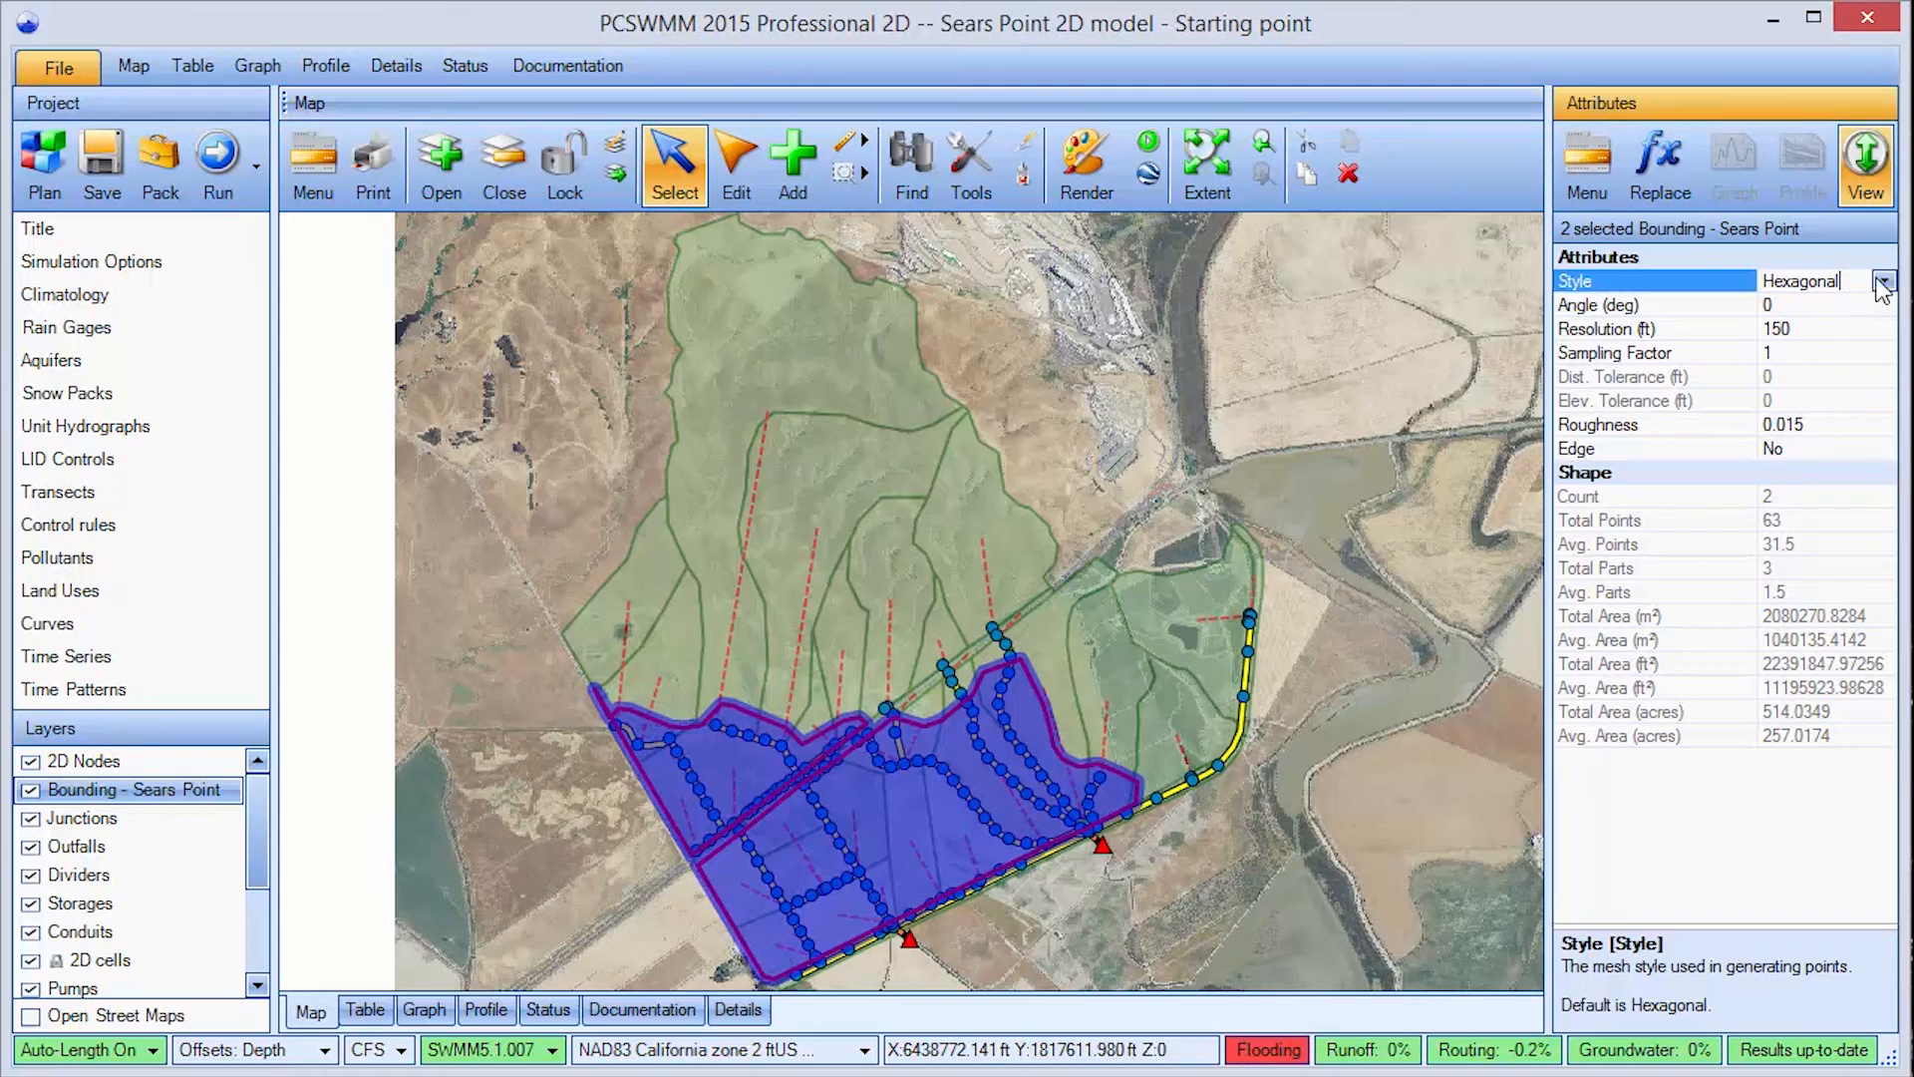
{"action": "left_click", "coordinate": [1884, 280]}
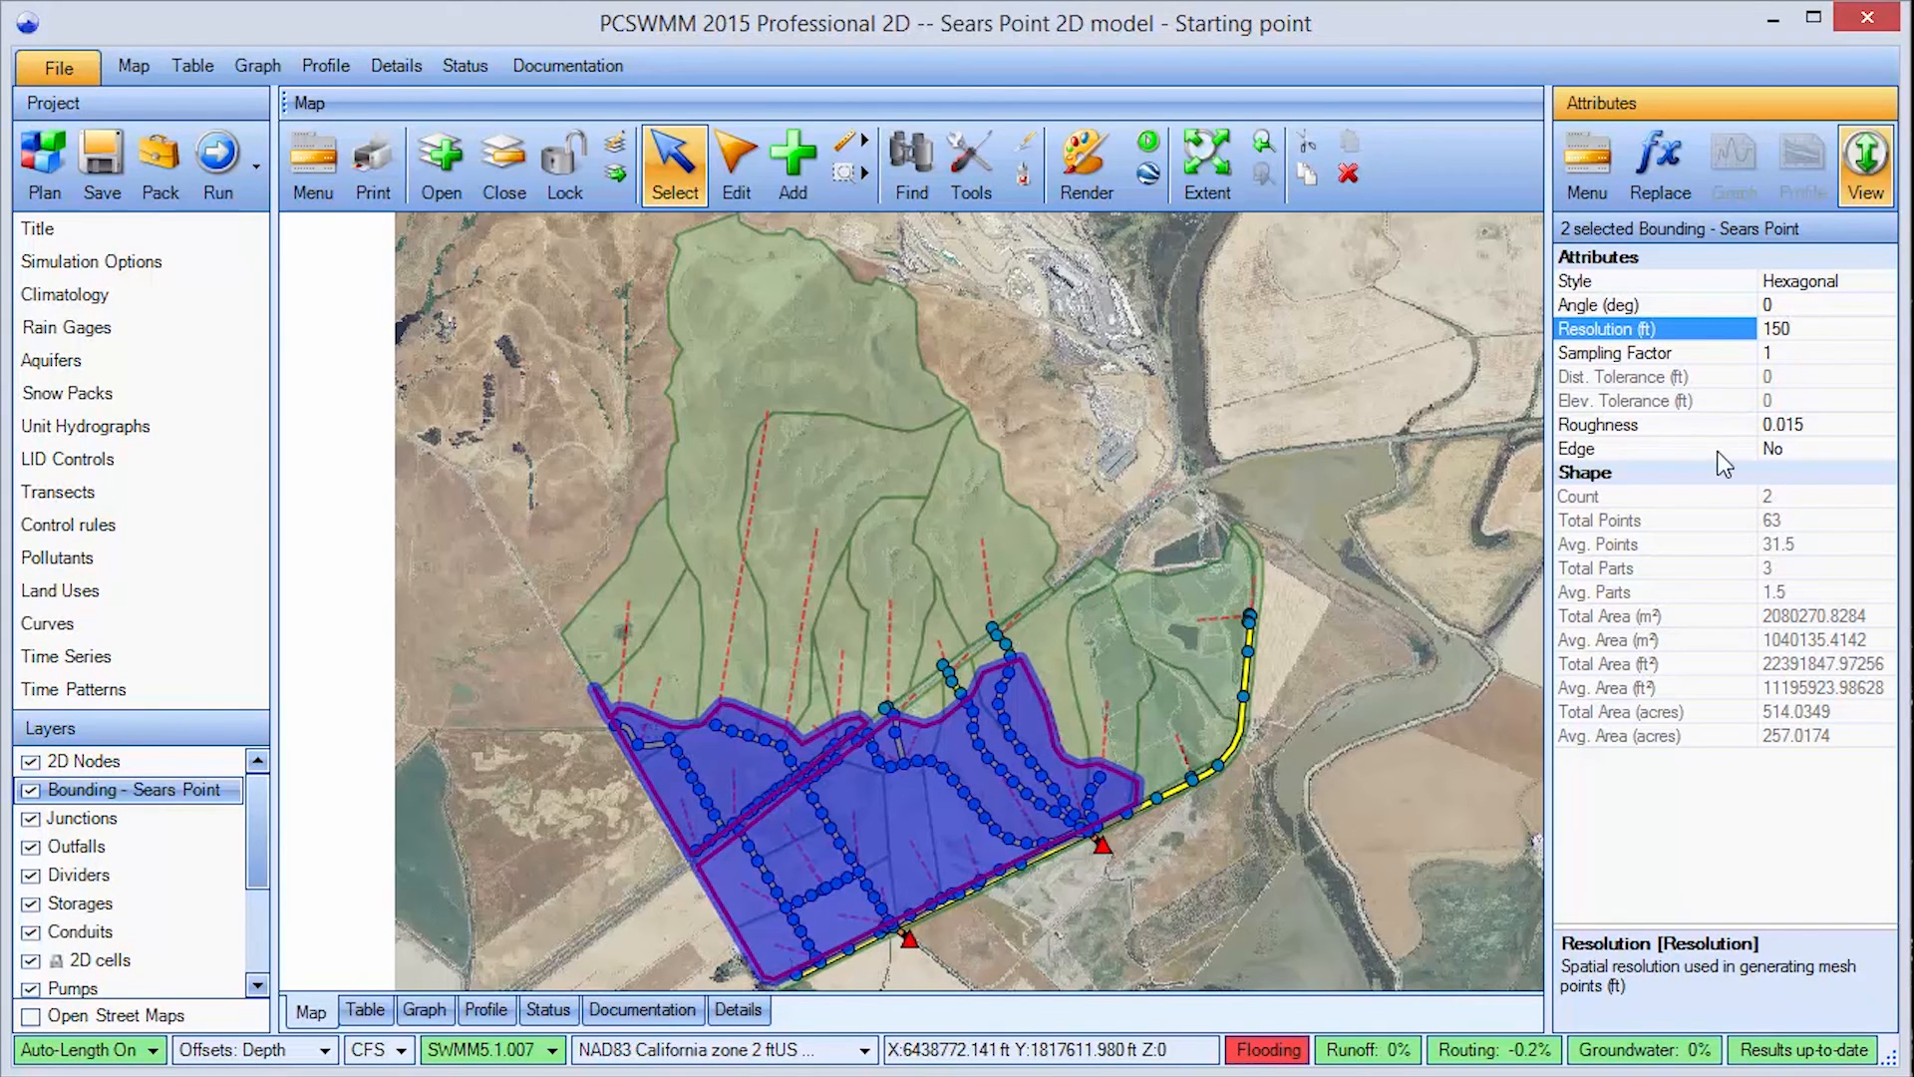
{"action": "left_click", "coordinate": [1705, 427]}
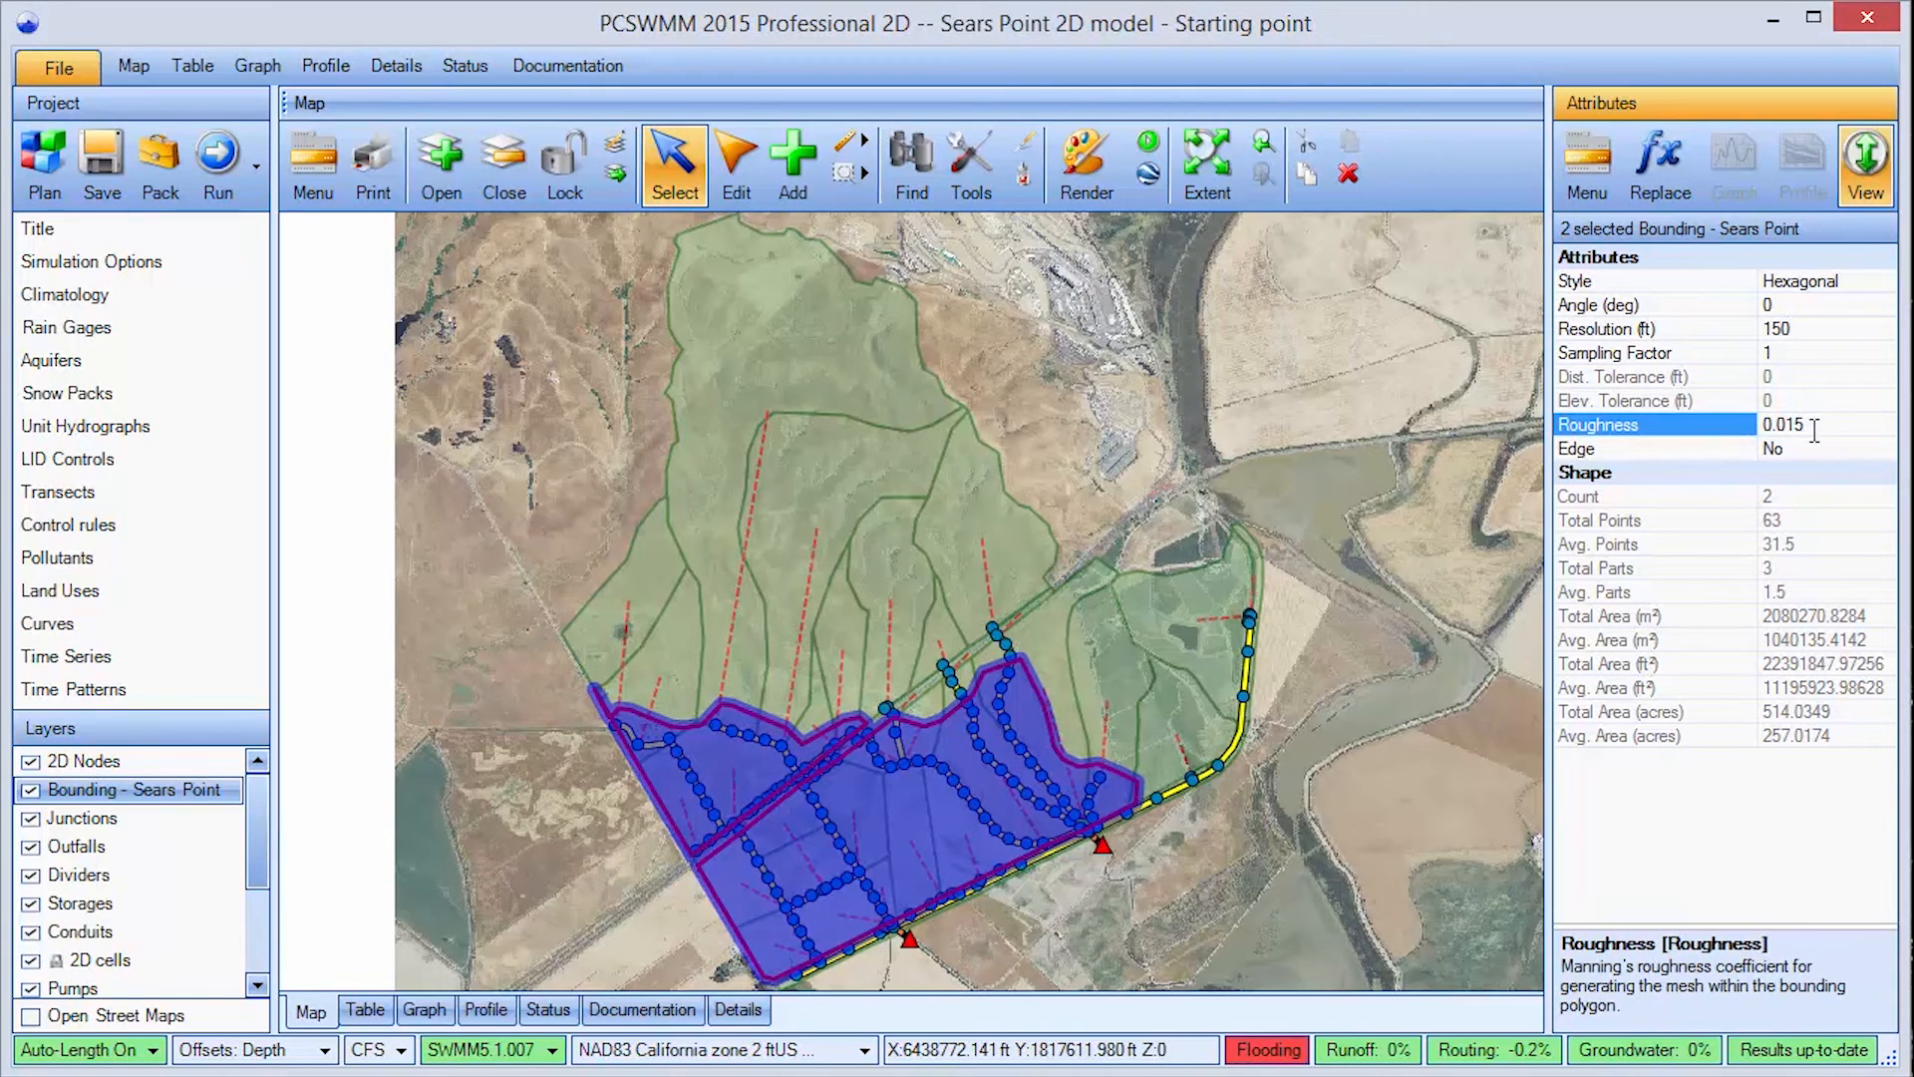
{"action": "key", "text": "BackSpace"}
{"action": "type", "text": "4"}
Generate points in the 2D Nodes layer using the Bounding - Sears Point layer and the w001001 DEM.
{"action": "left_click", "coordinate": [970, 161]}
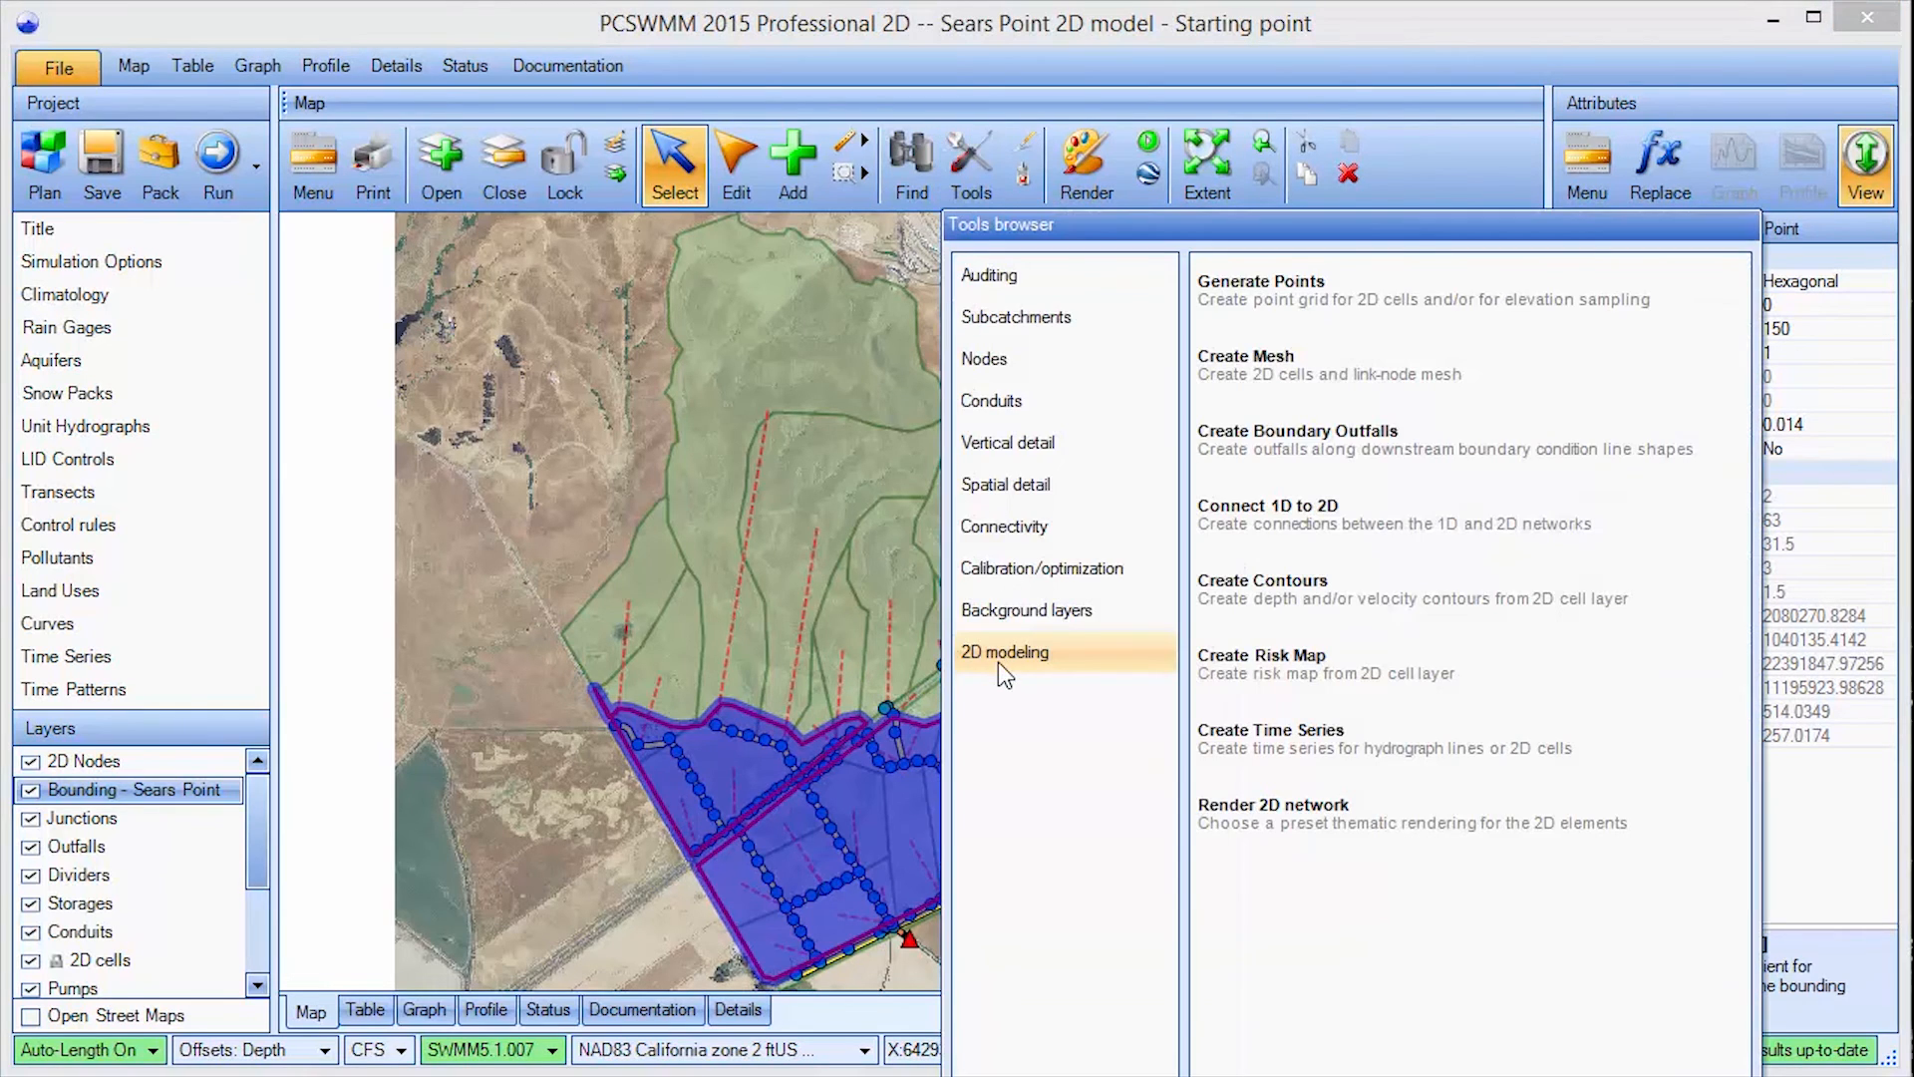
{"action": "left_click", "coordinate": [1265, 314]}
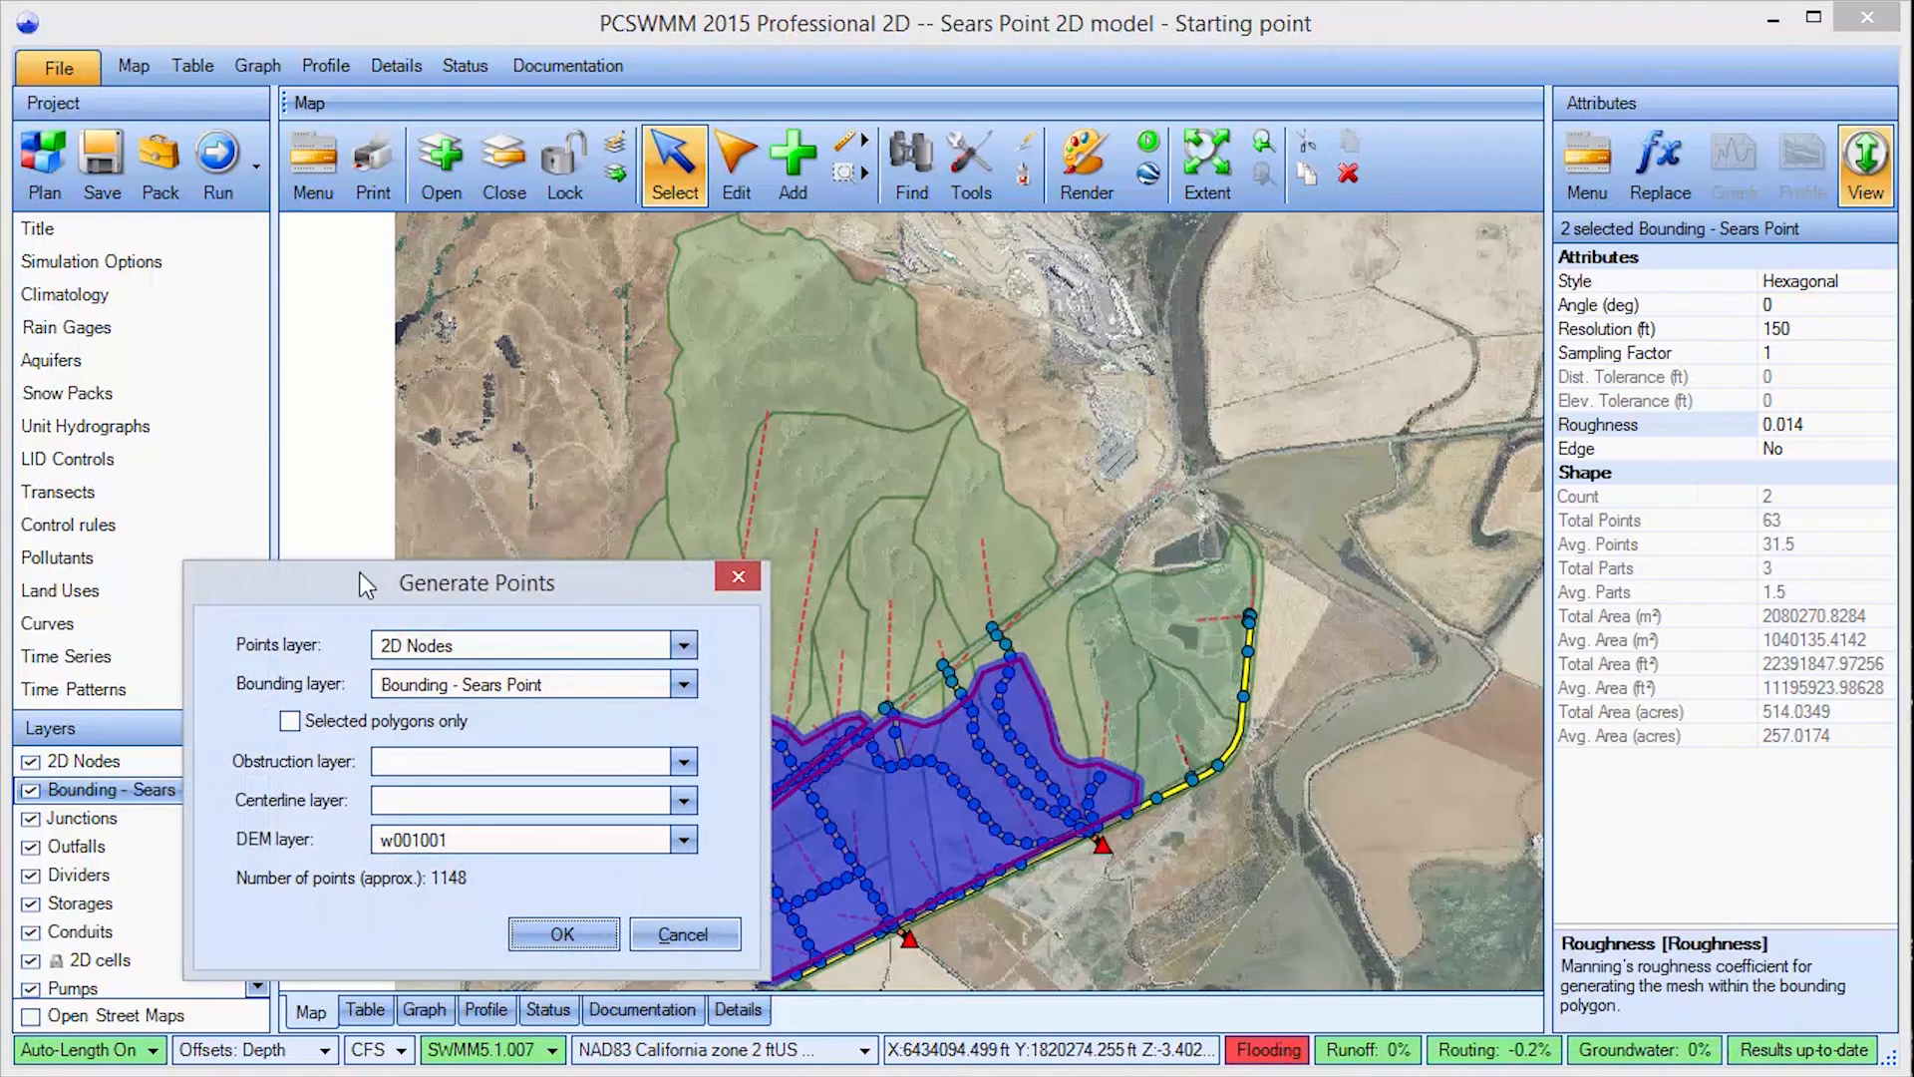
{"action": "left_click_drag", "start_coordinate": [364, 578], "coordinate": [836, 373]}
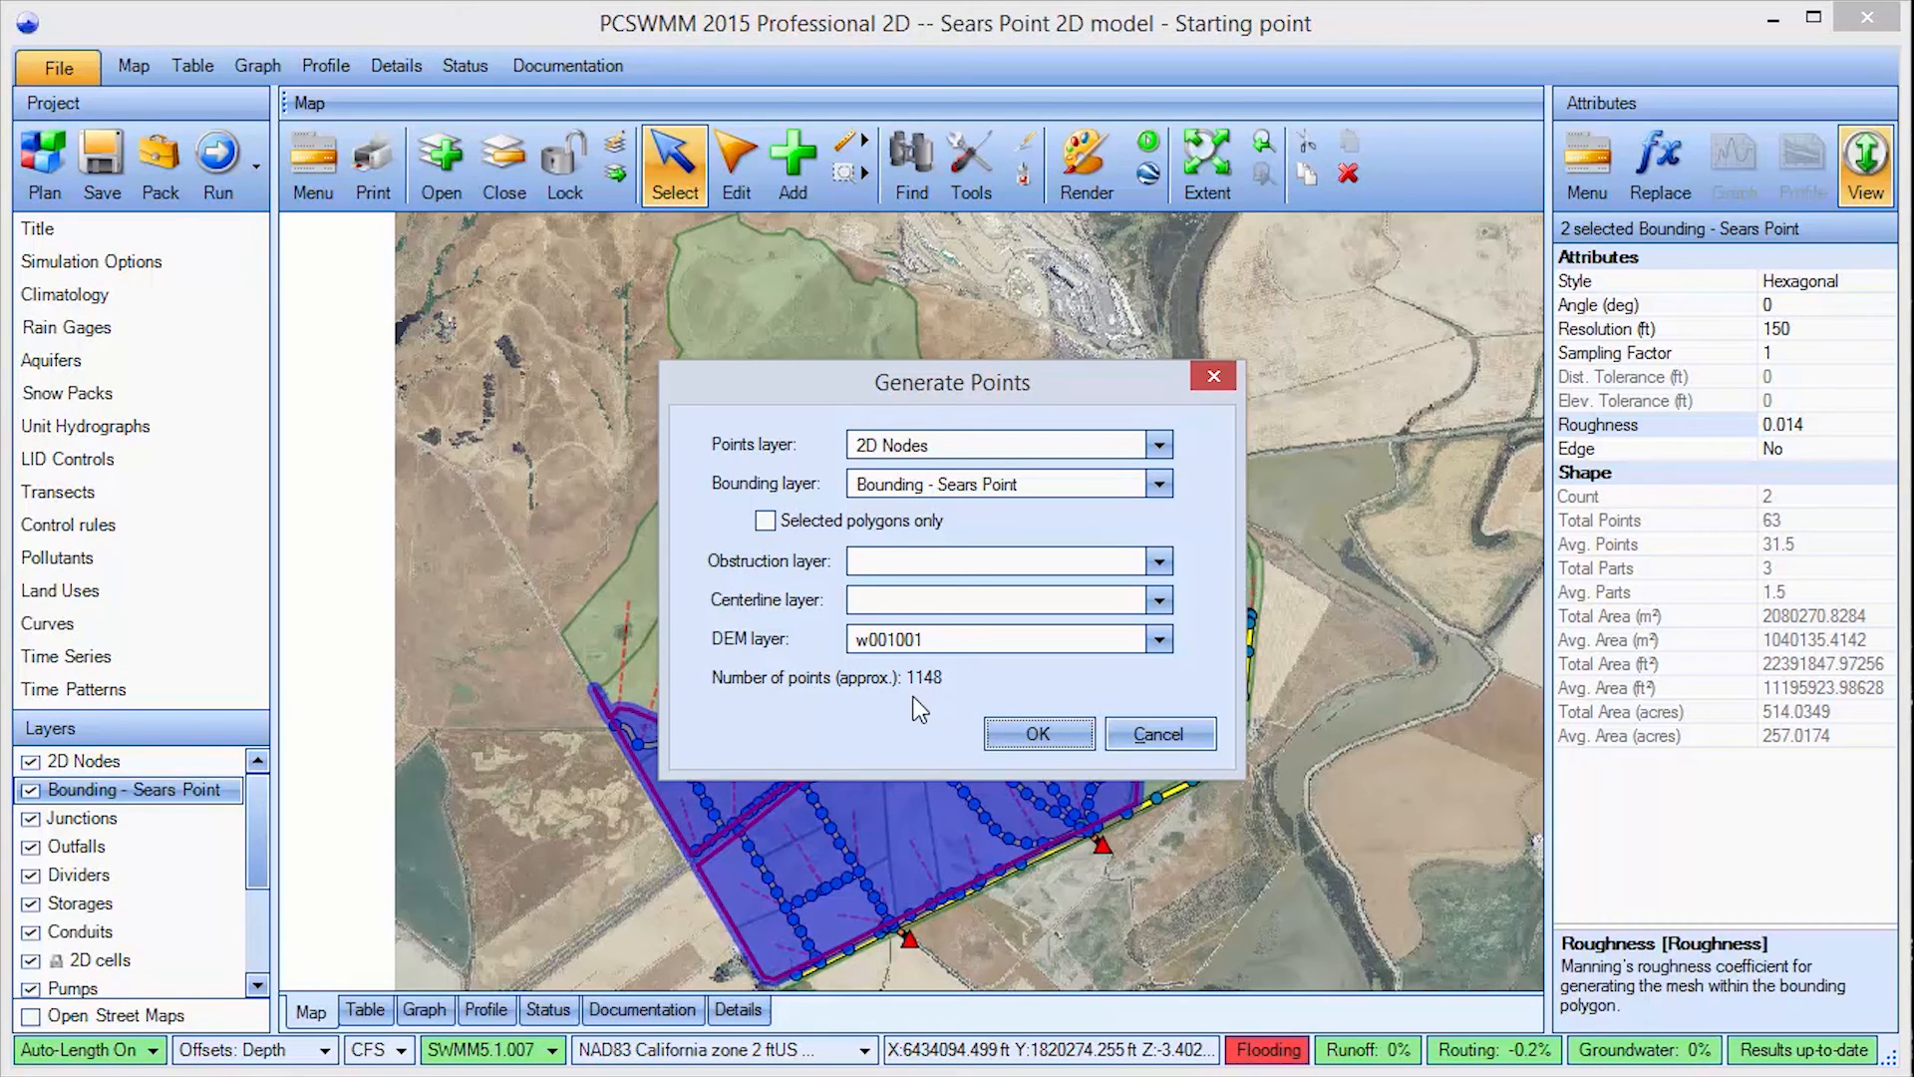
{"action": "left_click", "coordinate": [1039, 735]}
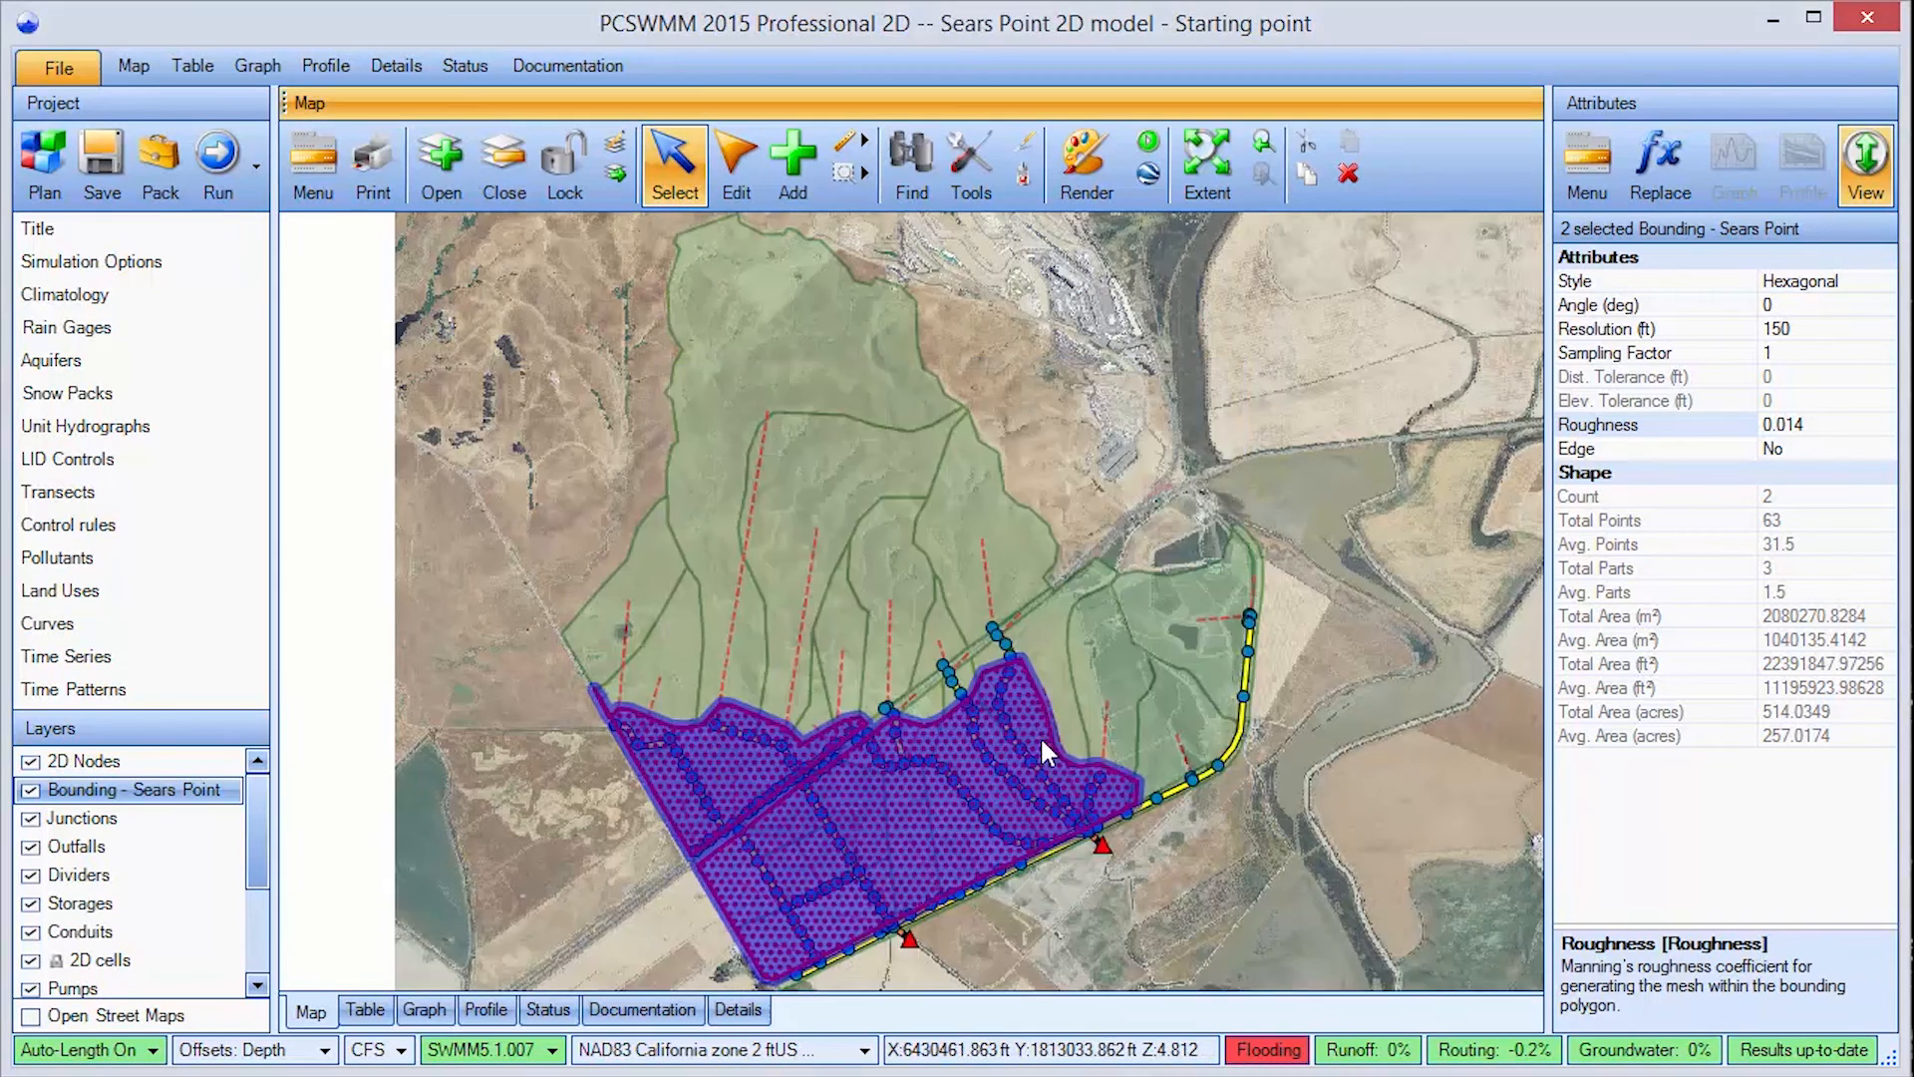
Clear the bounding polygon selection and examine the generated grid, checking the attributes of one 2D node south of the road.
{"action": "left_click_drag", "start_coordinate": [982, 802], "coordinate": [1060, 611]}
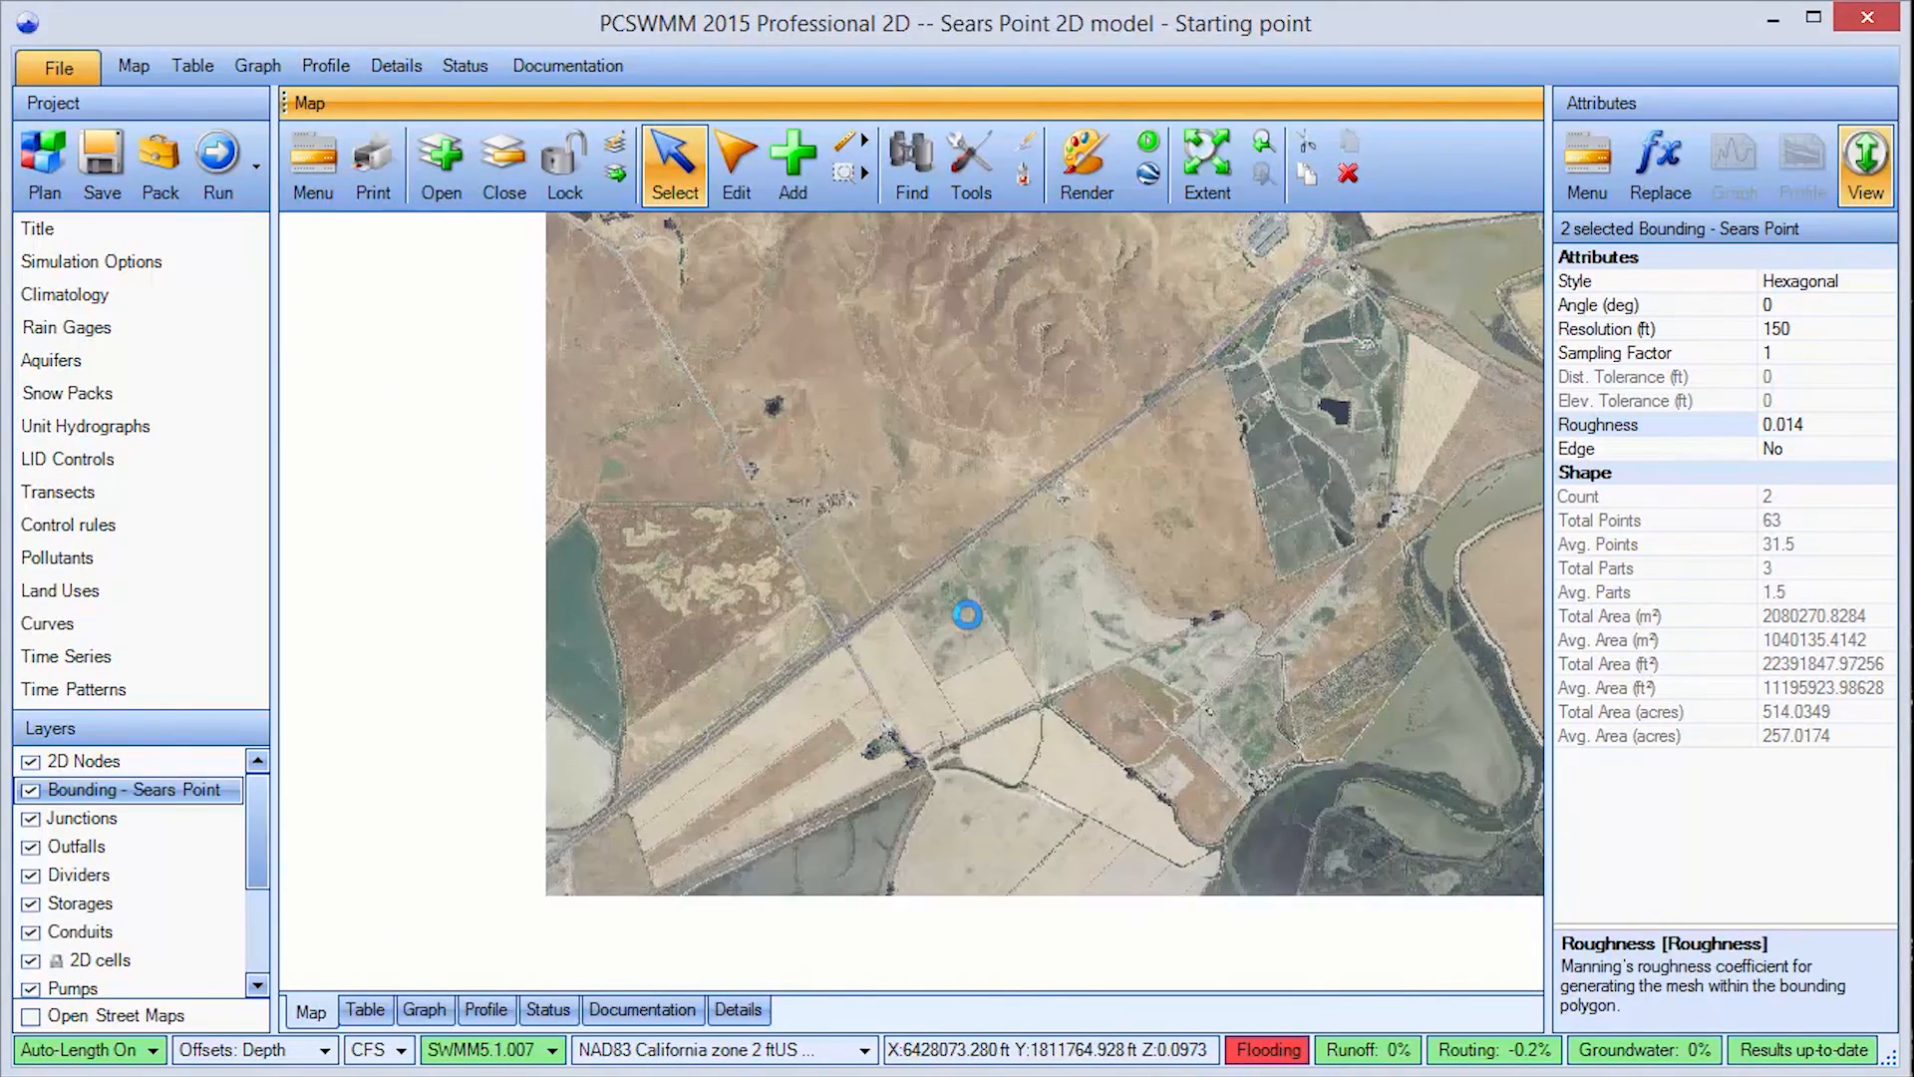
{"action": "scroll", "coordinate": [1007, 627], "scroll_direction": "up", "scroll_amount": 4}
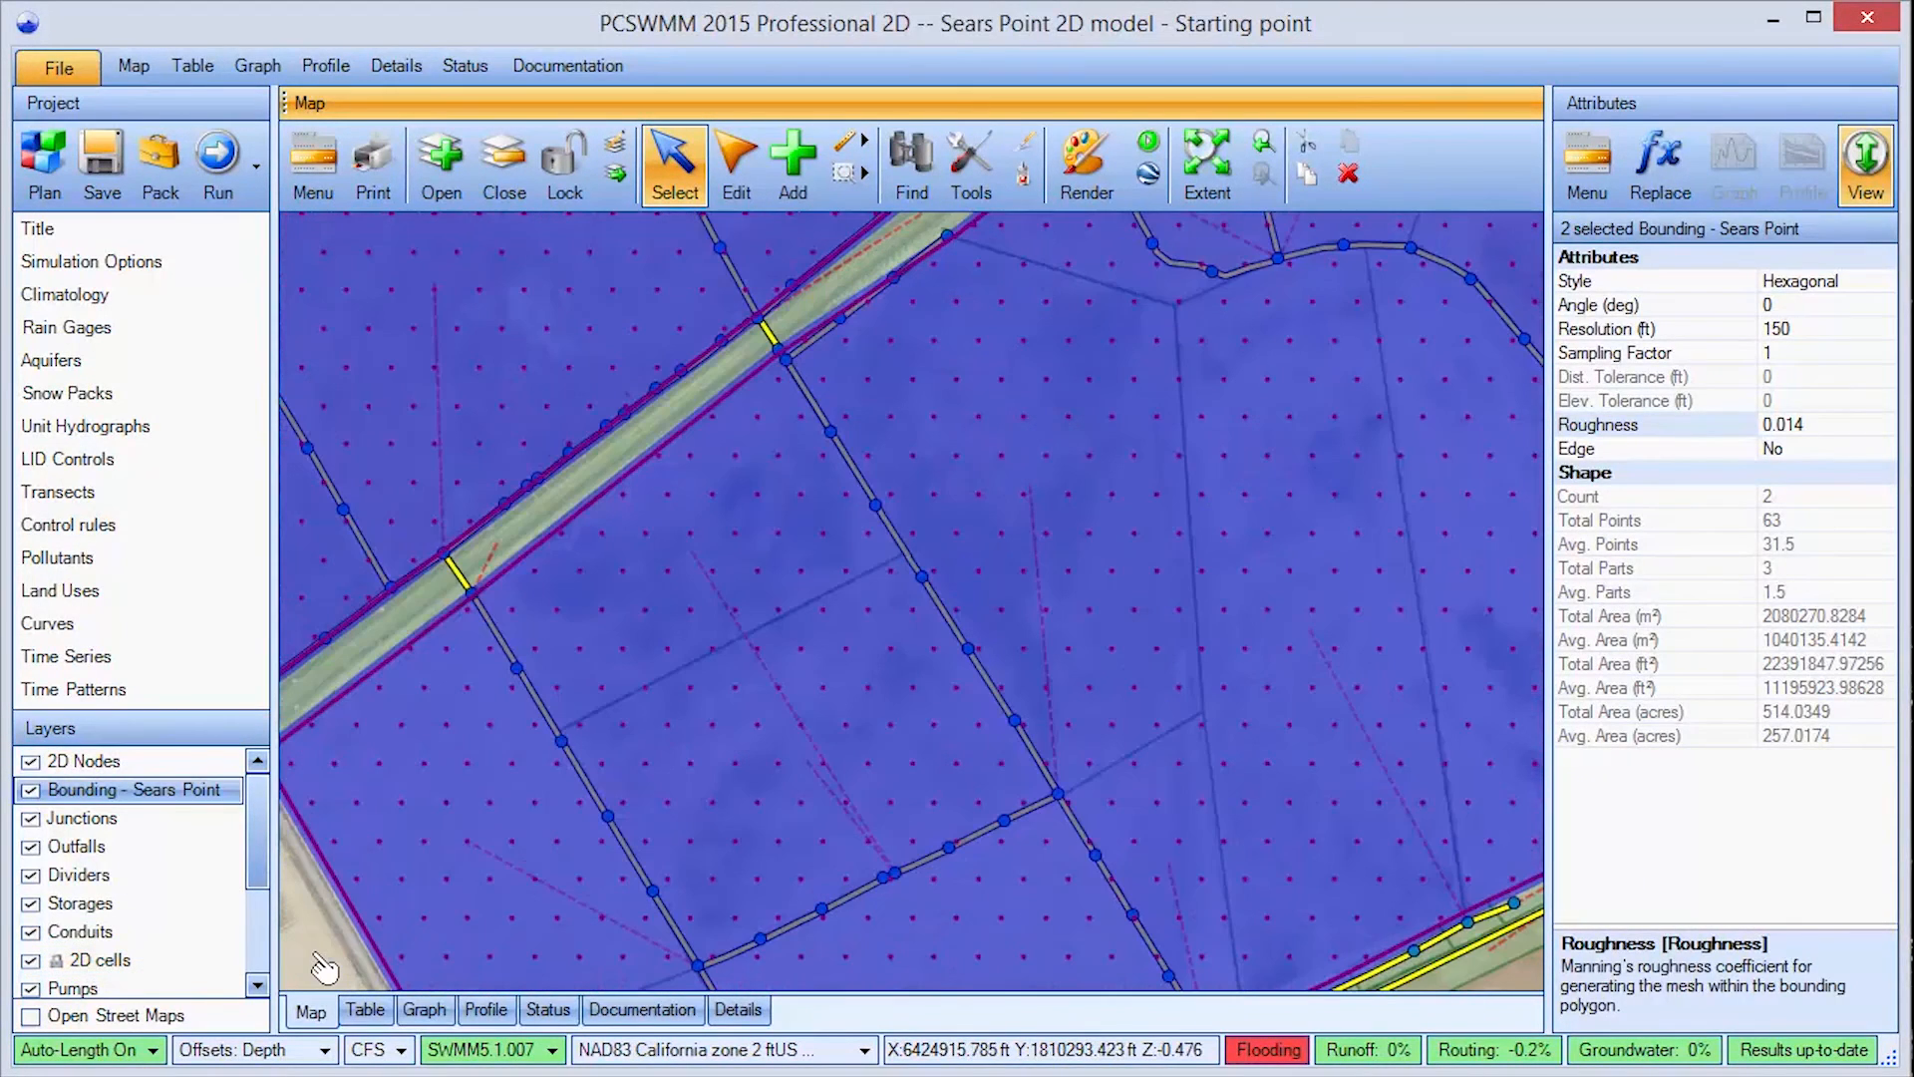
{"action": "left_click", "coordinate": [315, 959]}
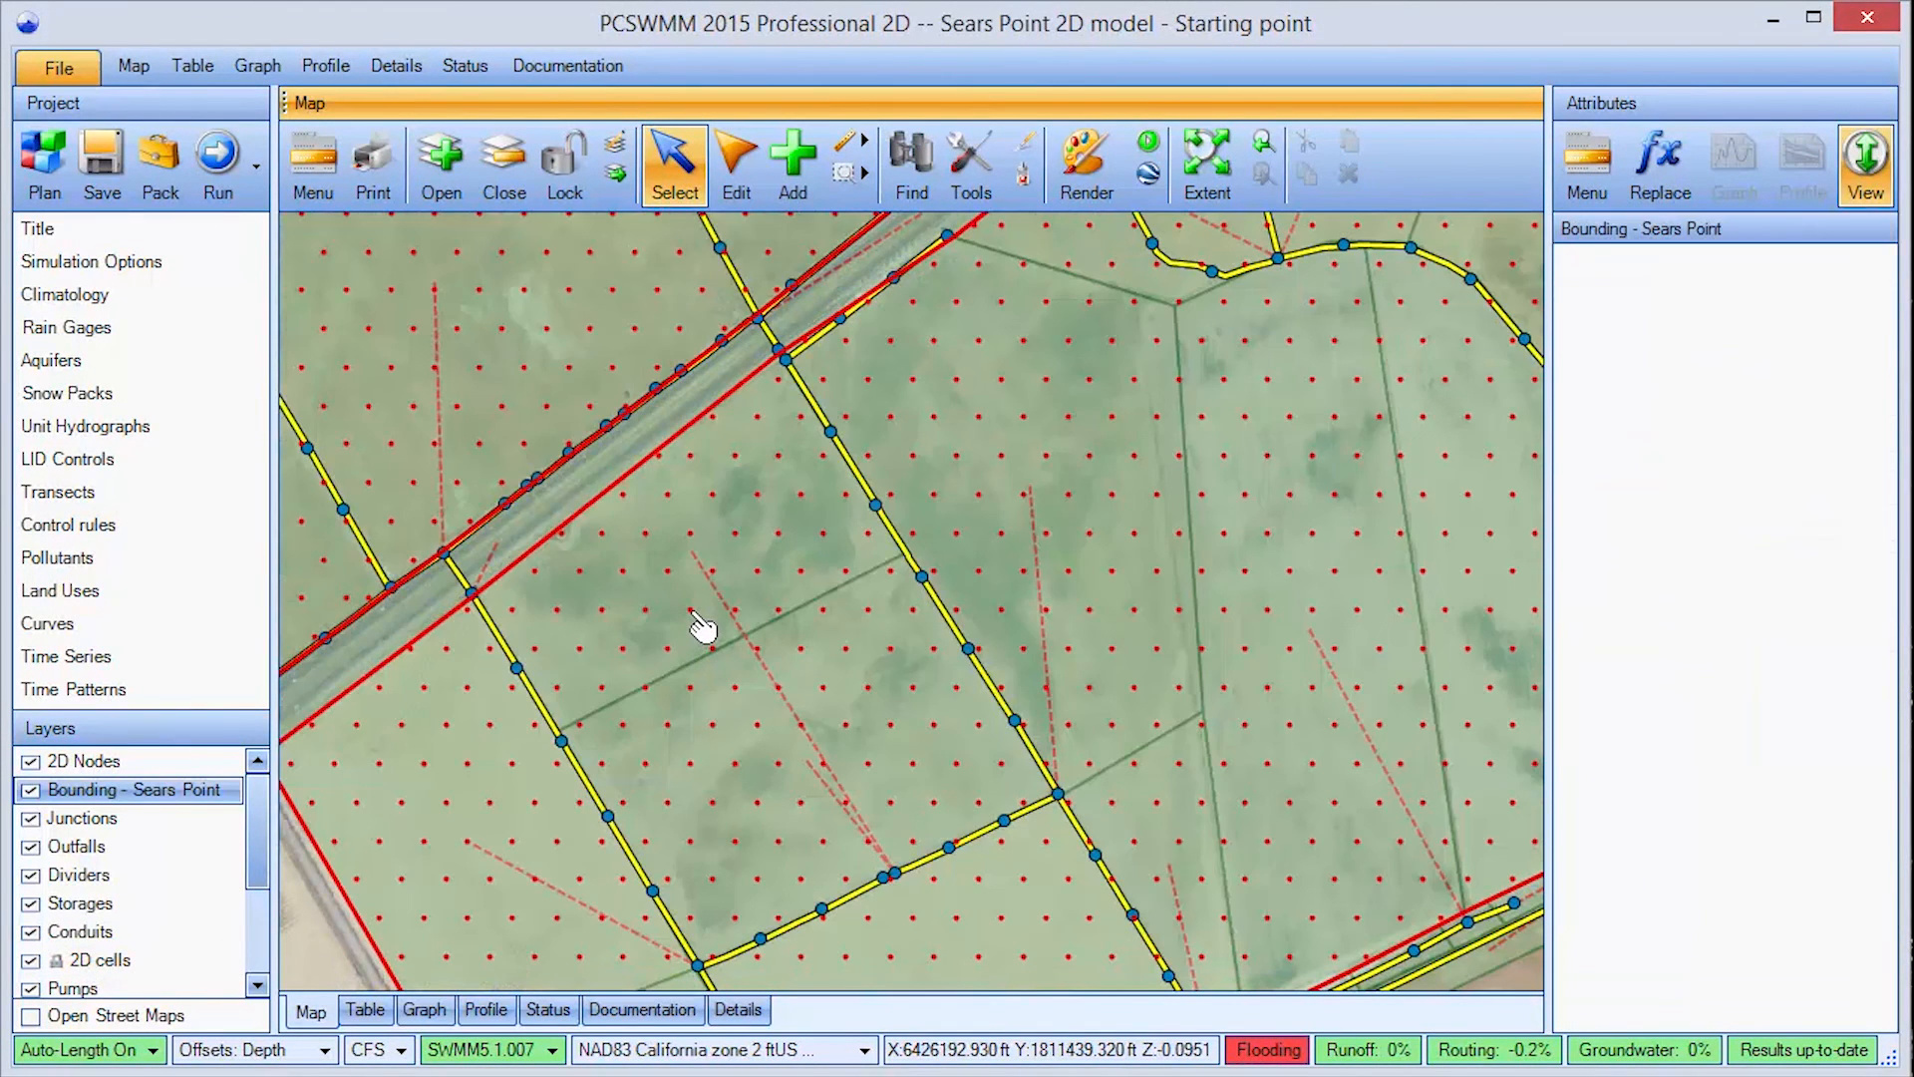
{"action": "left_click", "coordinate": [622, 648]}
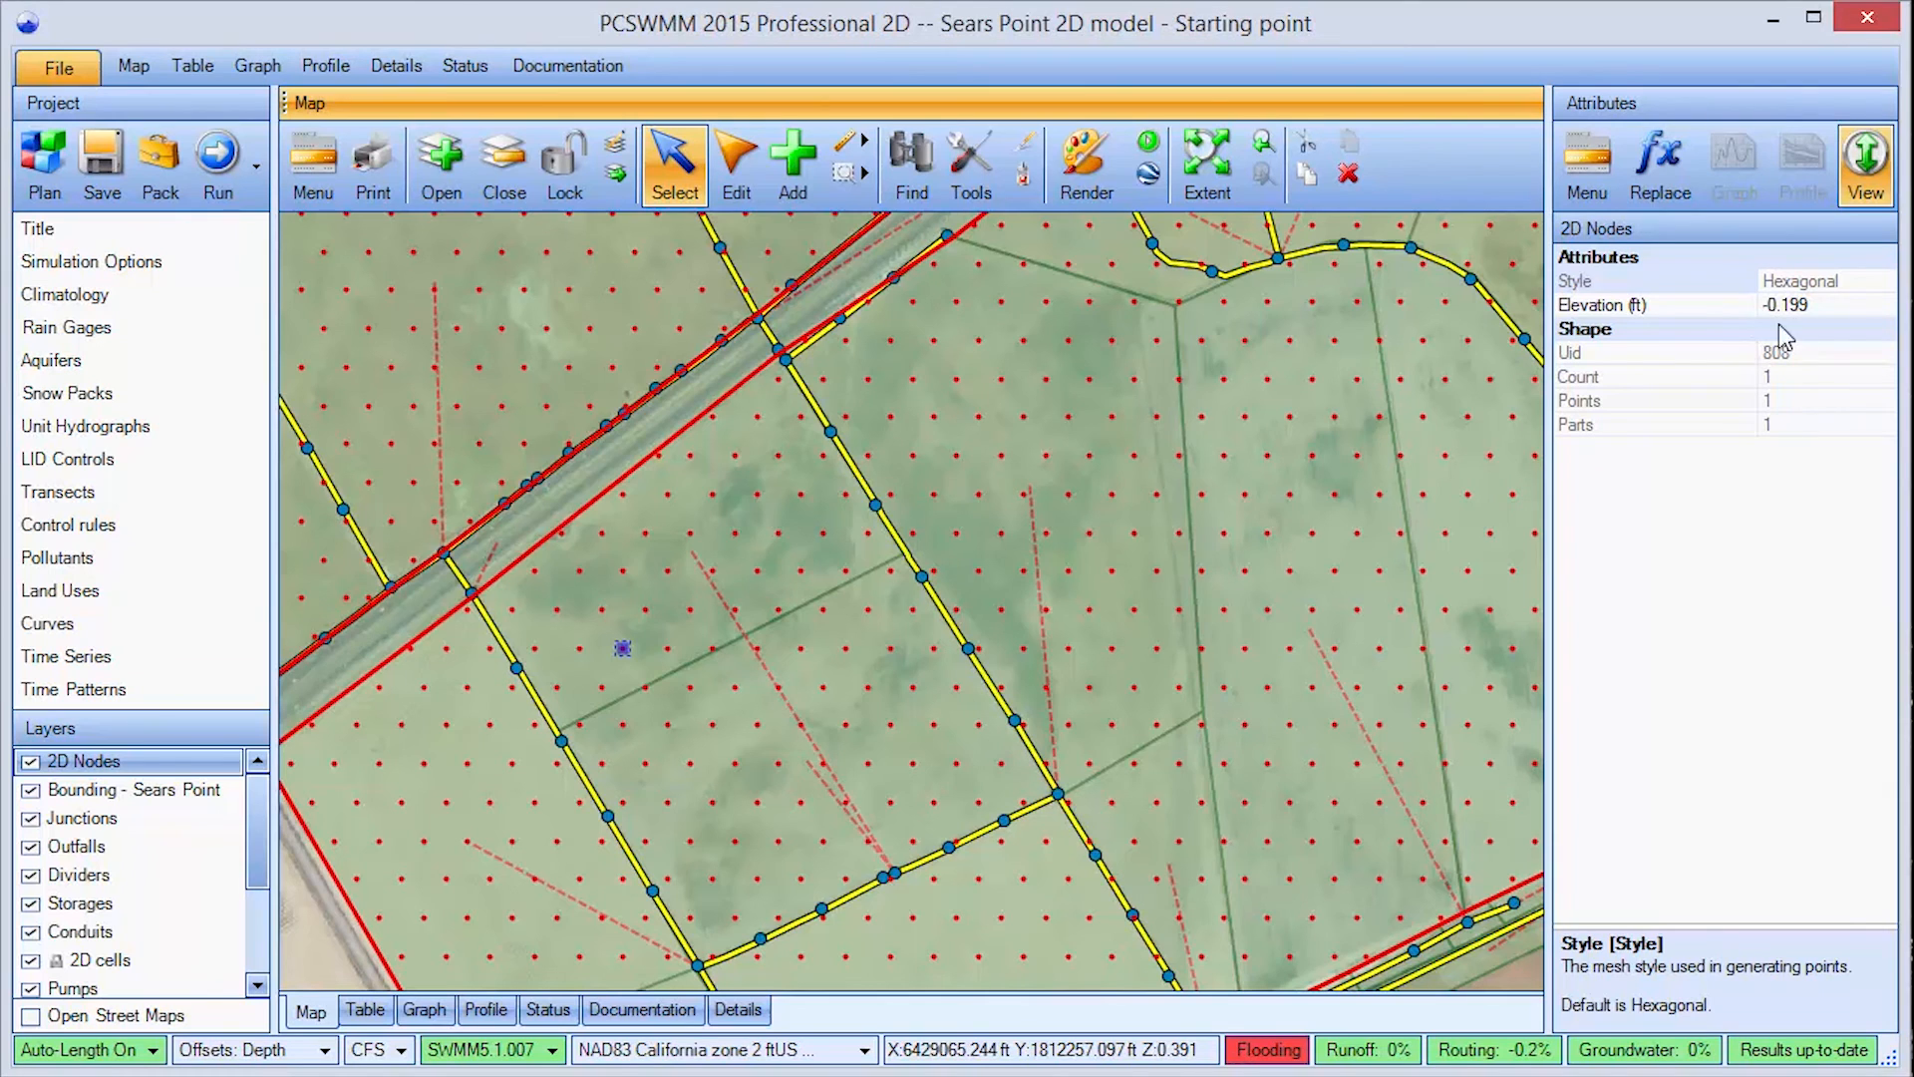
{"action": "scroll", "coordinate": [619, 686], "scroll_direction": "up", "scroll_amount": 2}
{"action": "scroll", "coordinate": [623, 688], "scroll_direction": "up", "scroll_amount": 3}
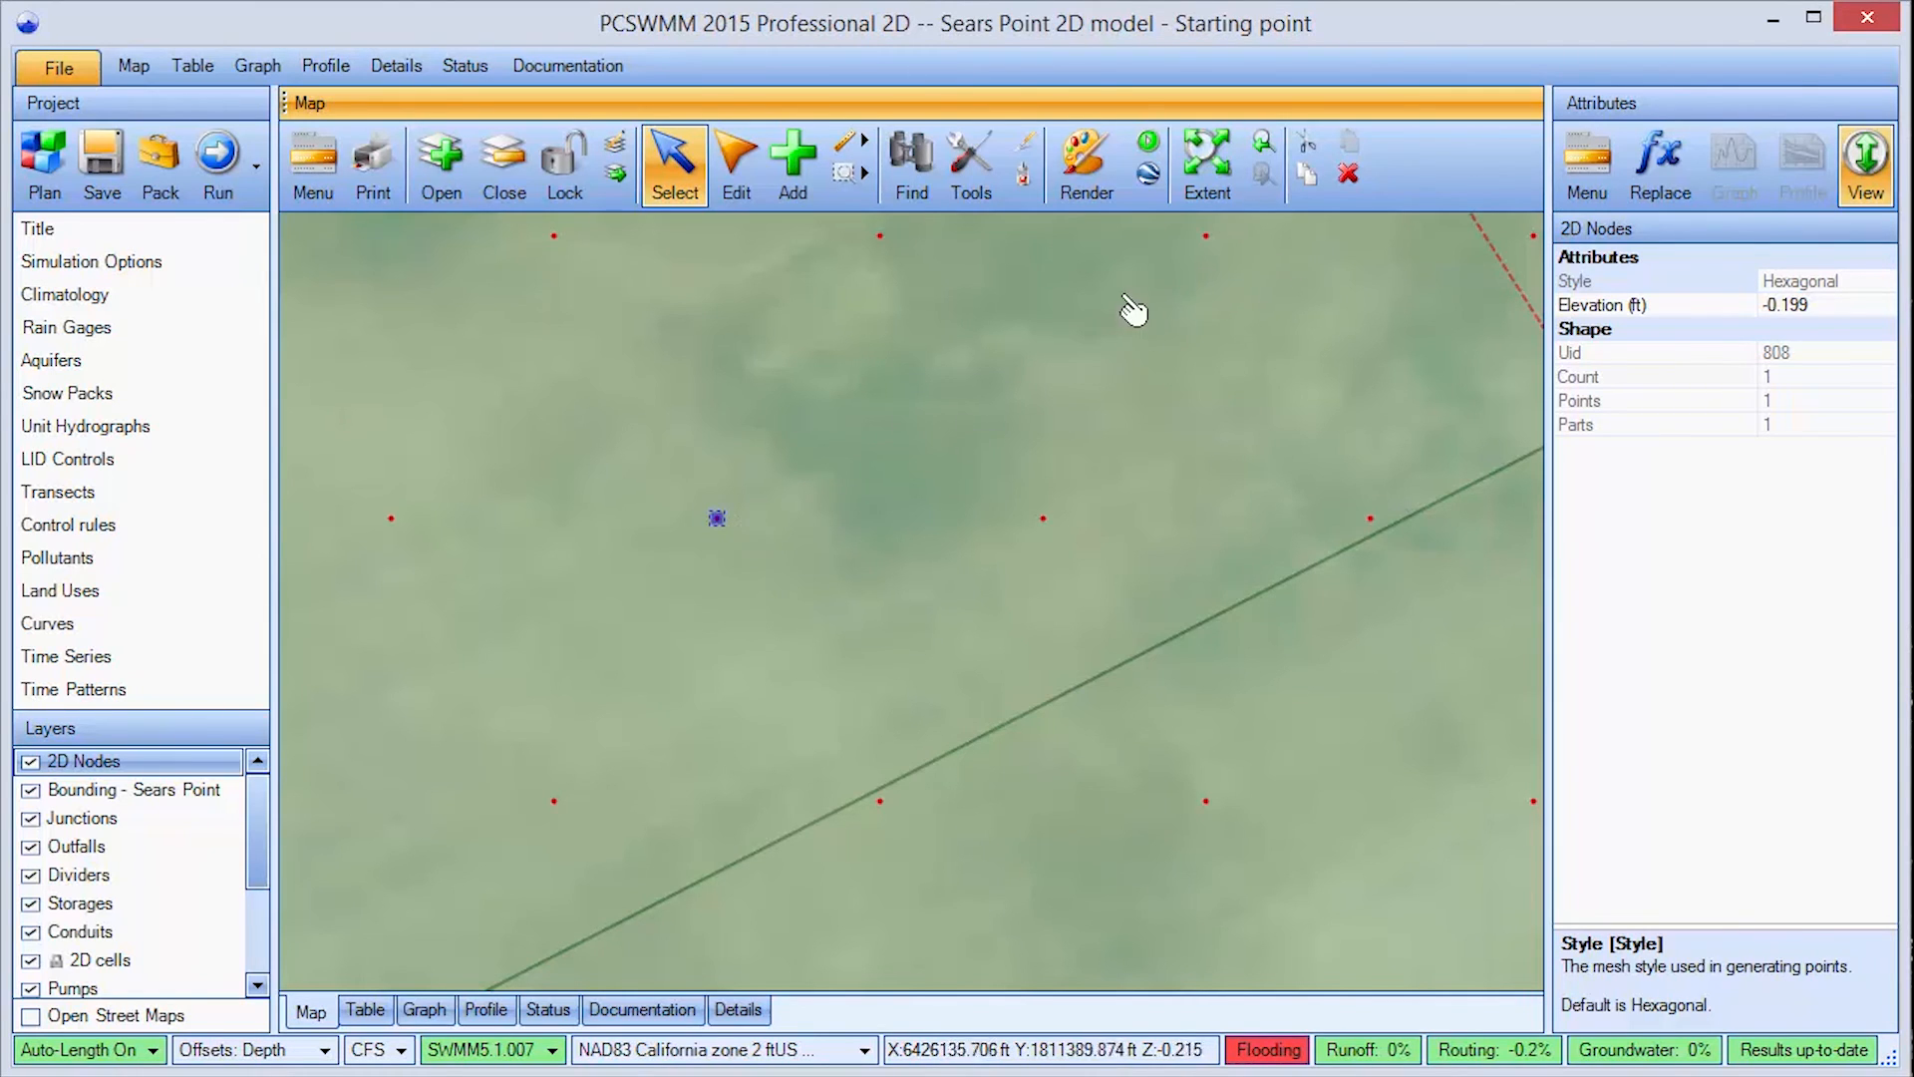
Add three extra 2D nodes by hand between the grid points, southeast of the road and east of the channel.
{"action": "left_click", "coordinate": [1207, 167]}
{"action": "left_click", "coordinate": [1242, 313]}
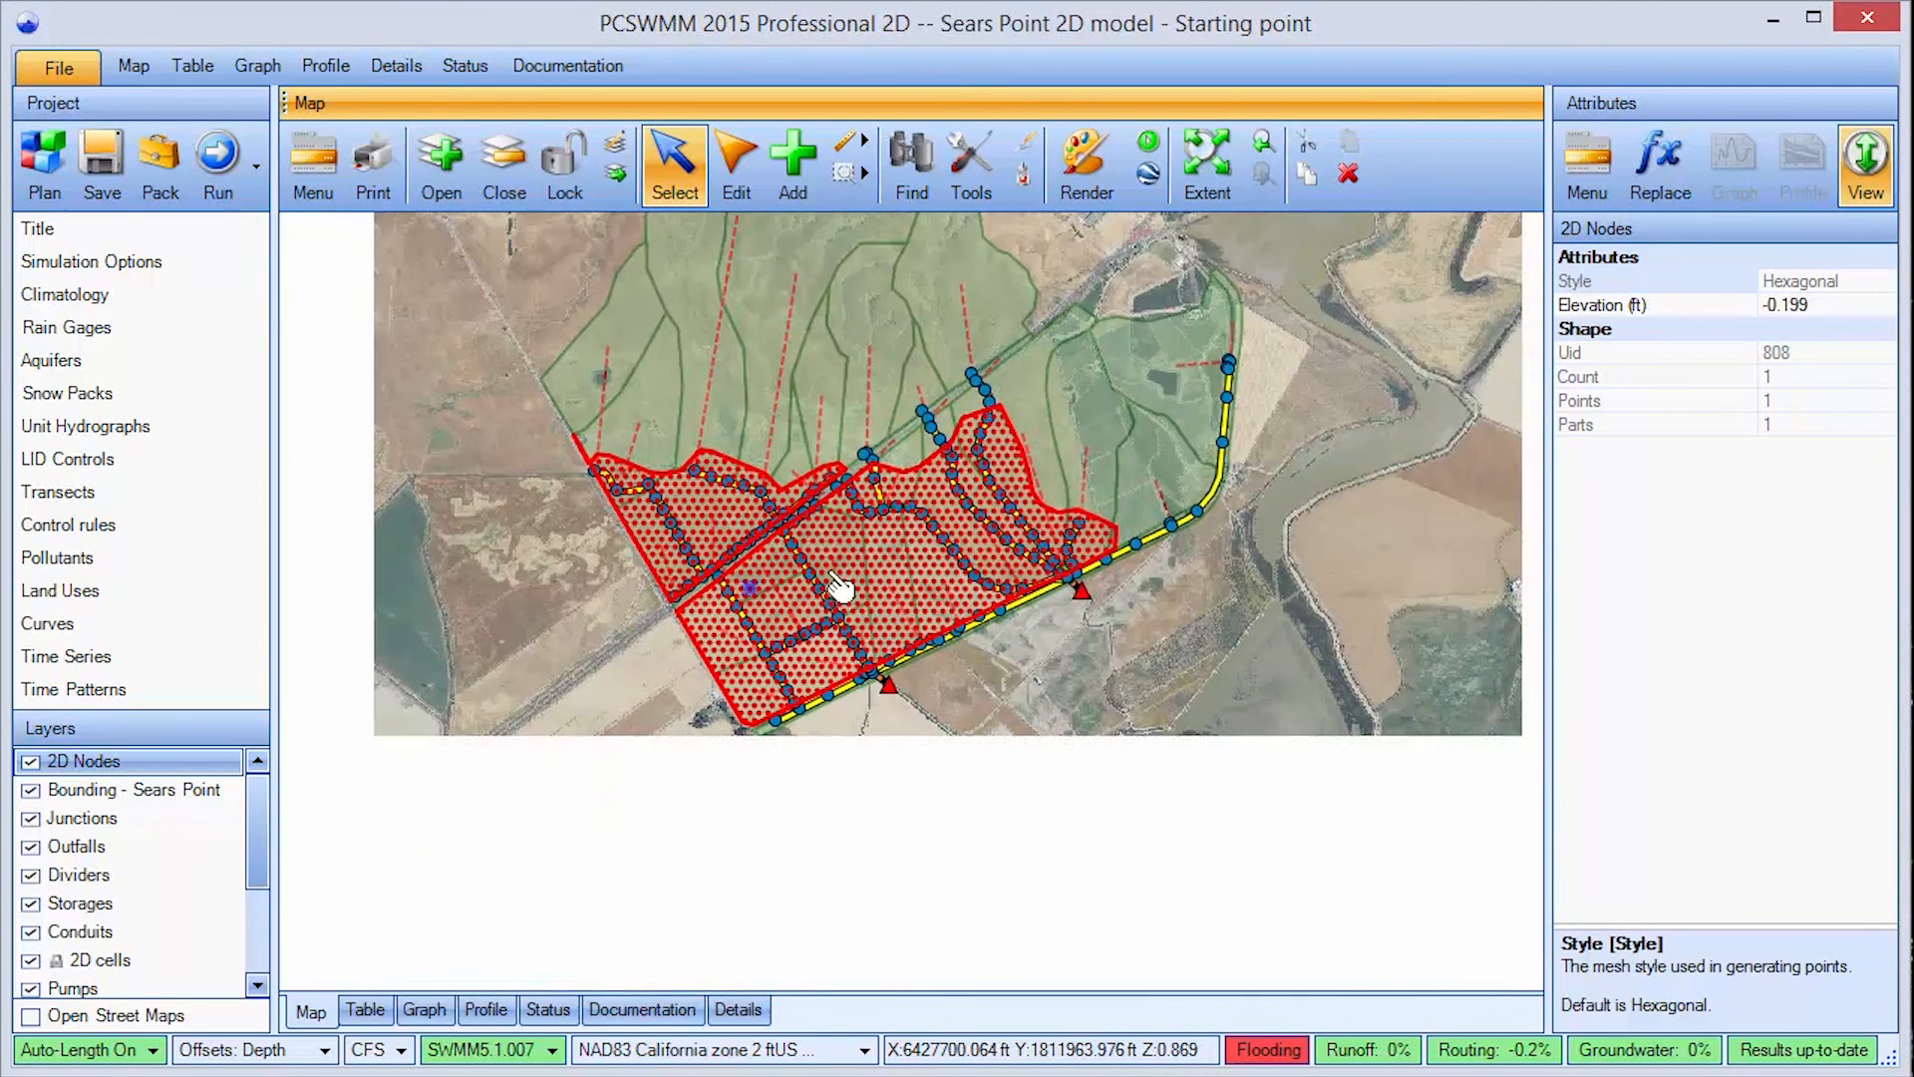
{"action": "left_click", "coordinate": [762, 584]}
{"action": "scroll", "coordinate": [762, 583], "scroll_direction": "up", "scroll_amount": 3}
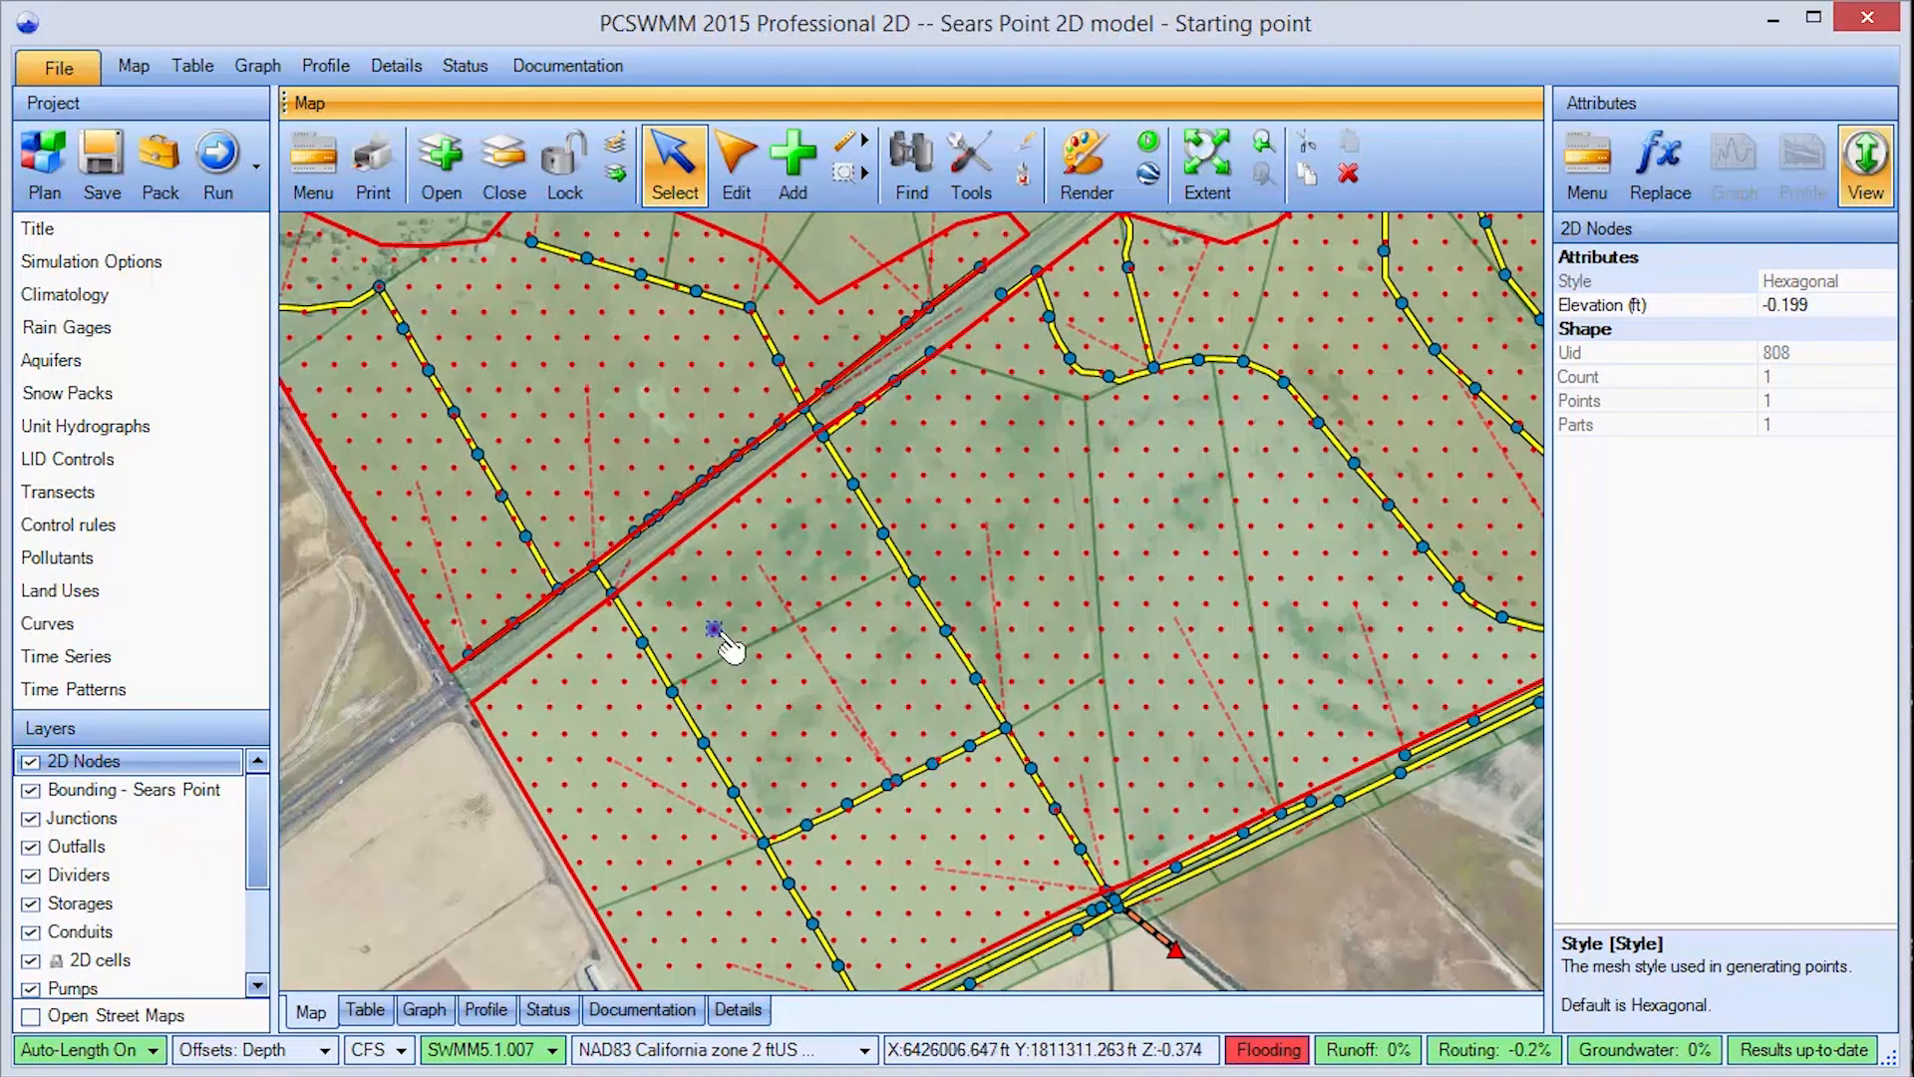
{"action": "scroll", "coordinate": [1005, 453], "scroll_direction": "up", "scroll_amount": 1}
{"action": "scroll", "coordinate": [1006, 454], "scroll_direction": "up", "scroll_amount": 1}
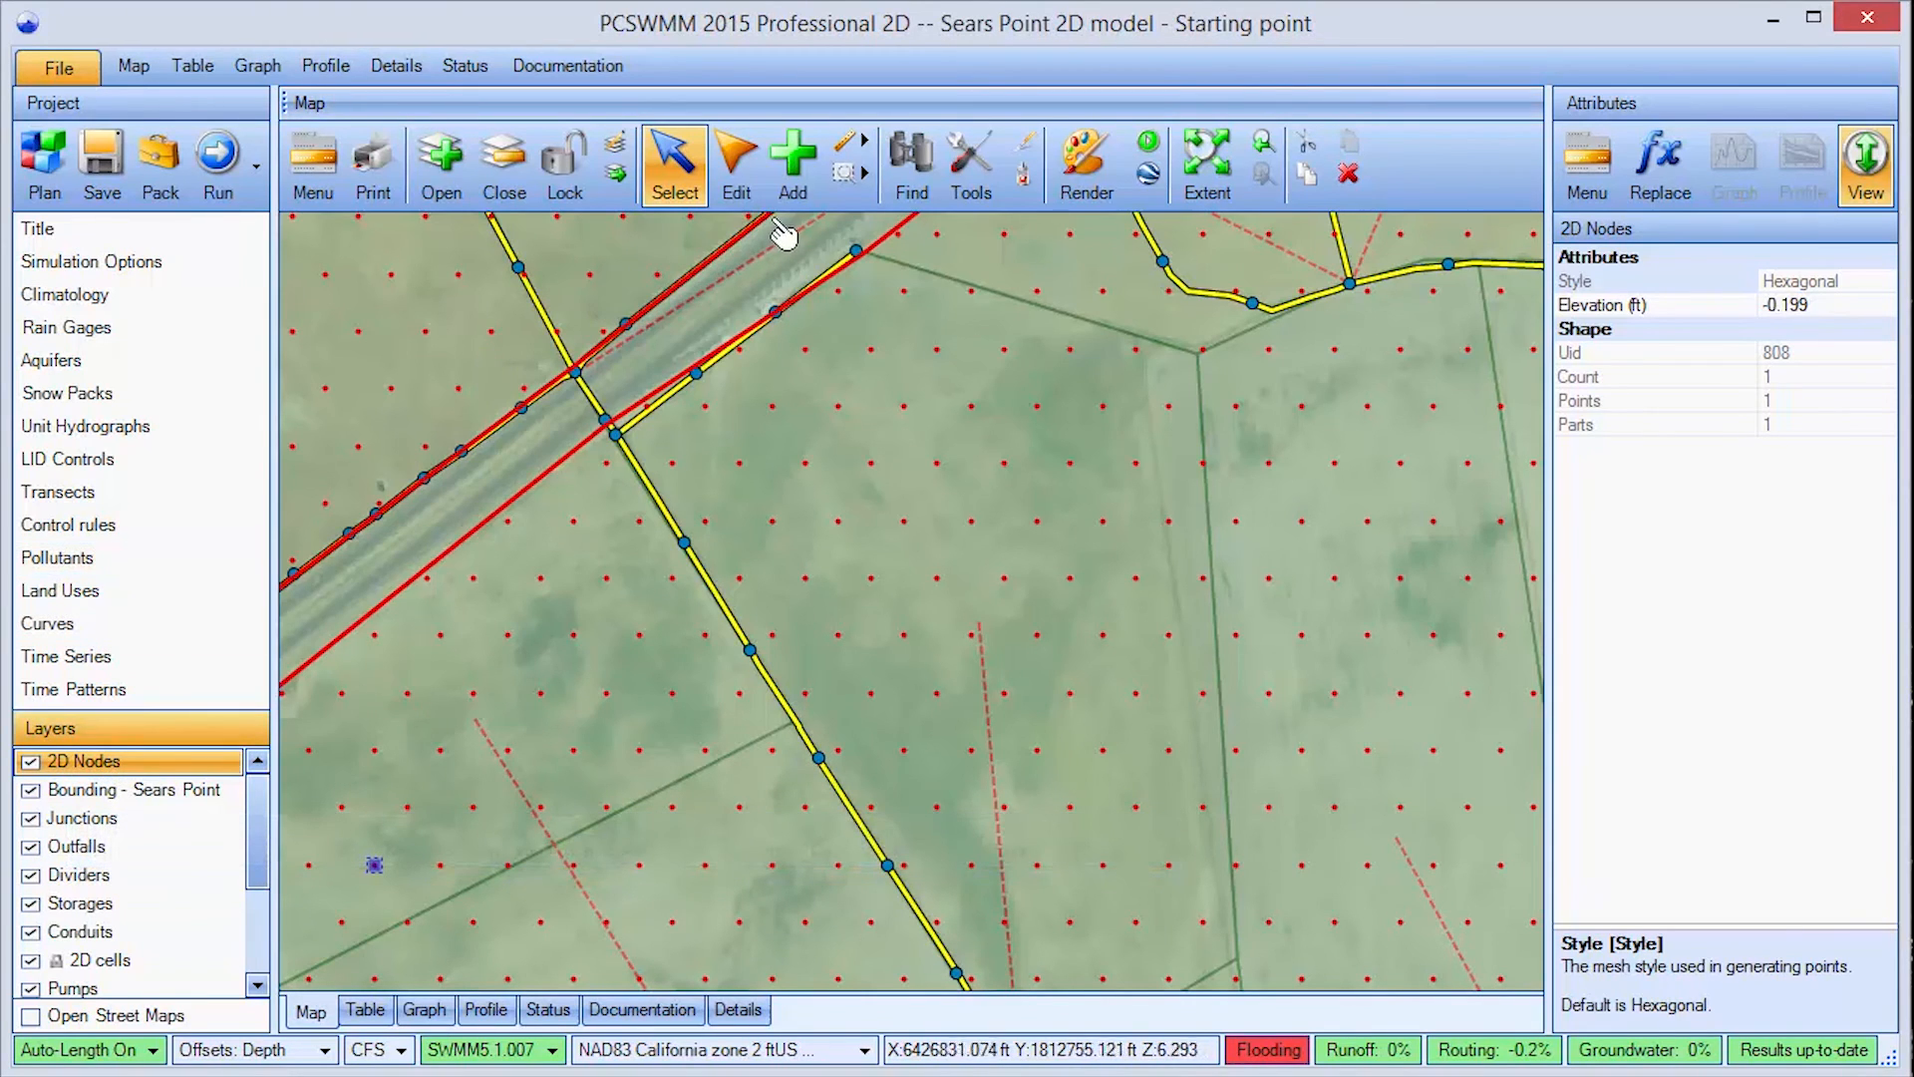
{"action": "left_click", "coordinate": [792, 193]}
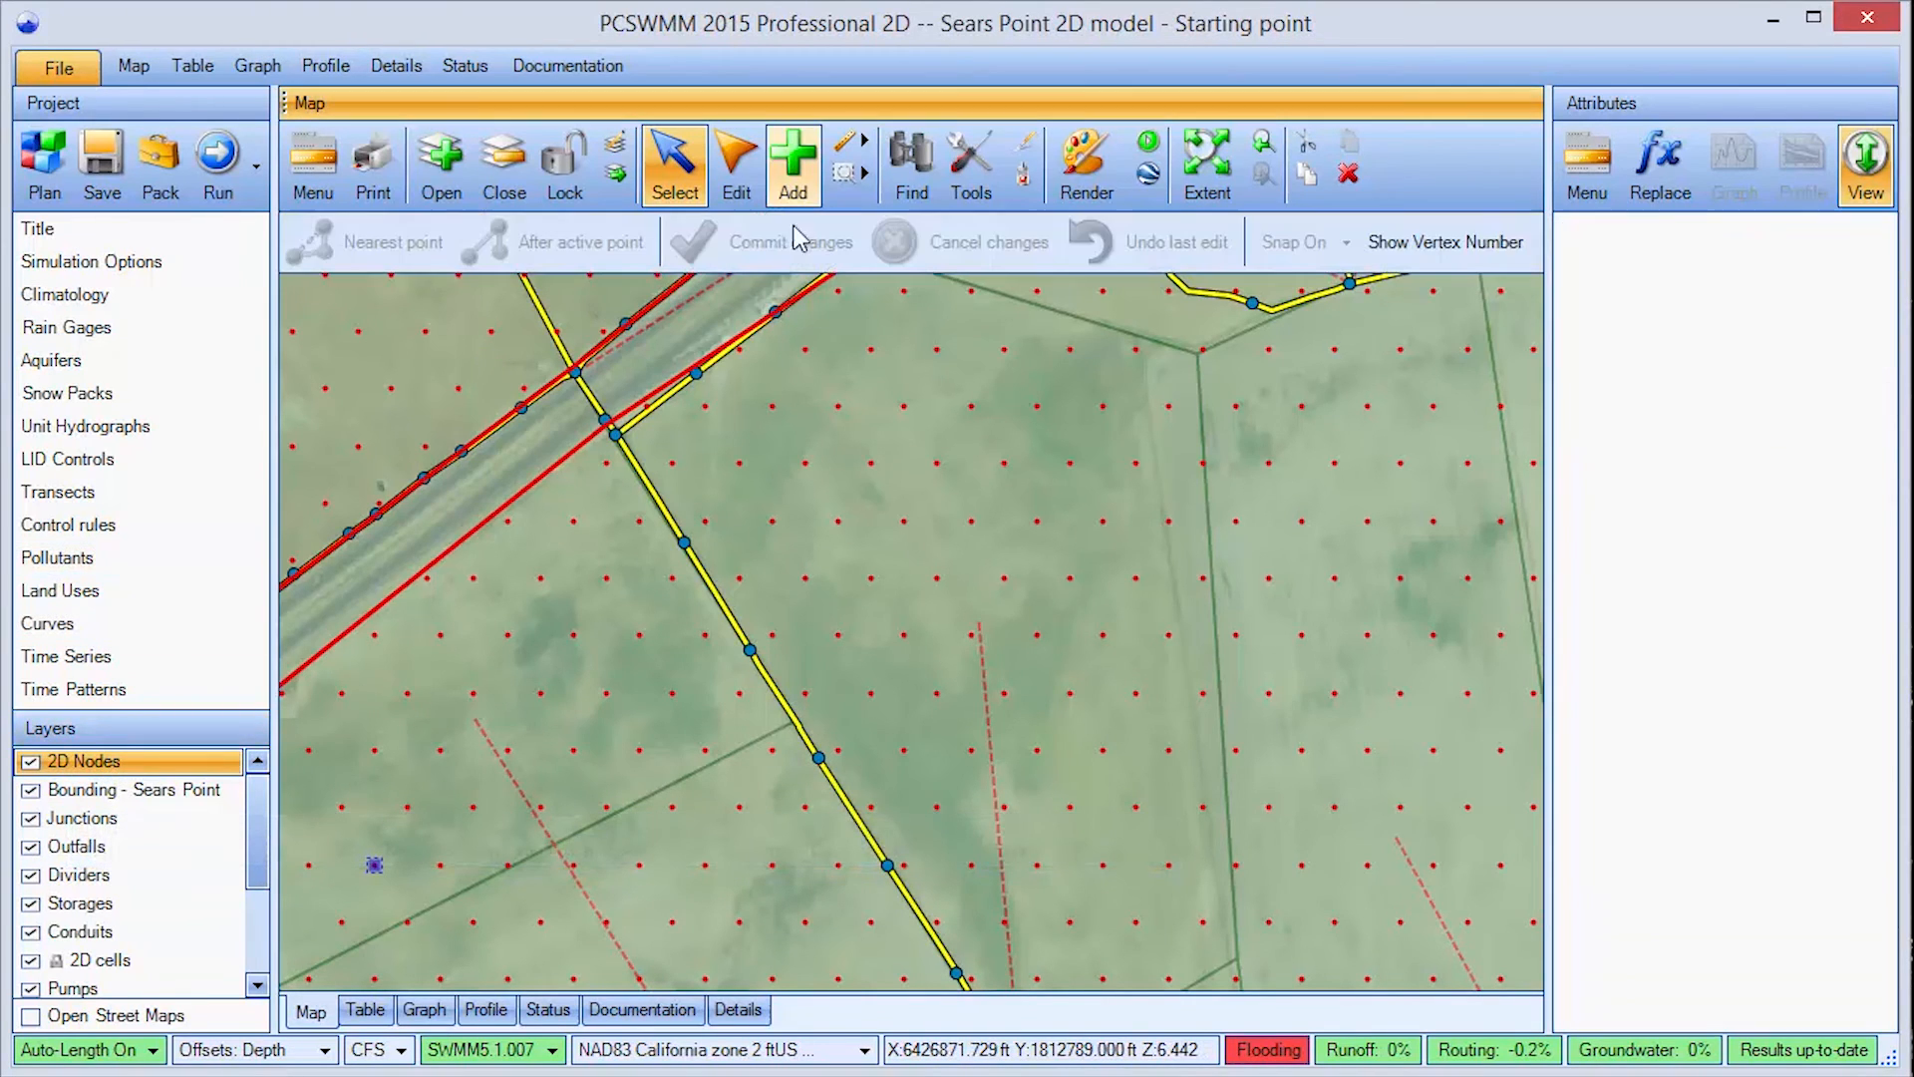
{"action": "left_click", "coordinate": [844, 486]}
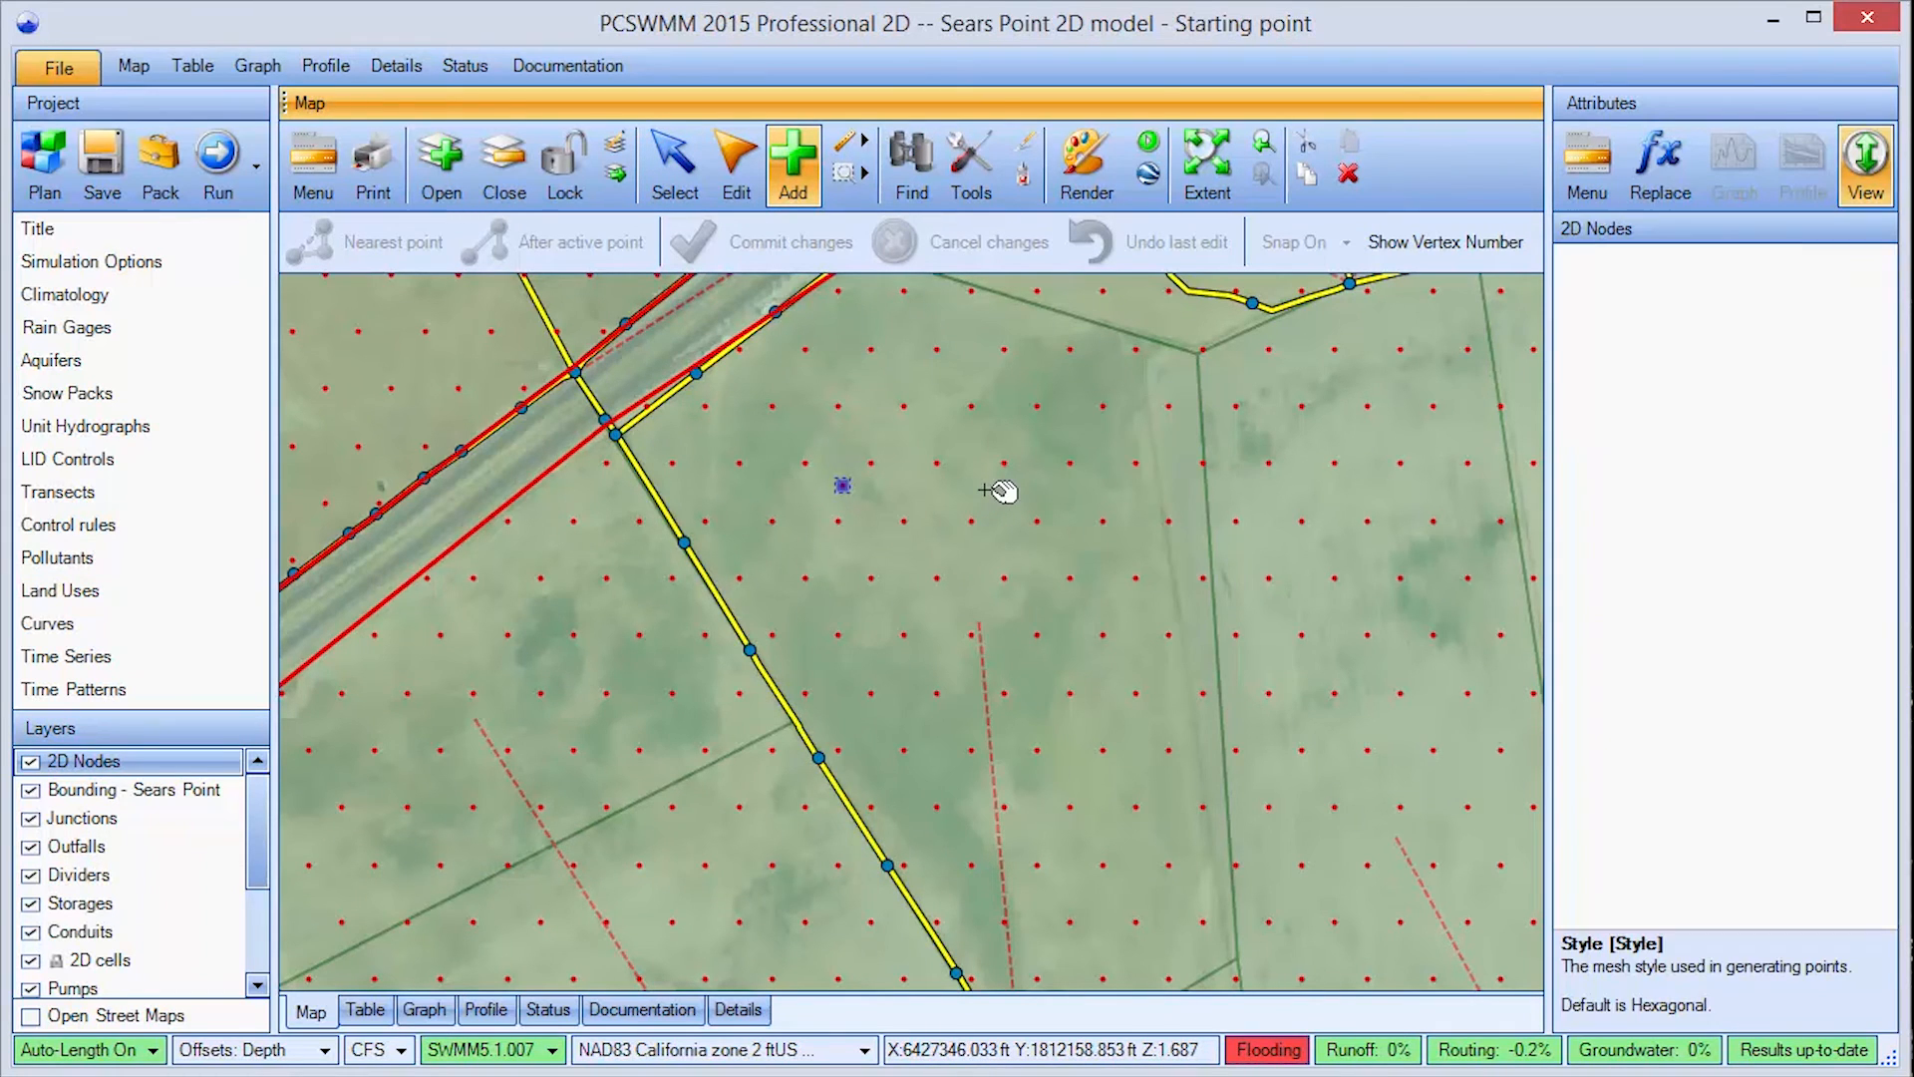
{"action": "left_click", "coordinate": [947, 376]}
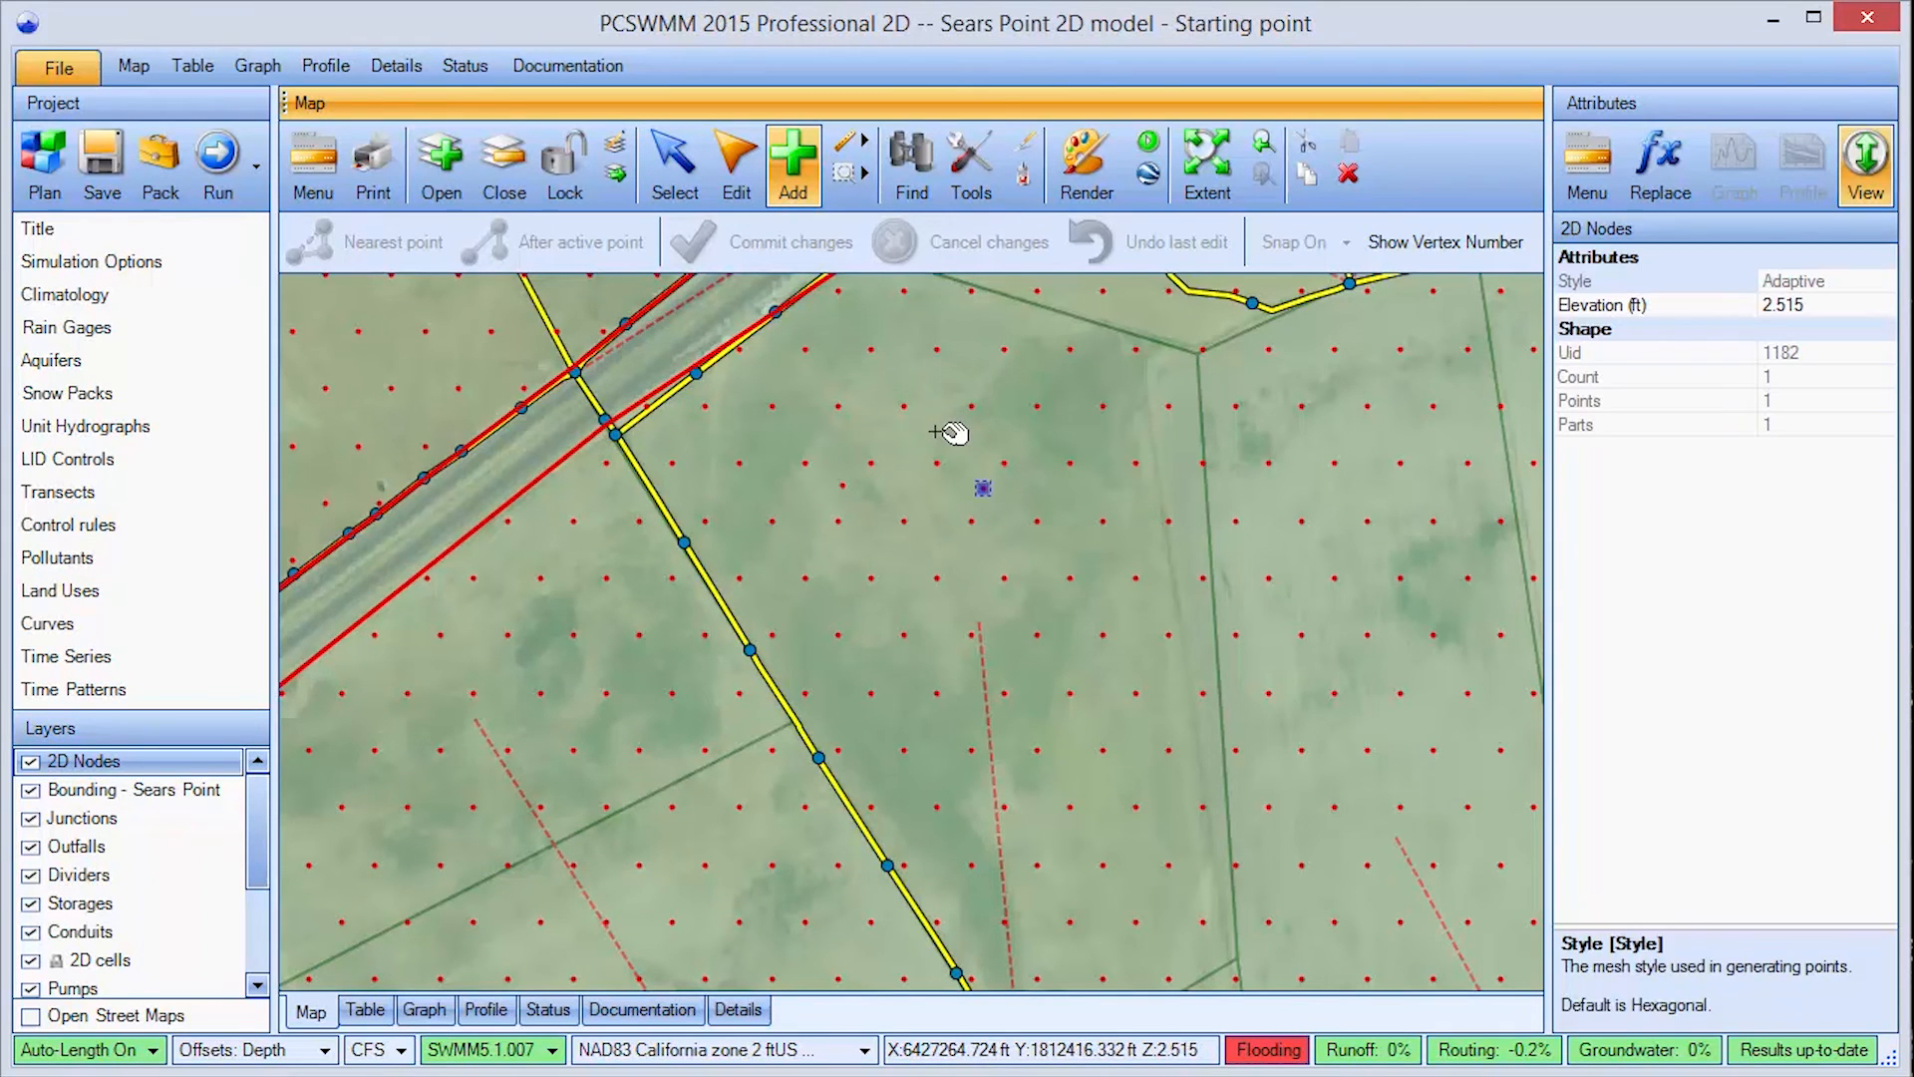
{"action": "left_click", "coordinate": [674, 168]}
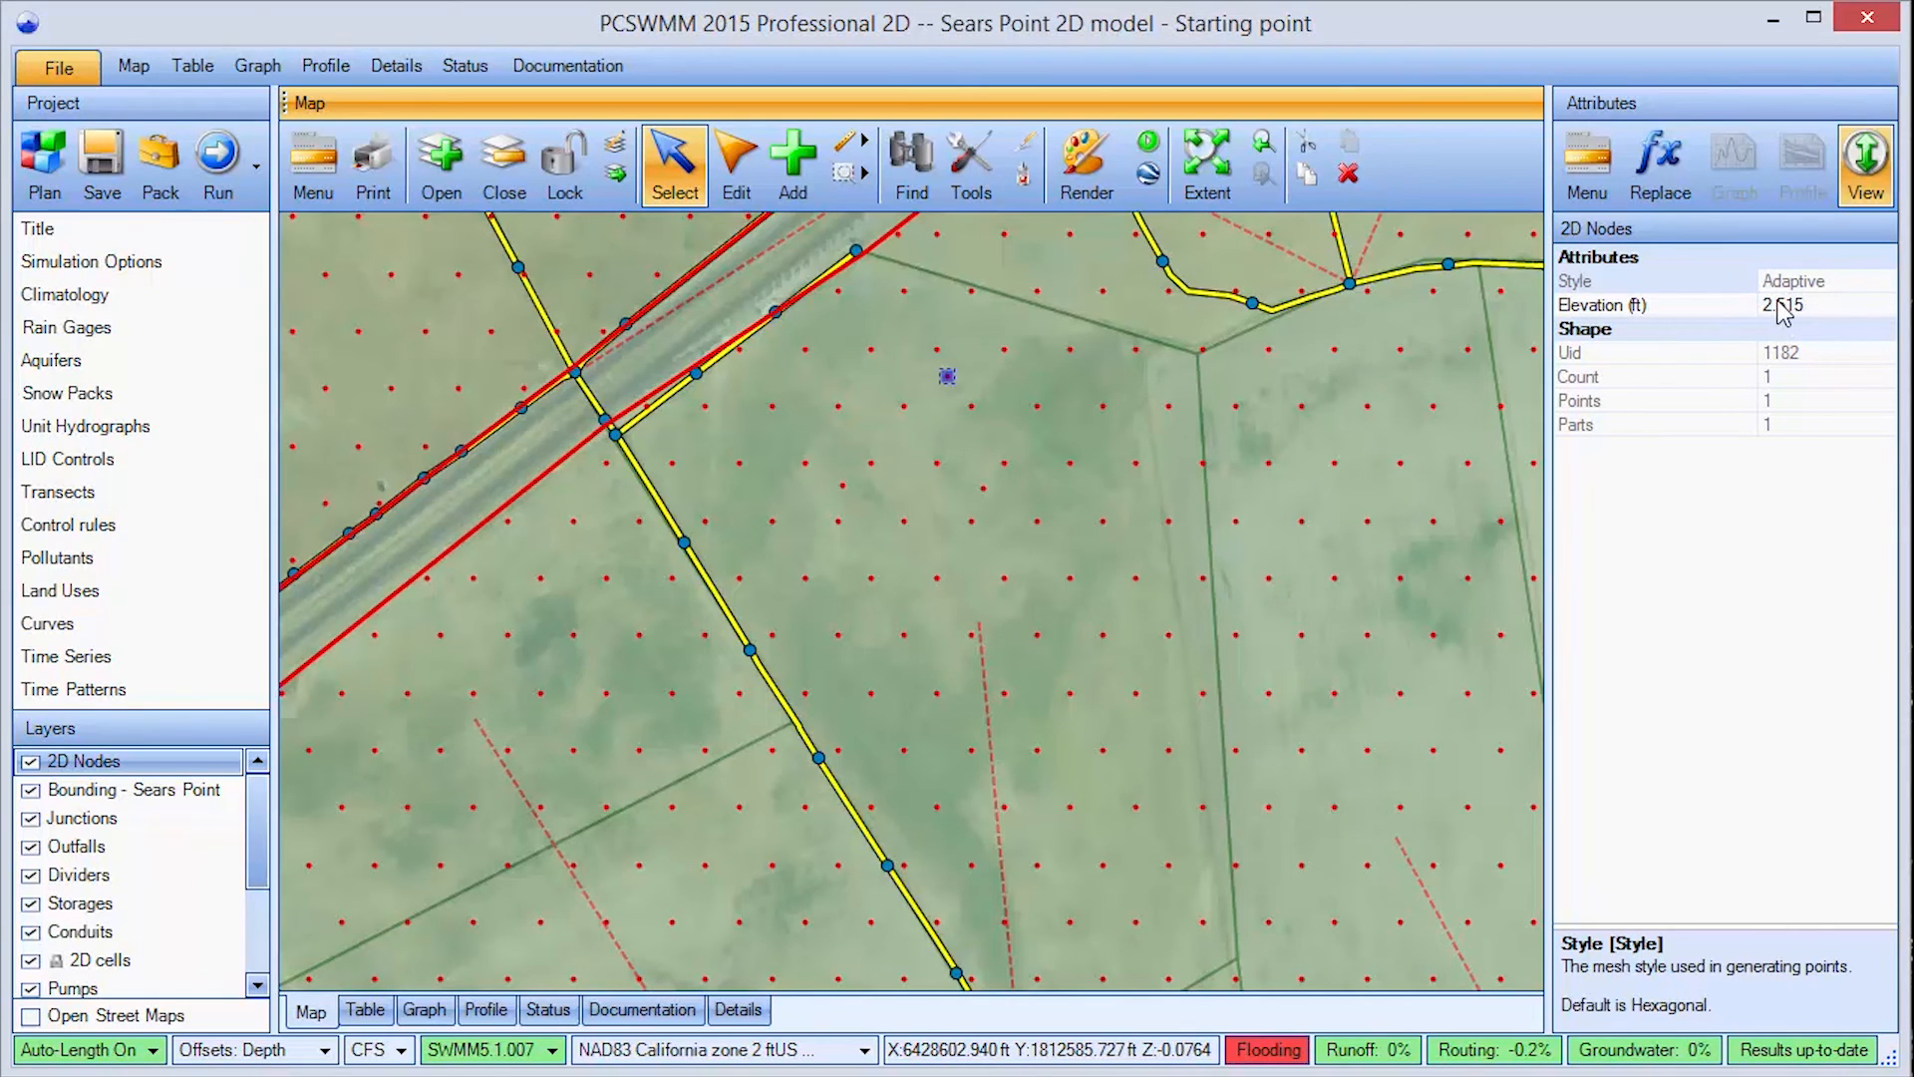
Create the 2D mesh with the Bounding - Sears Point layer and 2D Nodes layer, taking invert elevations from the 2D Nodes points.
{"action": "left_click", "coordinate": [1207, 169]}
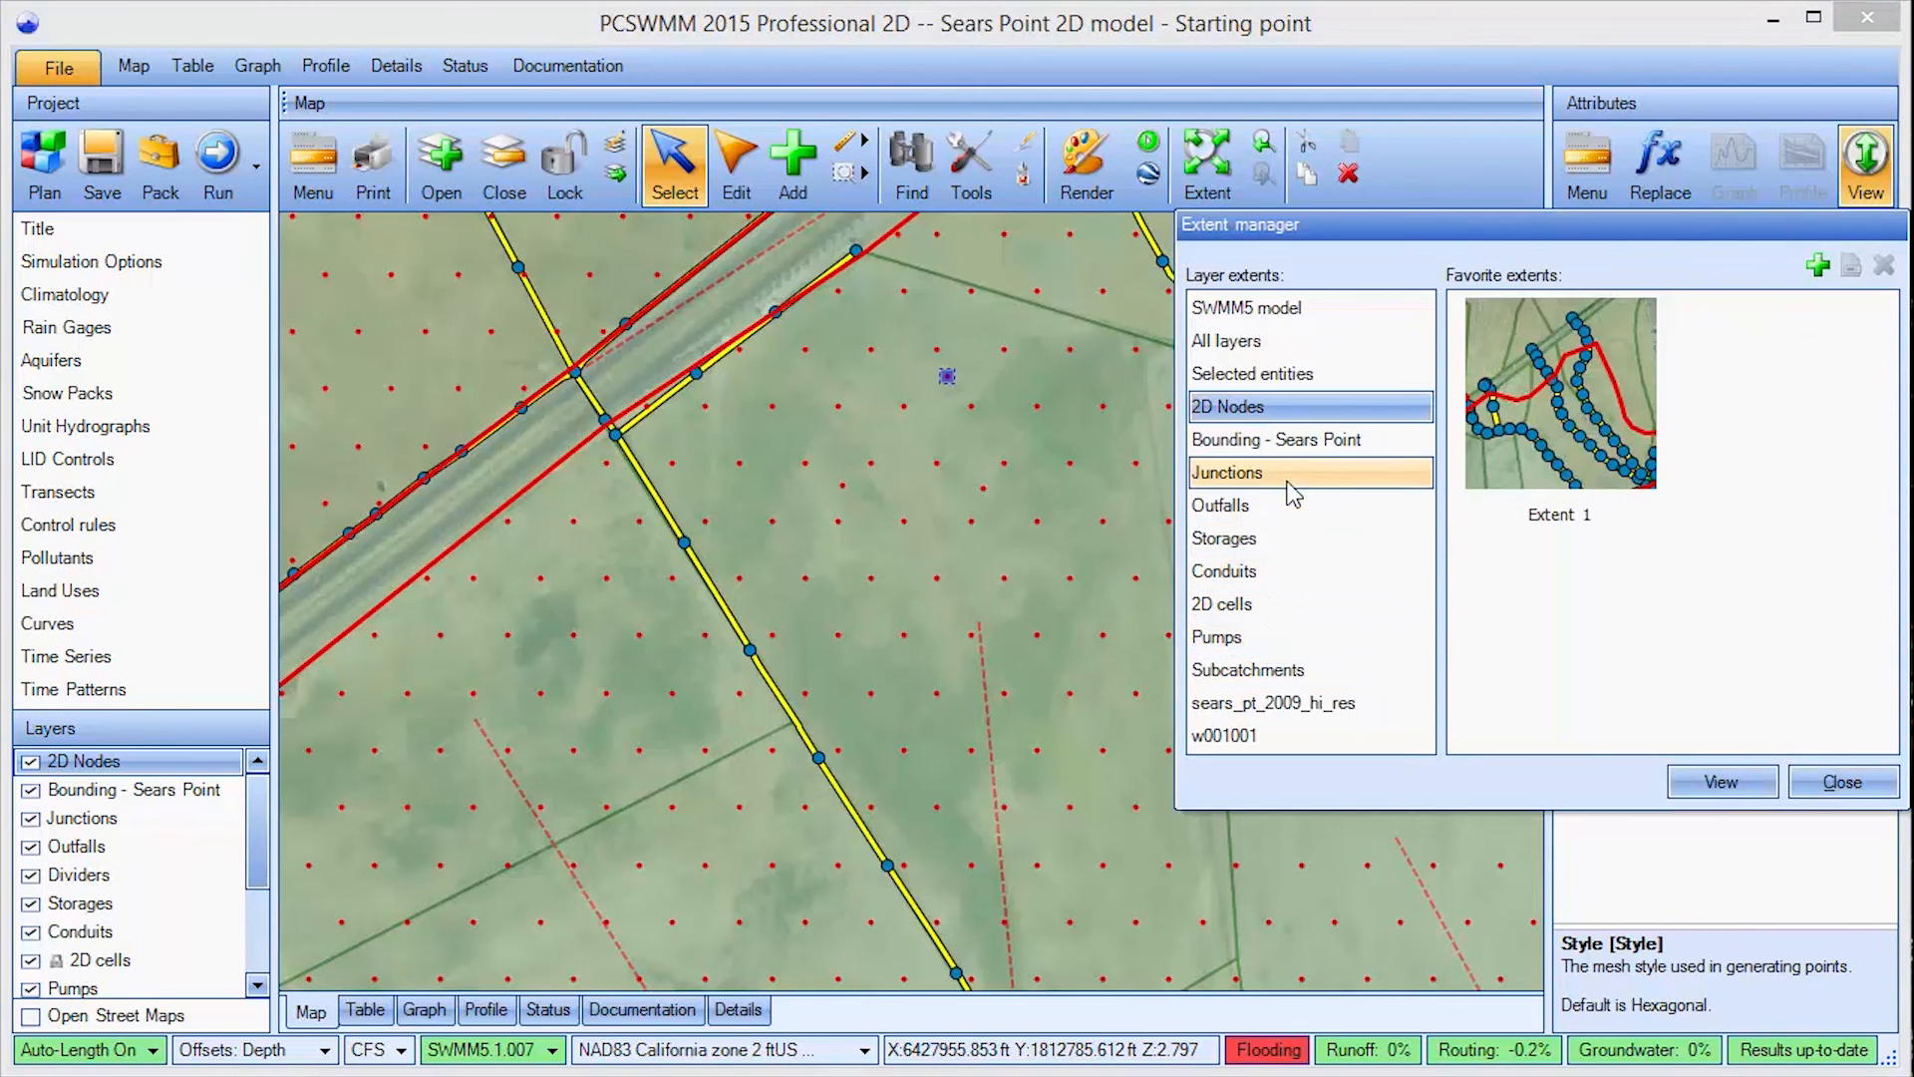
{"action": "key", "text": "Escape"}
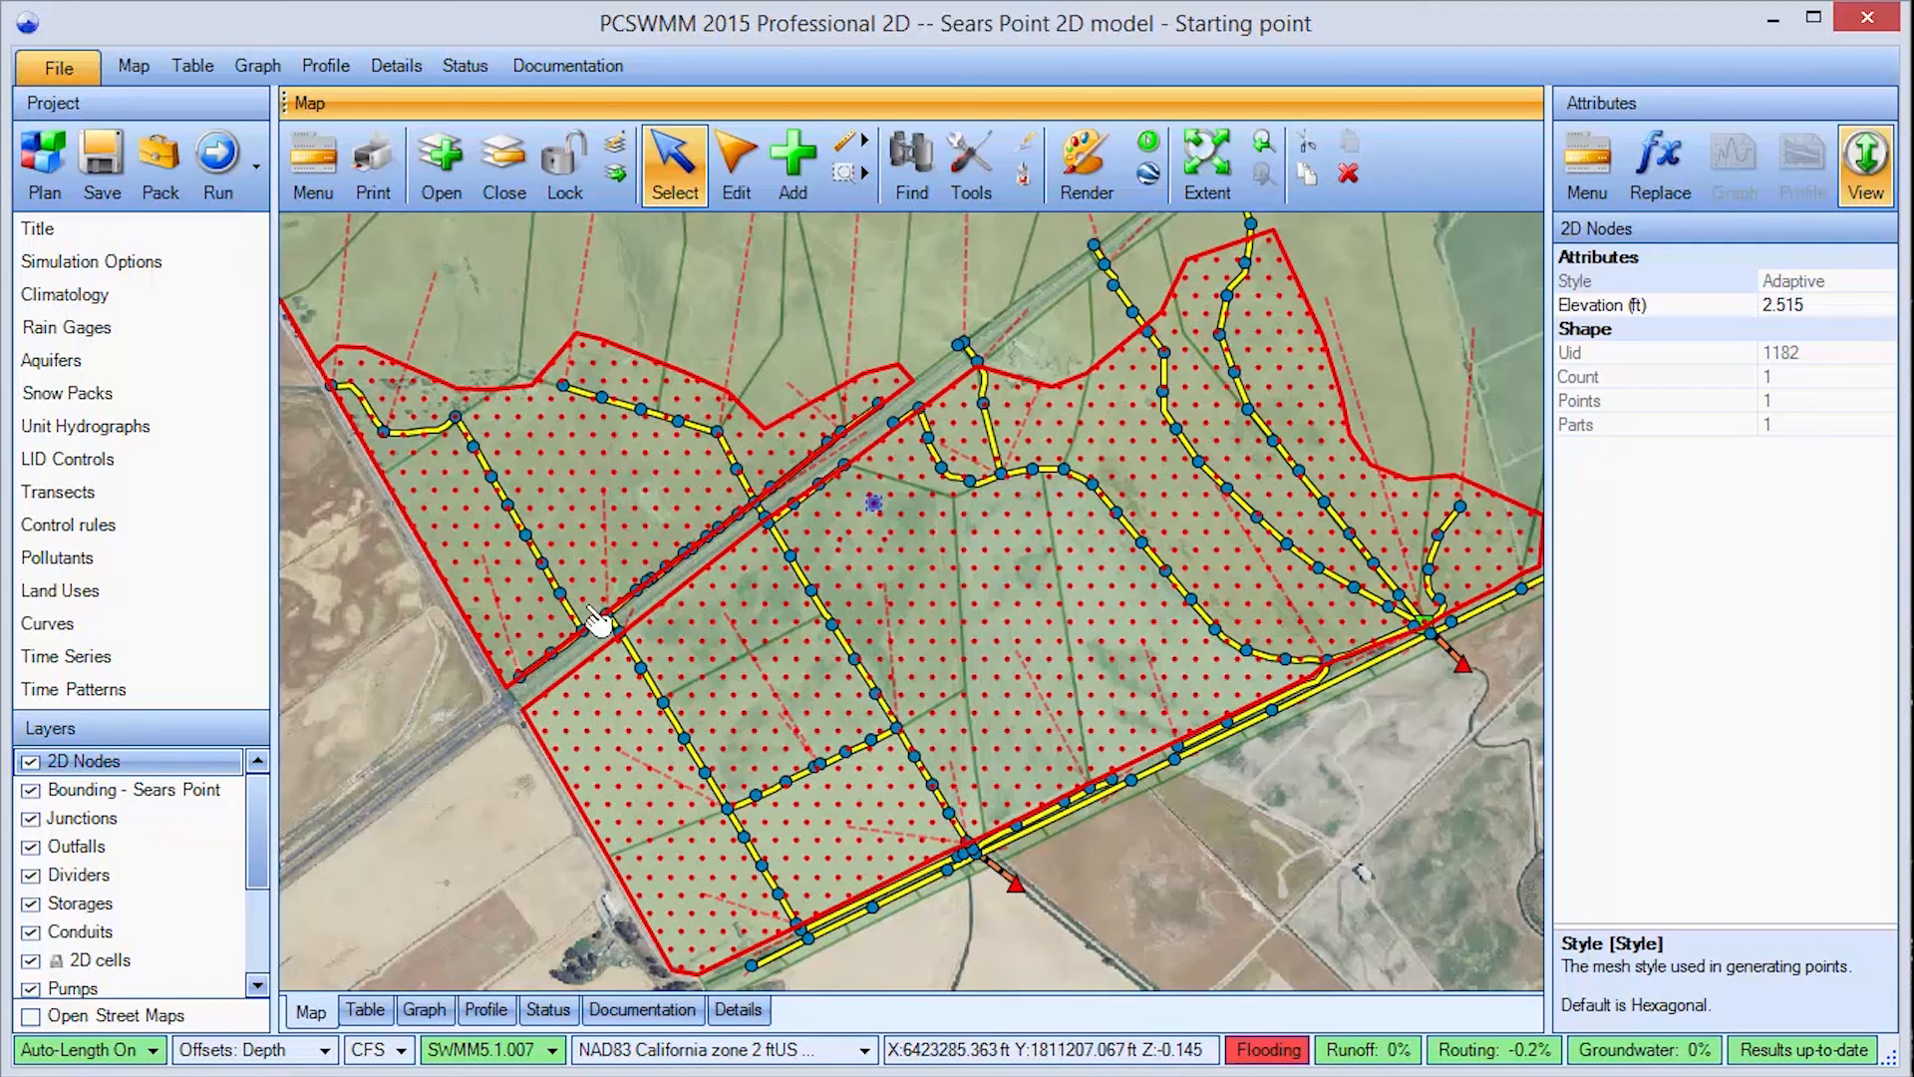
{"action": "left_click", "coordinate": [955, 194]}
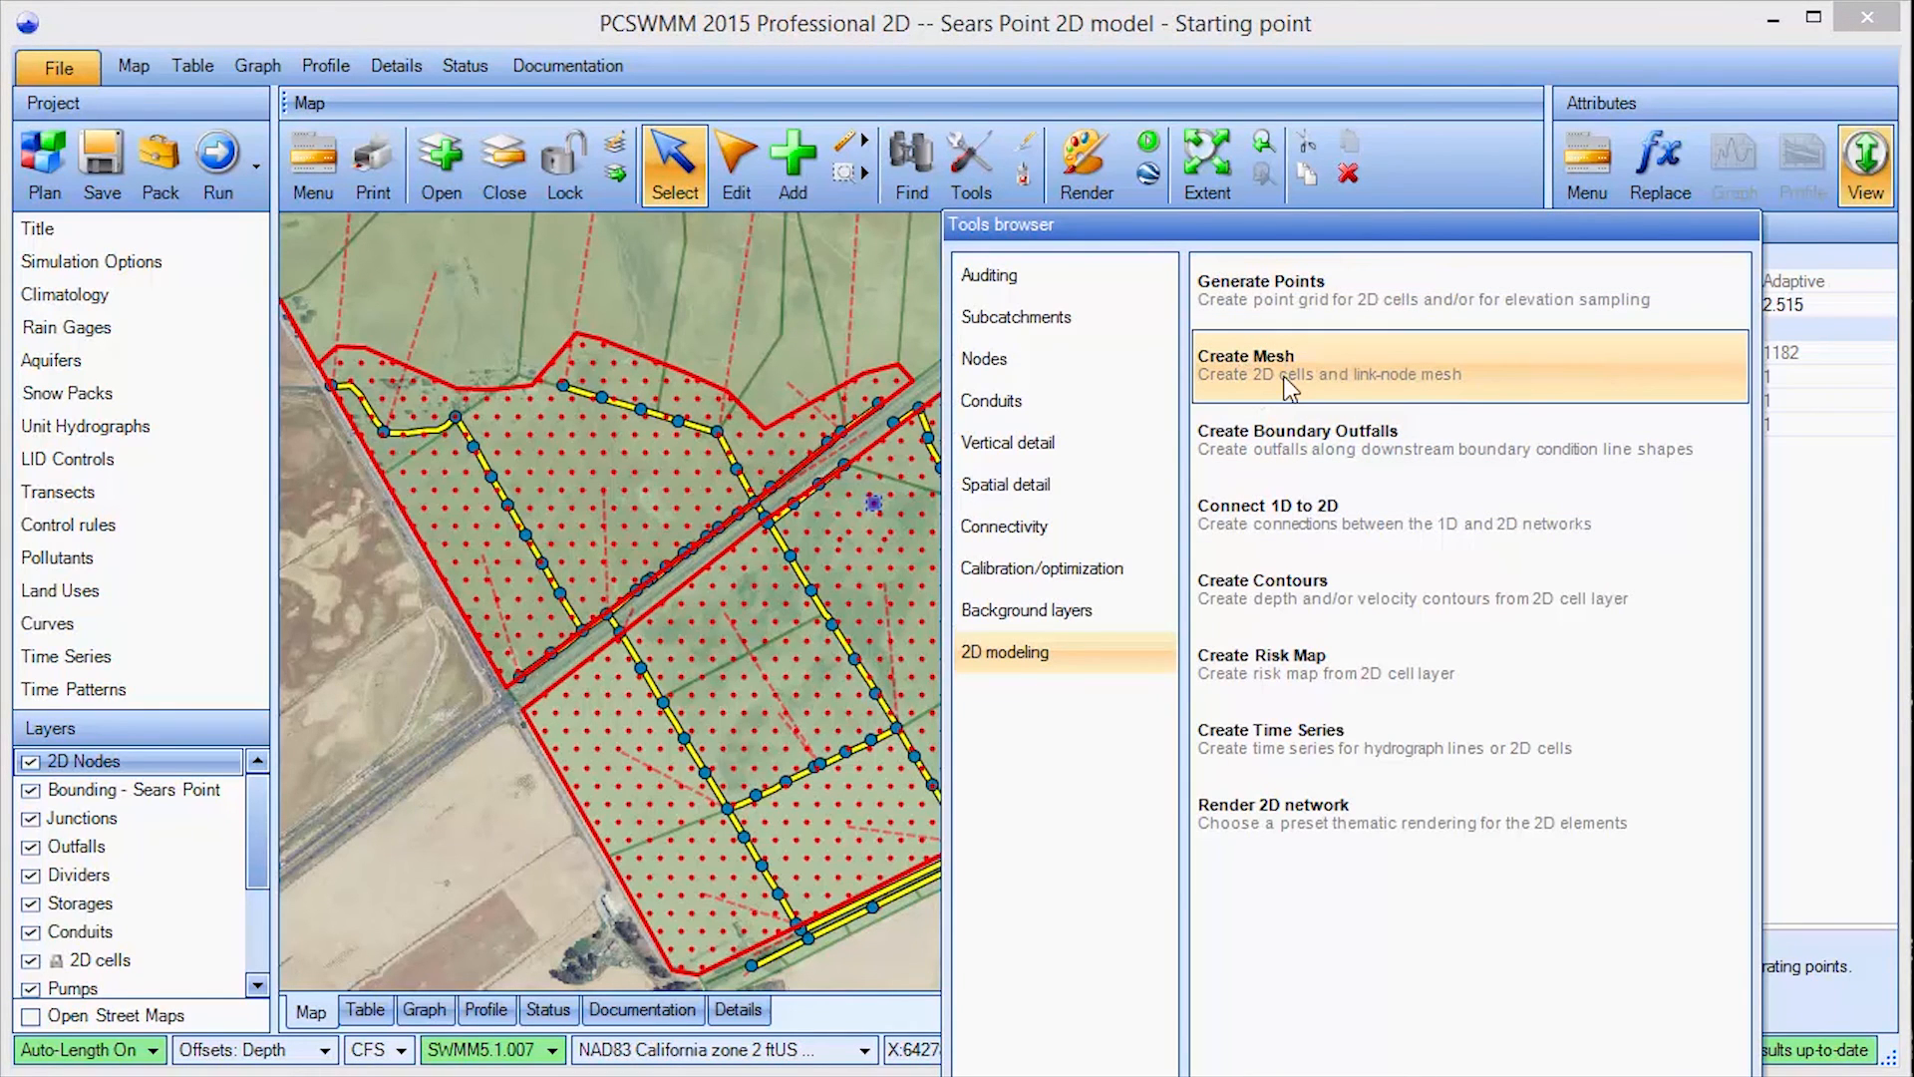
{"action": "double_click", "coordinate": [1285, 377]}
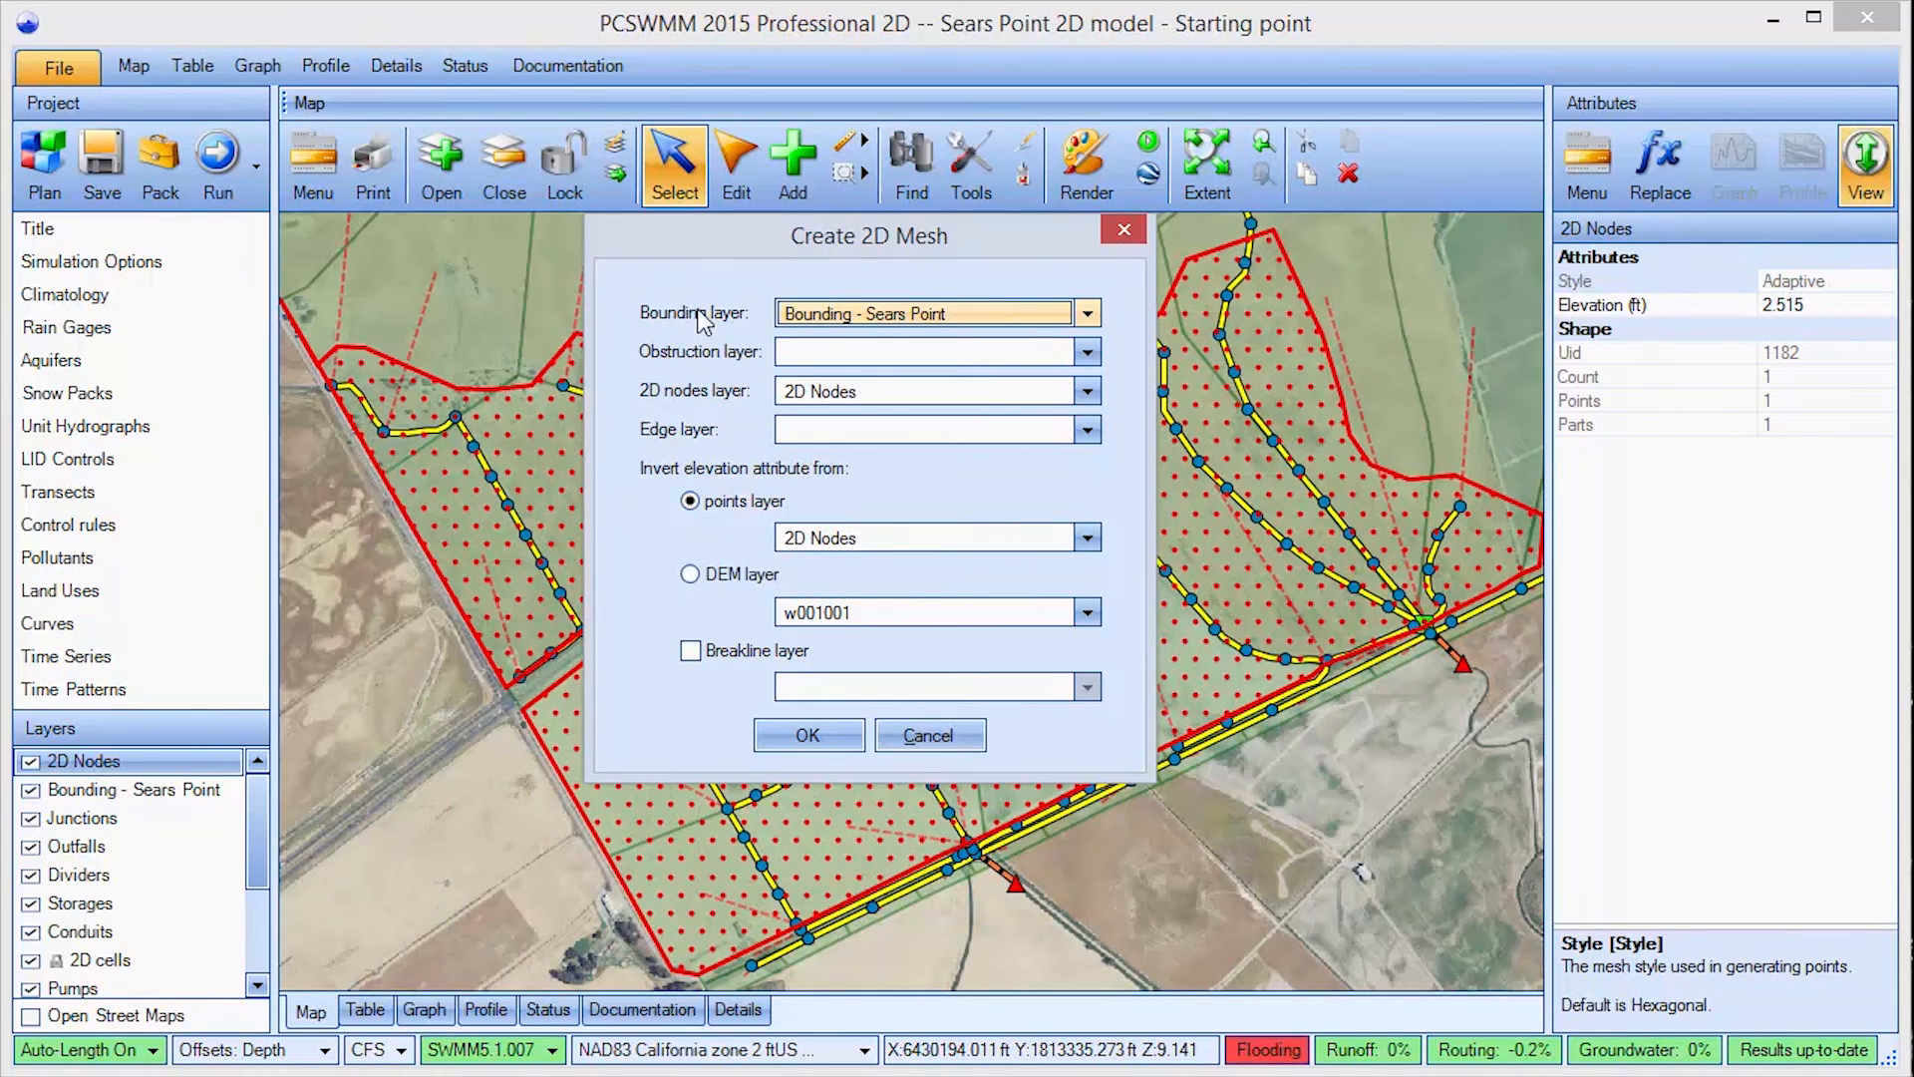
{"action": "left_click", "coordinate": [787, 735]}
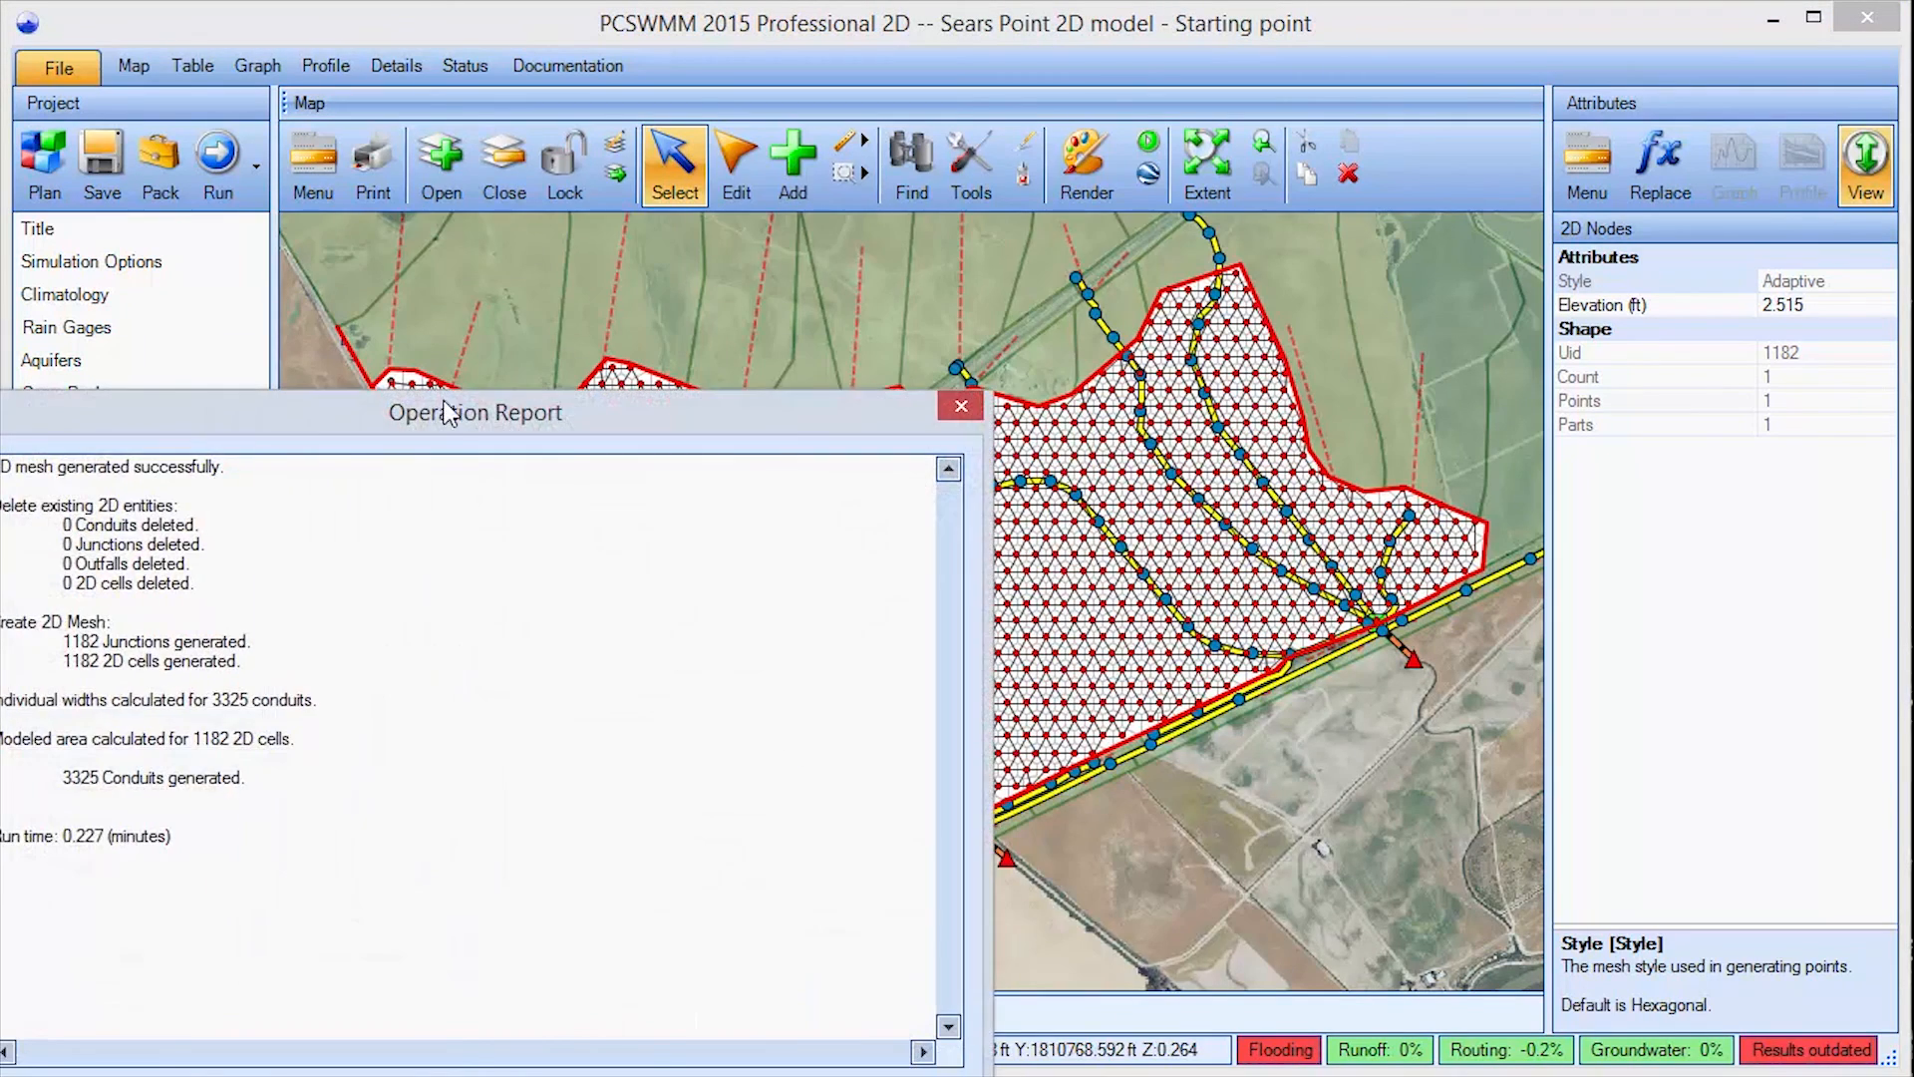
{"action": "left_click_drag", "start_coordinate": [450, 284], "coordinate": [804, 184]}
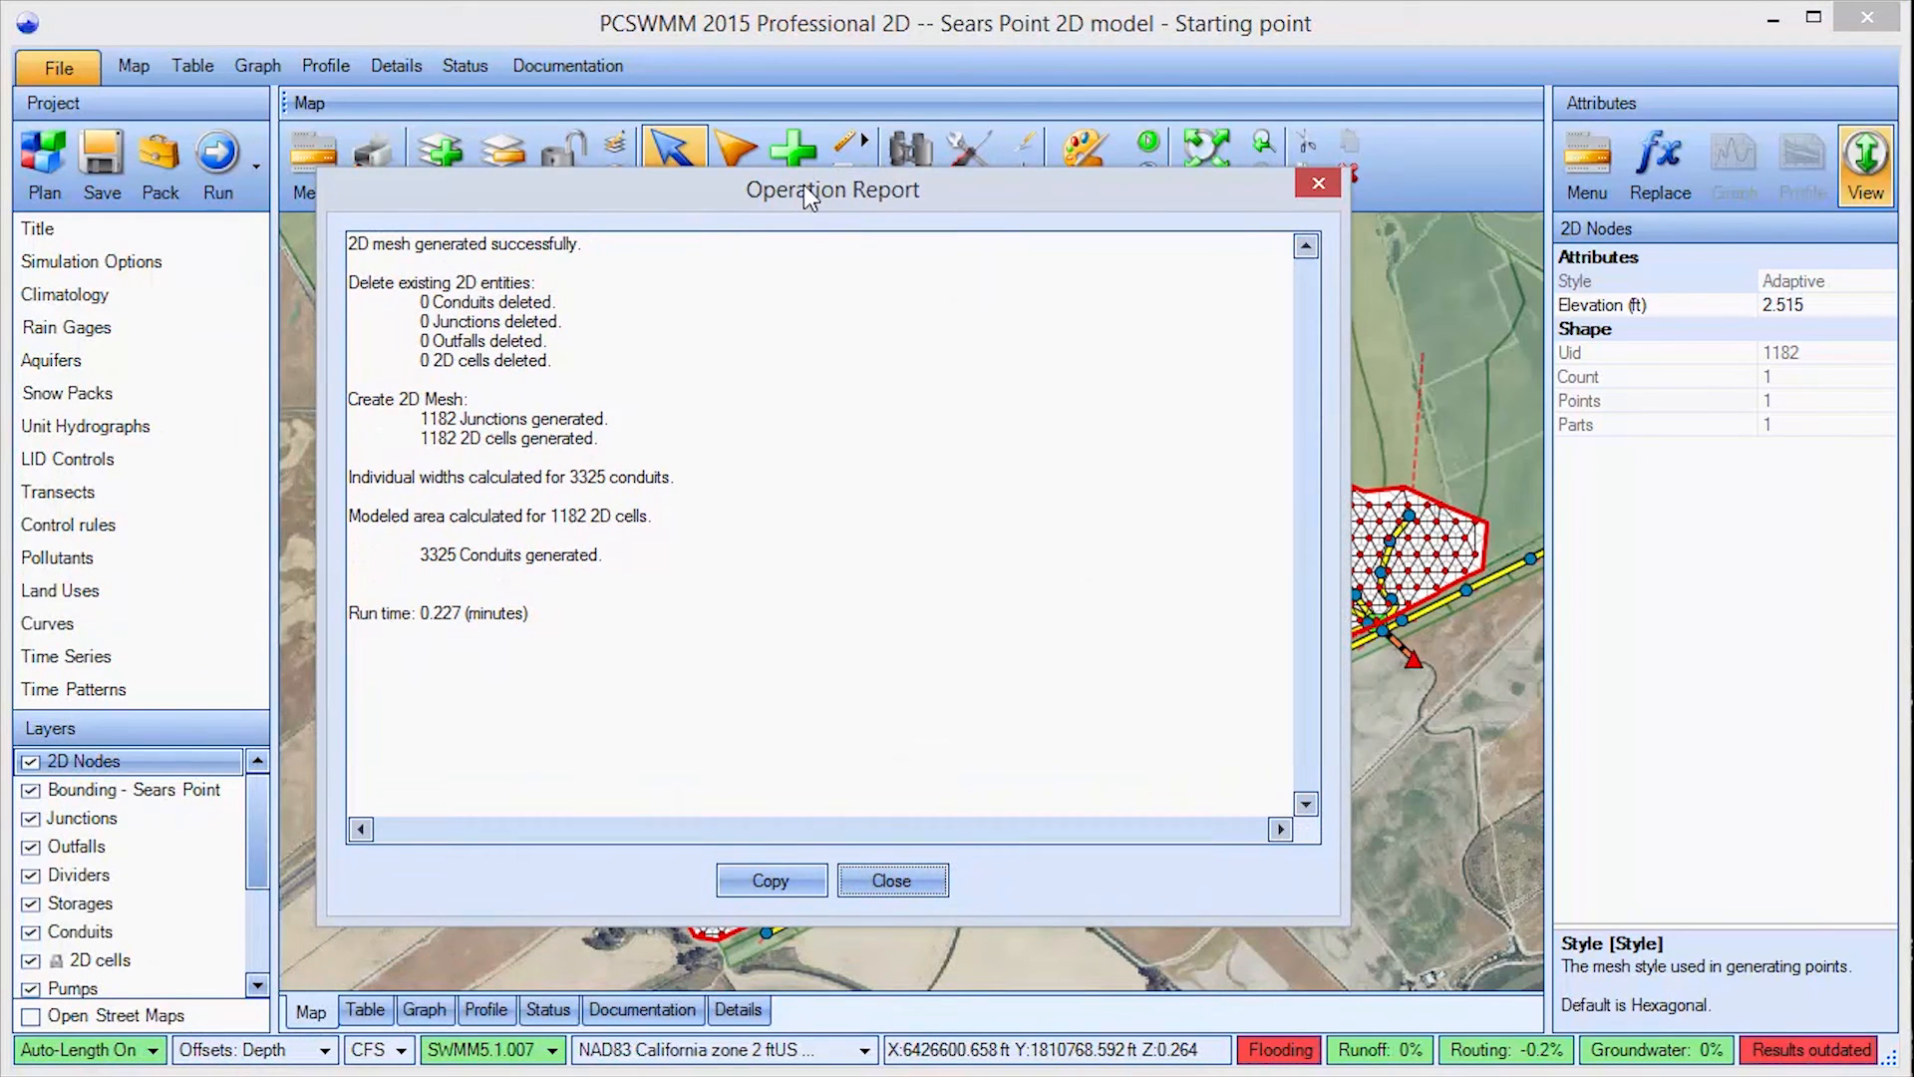
{"action": "left_click", "coordinate": [908, 886]}
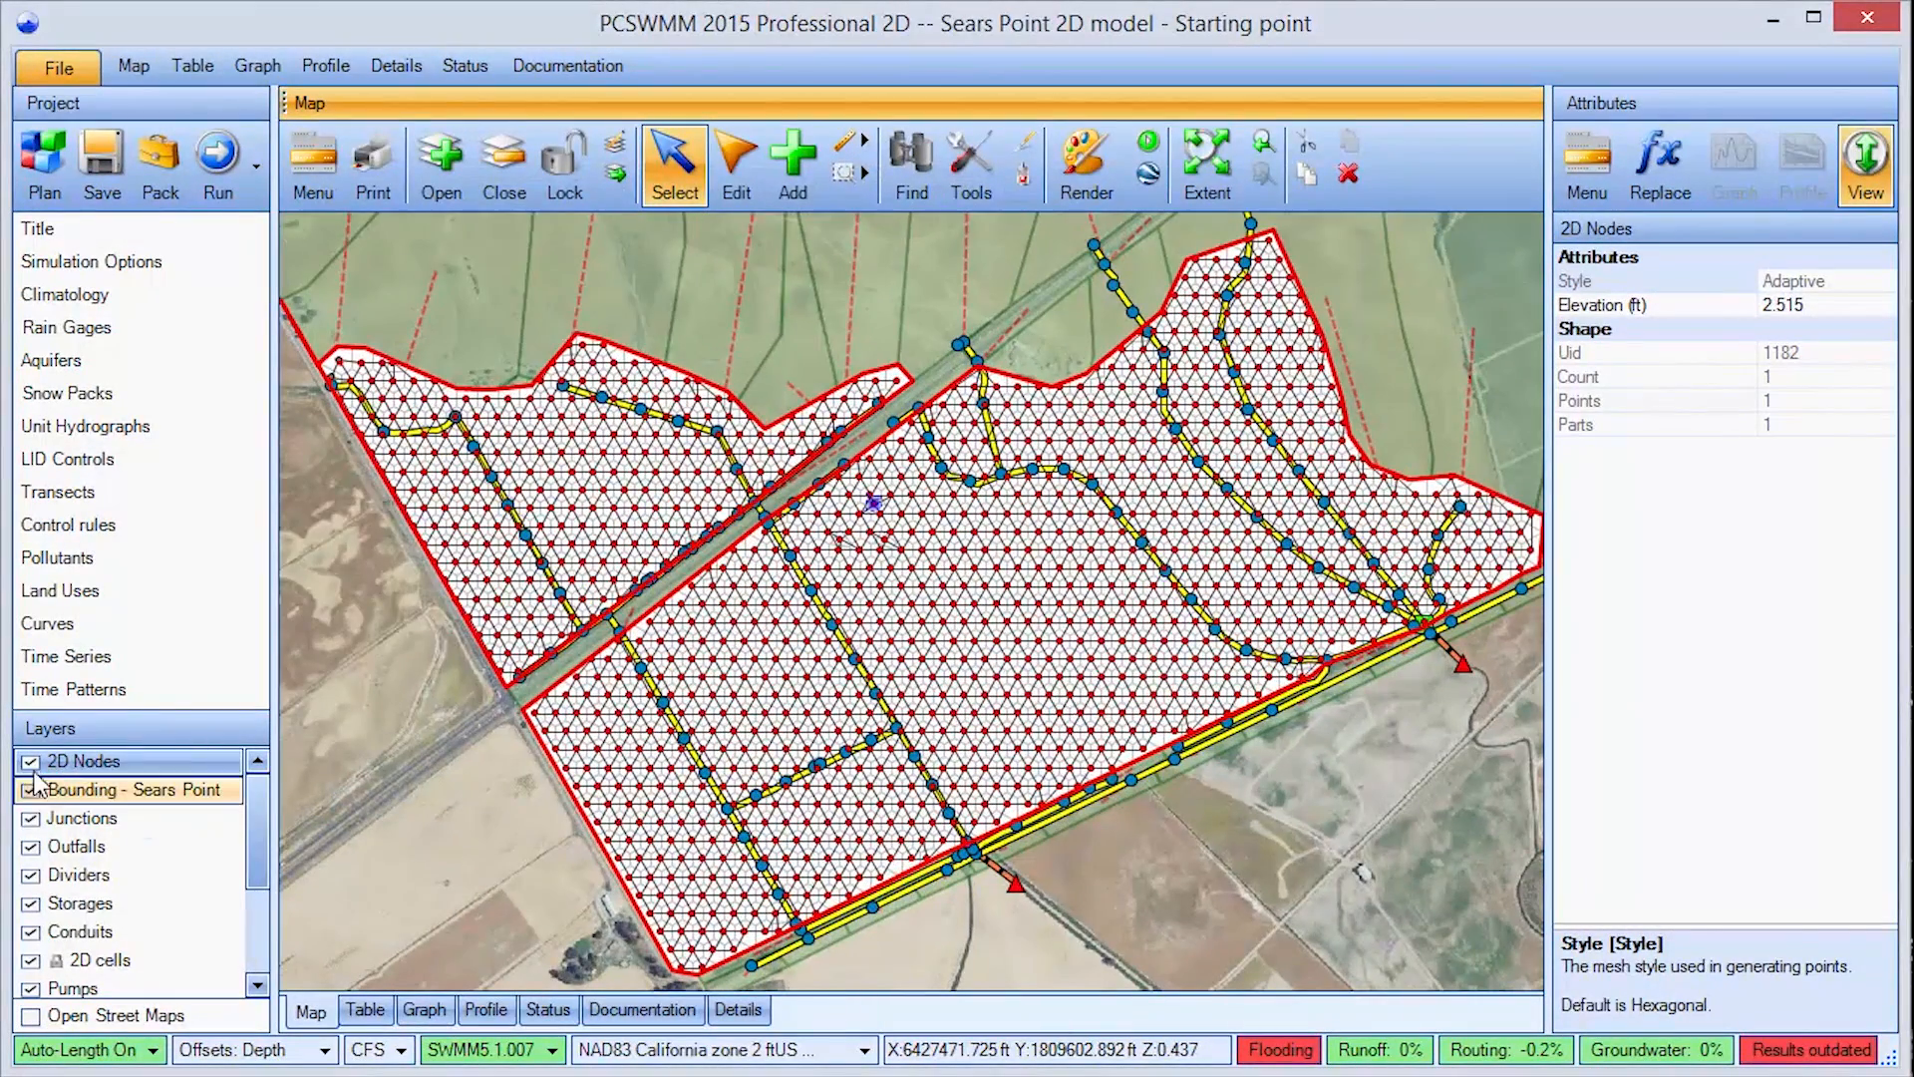
Hide the 2D Nodes layer and check the attributes of a mesh conduit and a 2D junction southeast of the road.
{"action": "left_click", "coordinate": [31, 760]}
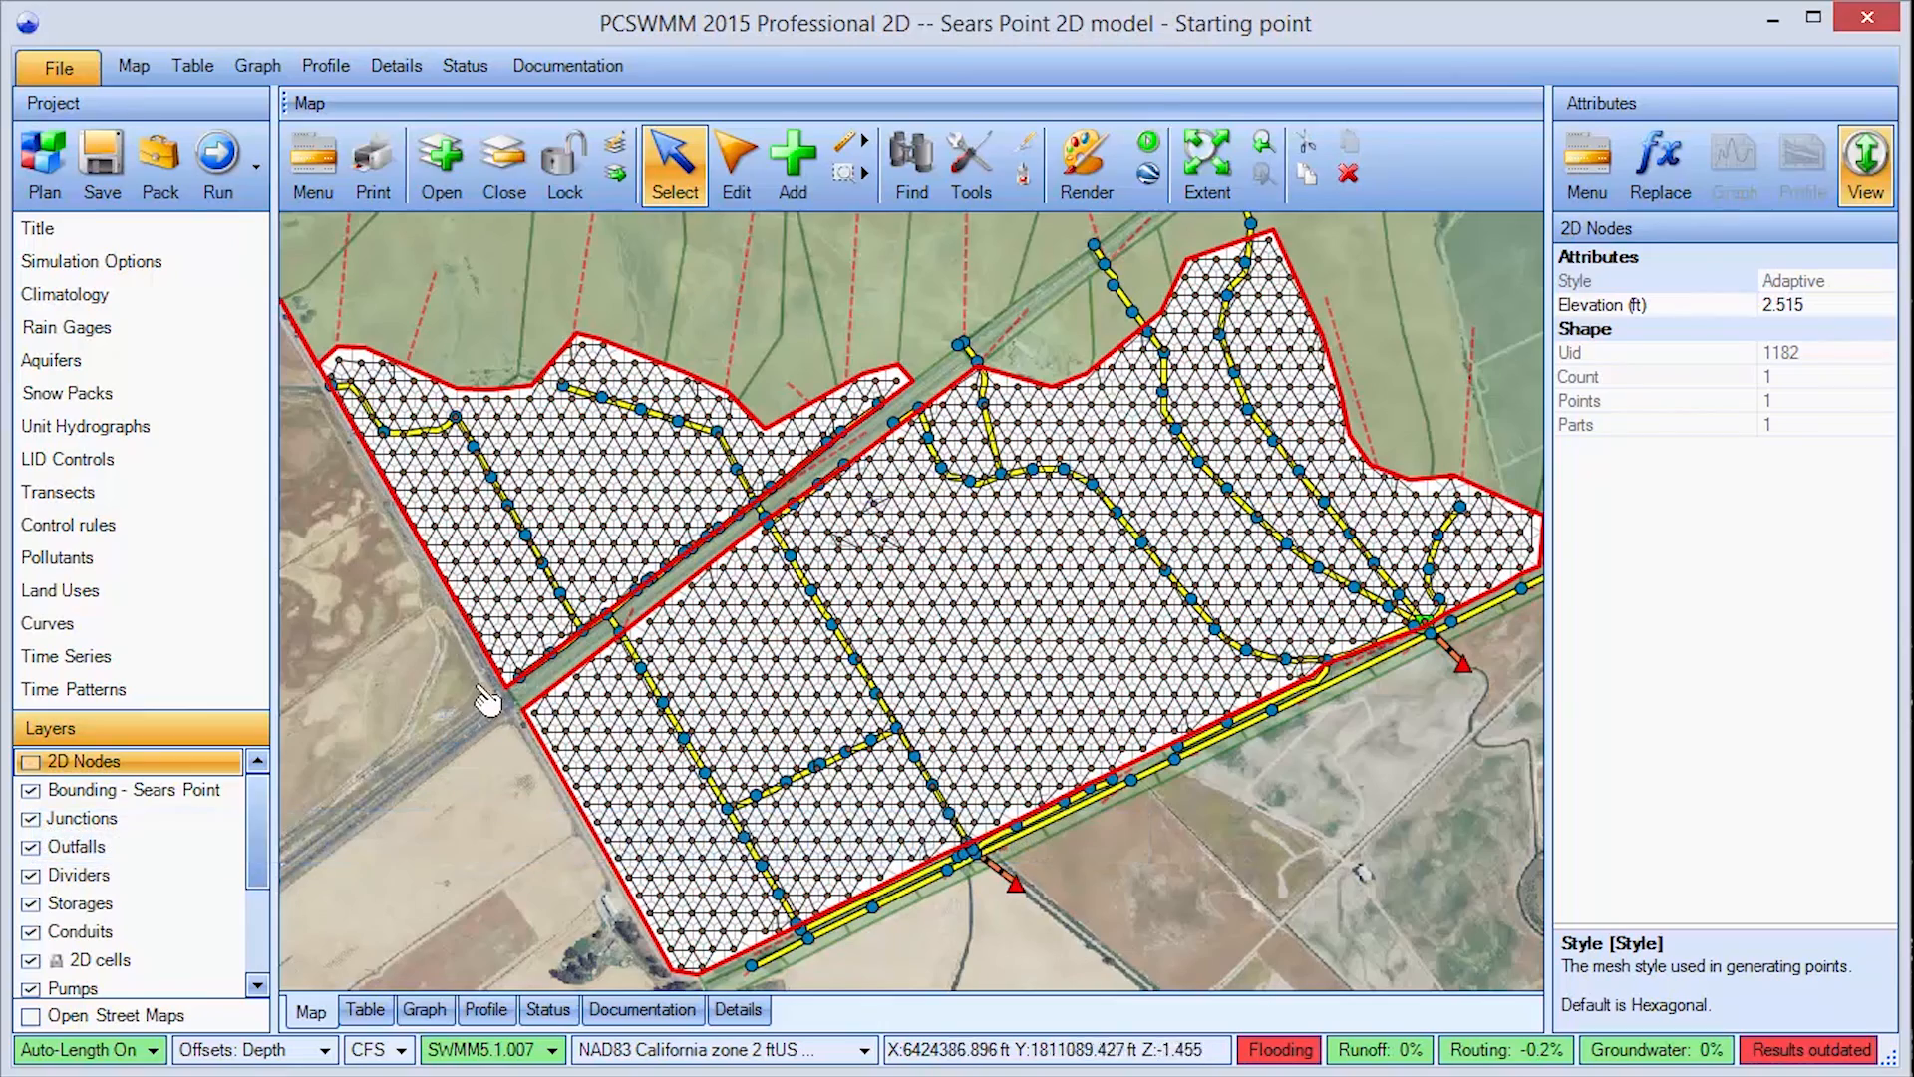
{"action": "left_click_drag", "start_coordinate": [887, 546], "coordinate": [1013, 561]}
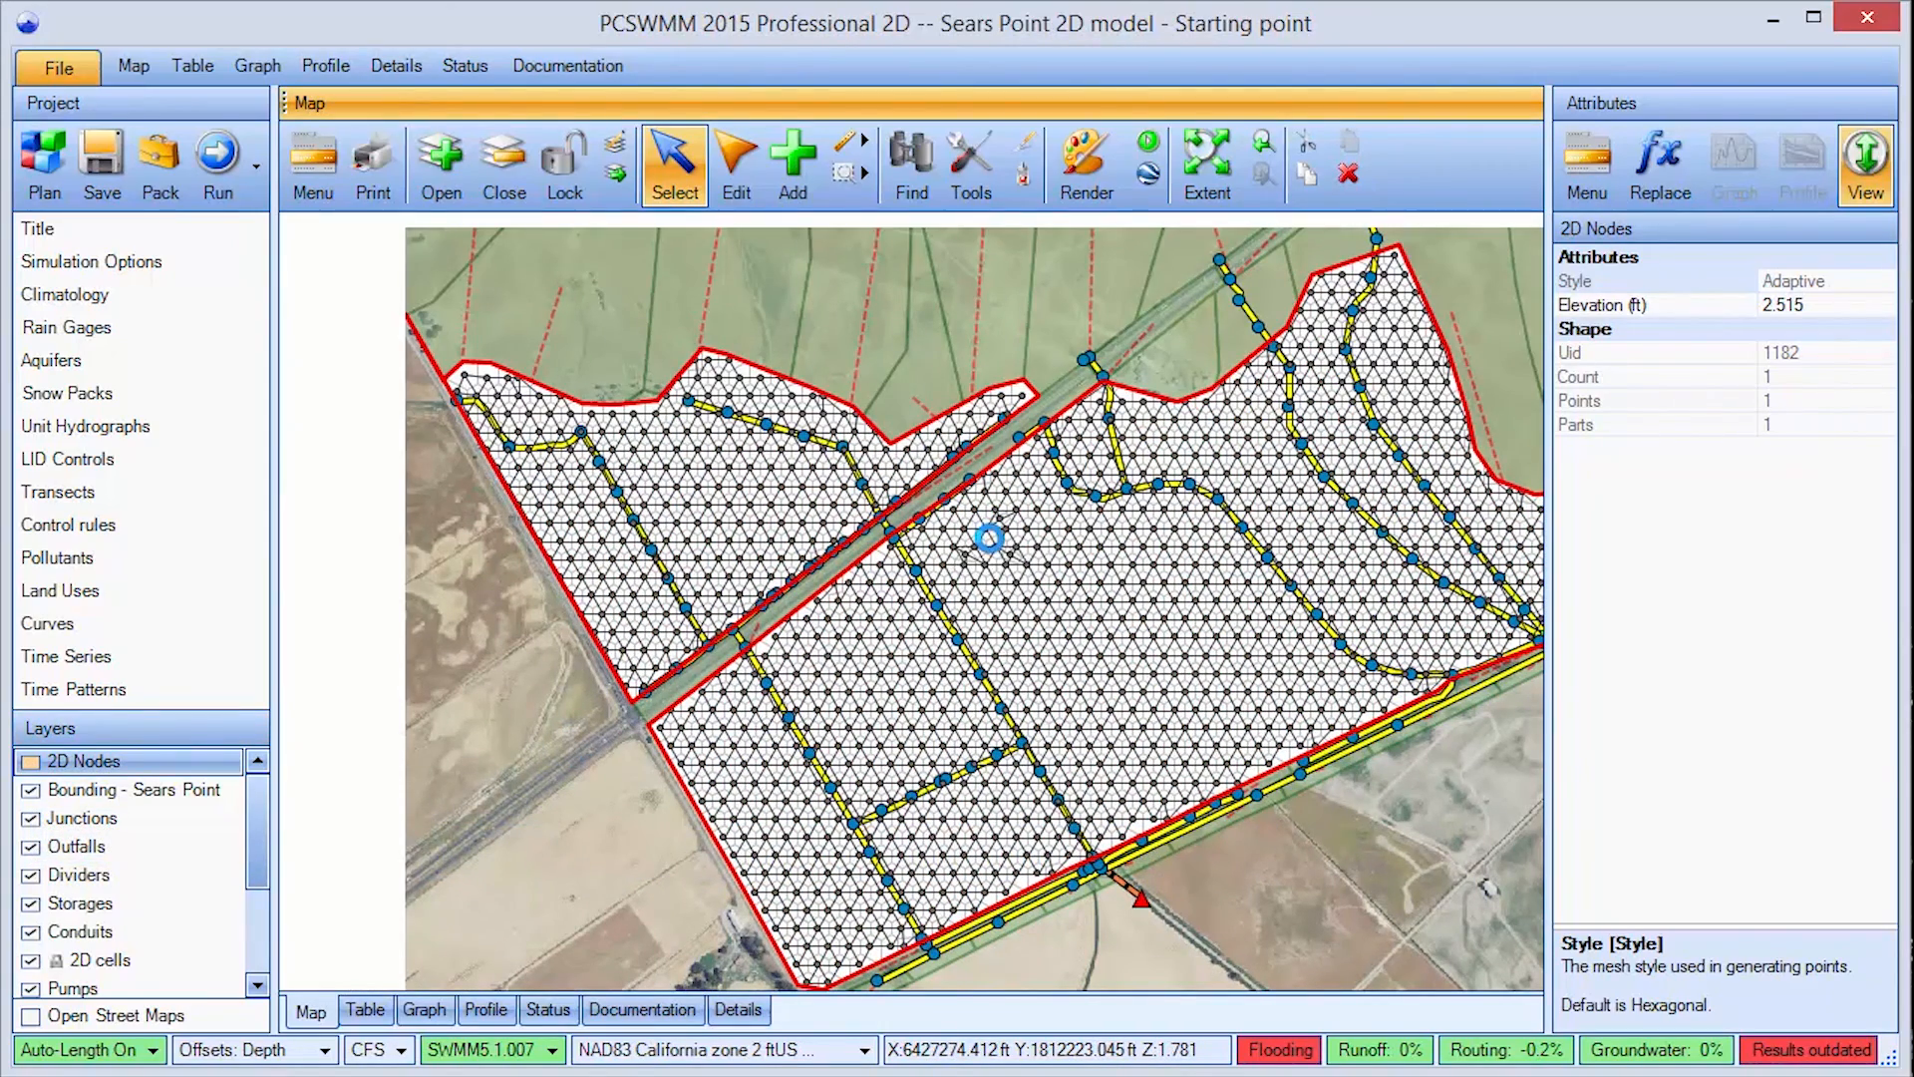
{"action": "scroll", "coordinate": [1000, 554], "scroll_direction": "up", "scroll_amount": 5}
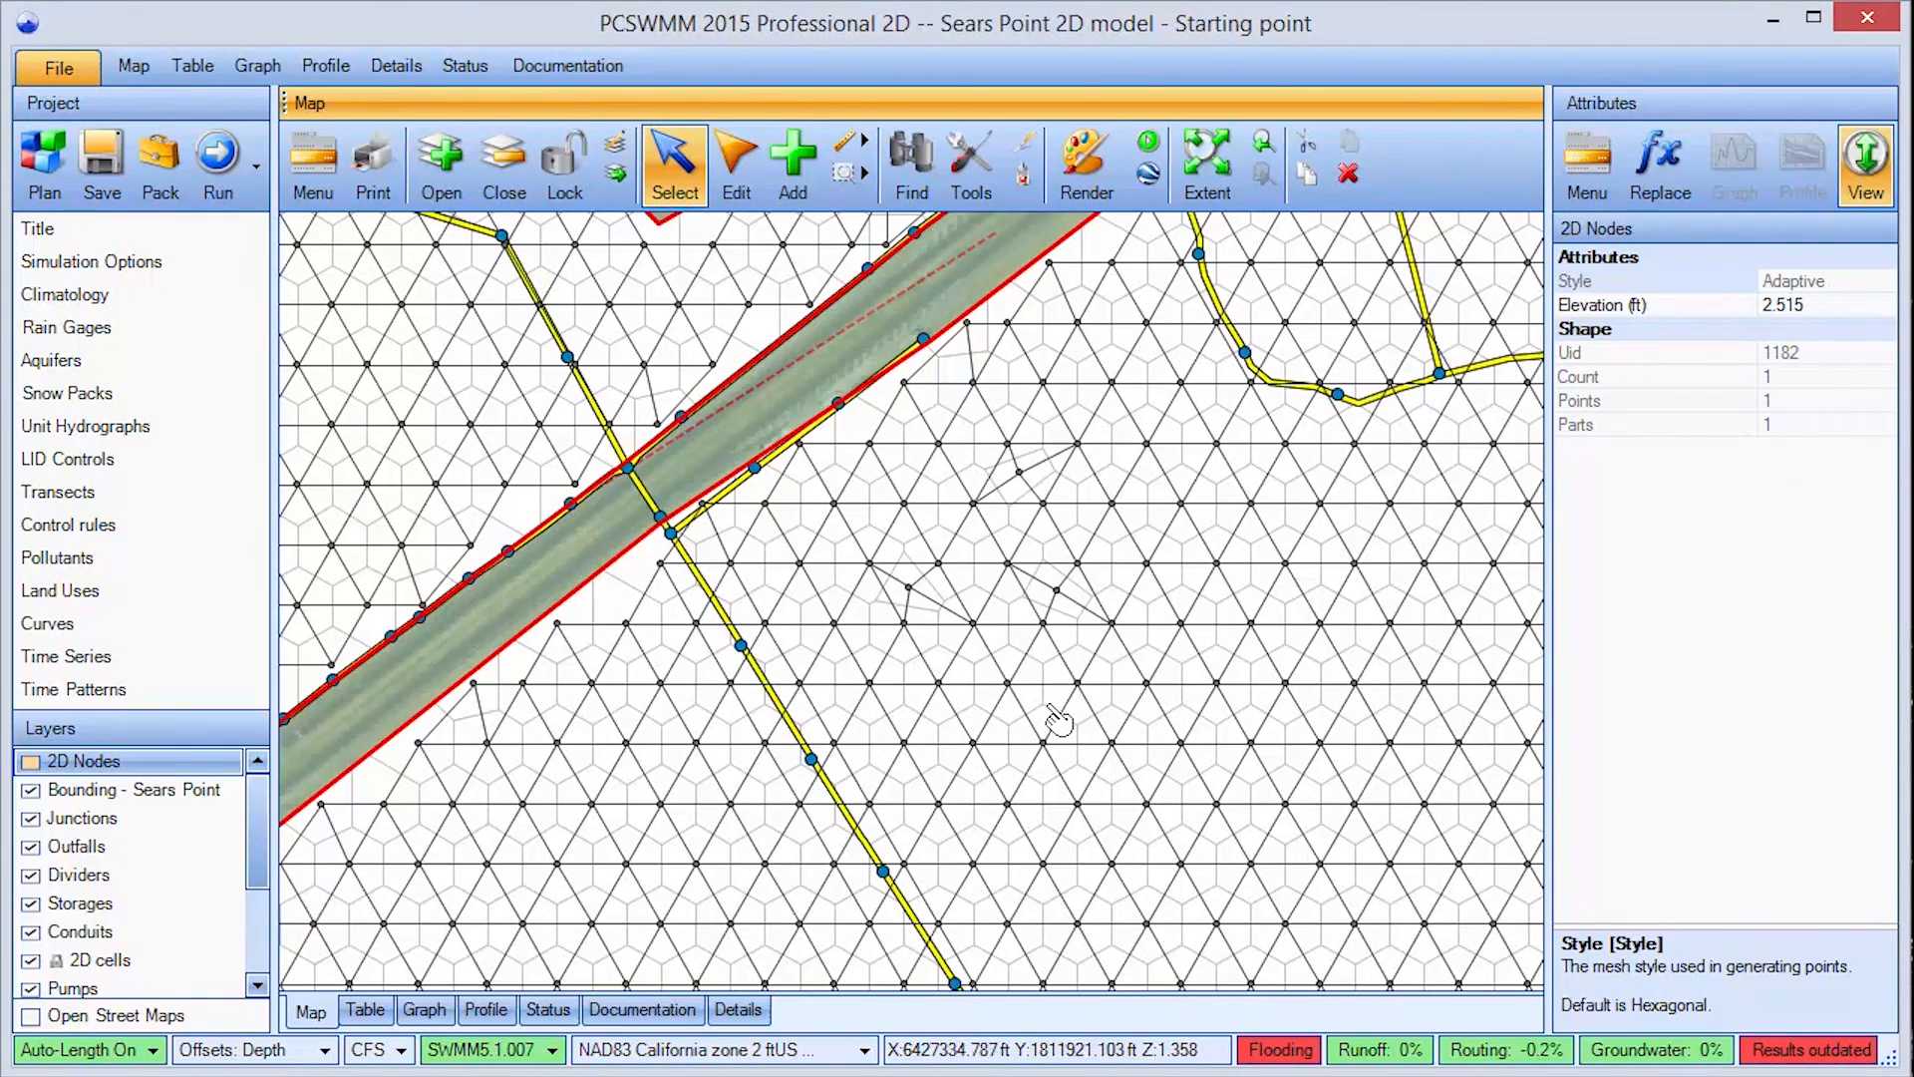
{"action": "left_click", "coordinate": [990, 720]}
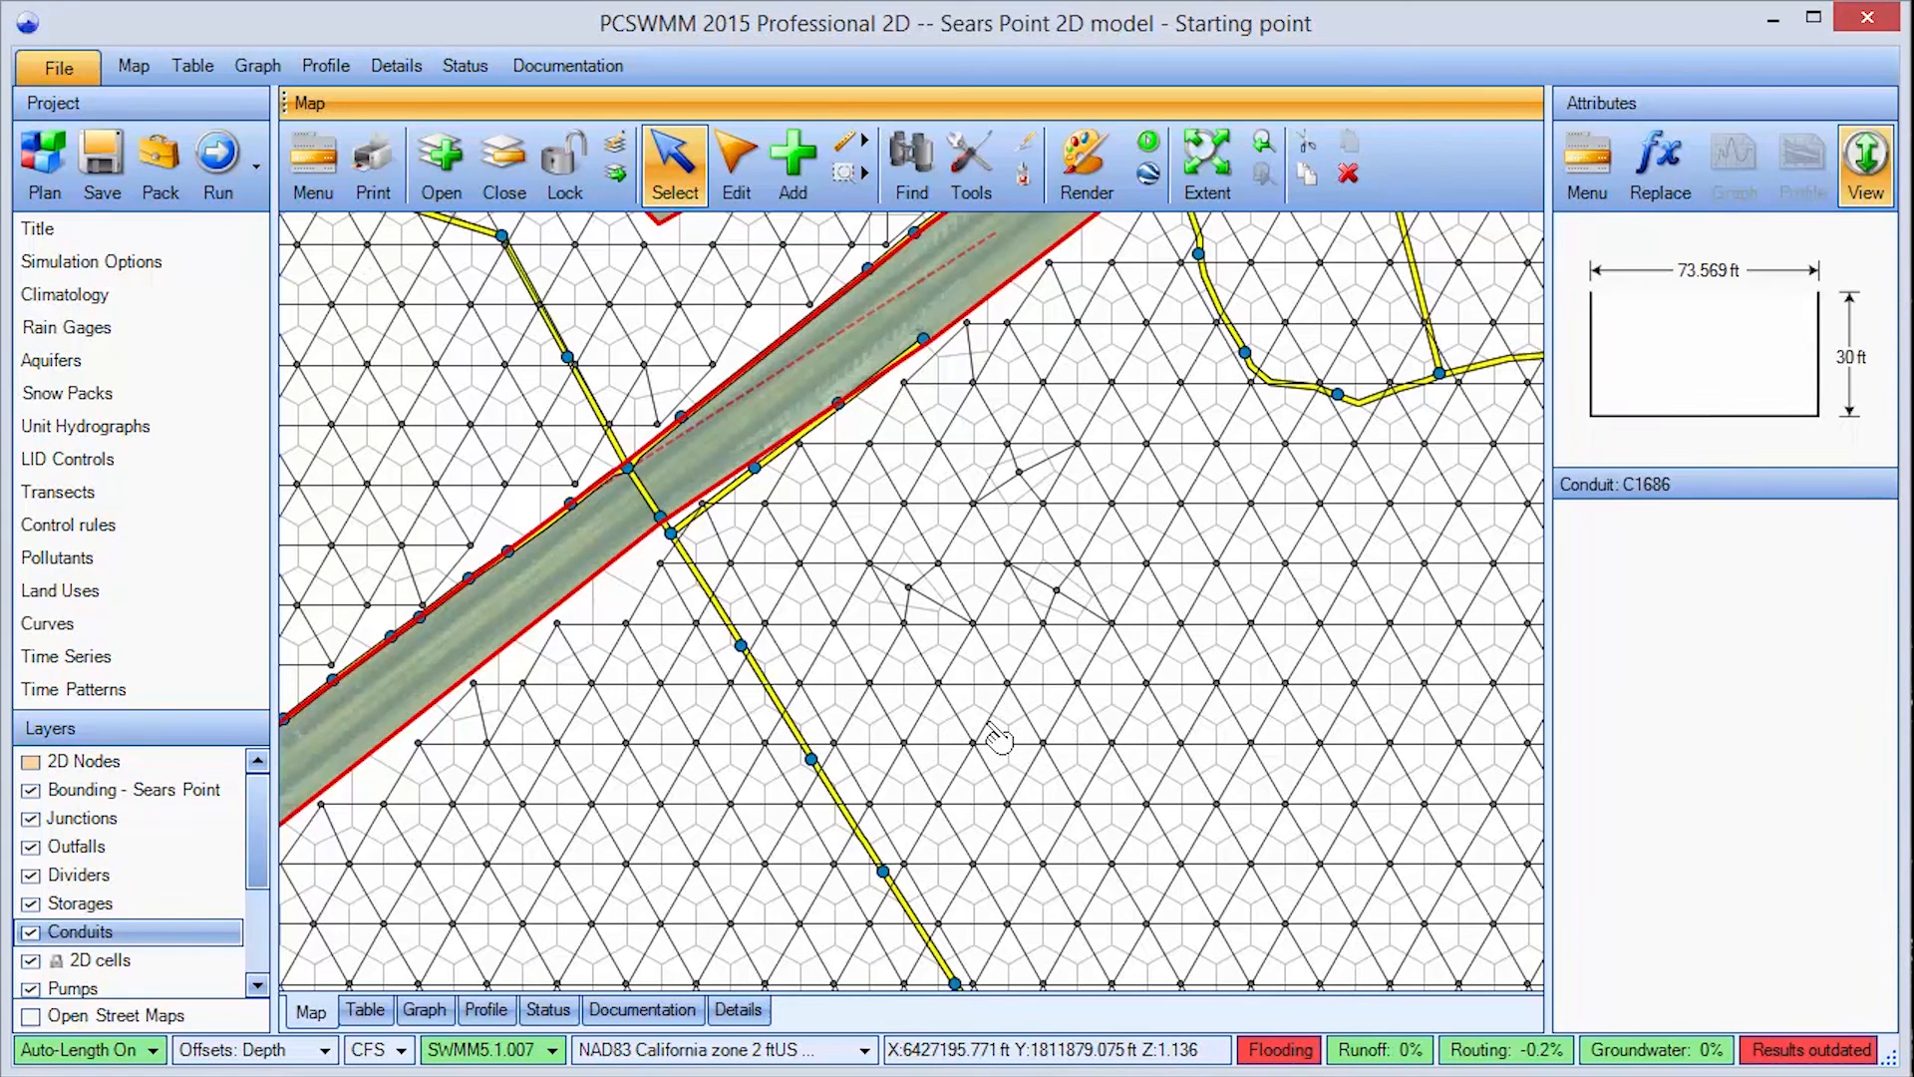
{"action": "left_click", "coordinate": [1010, 688]}
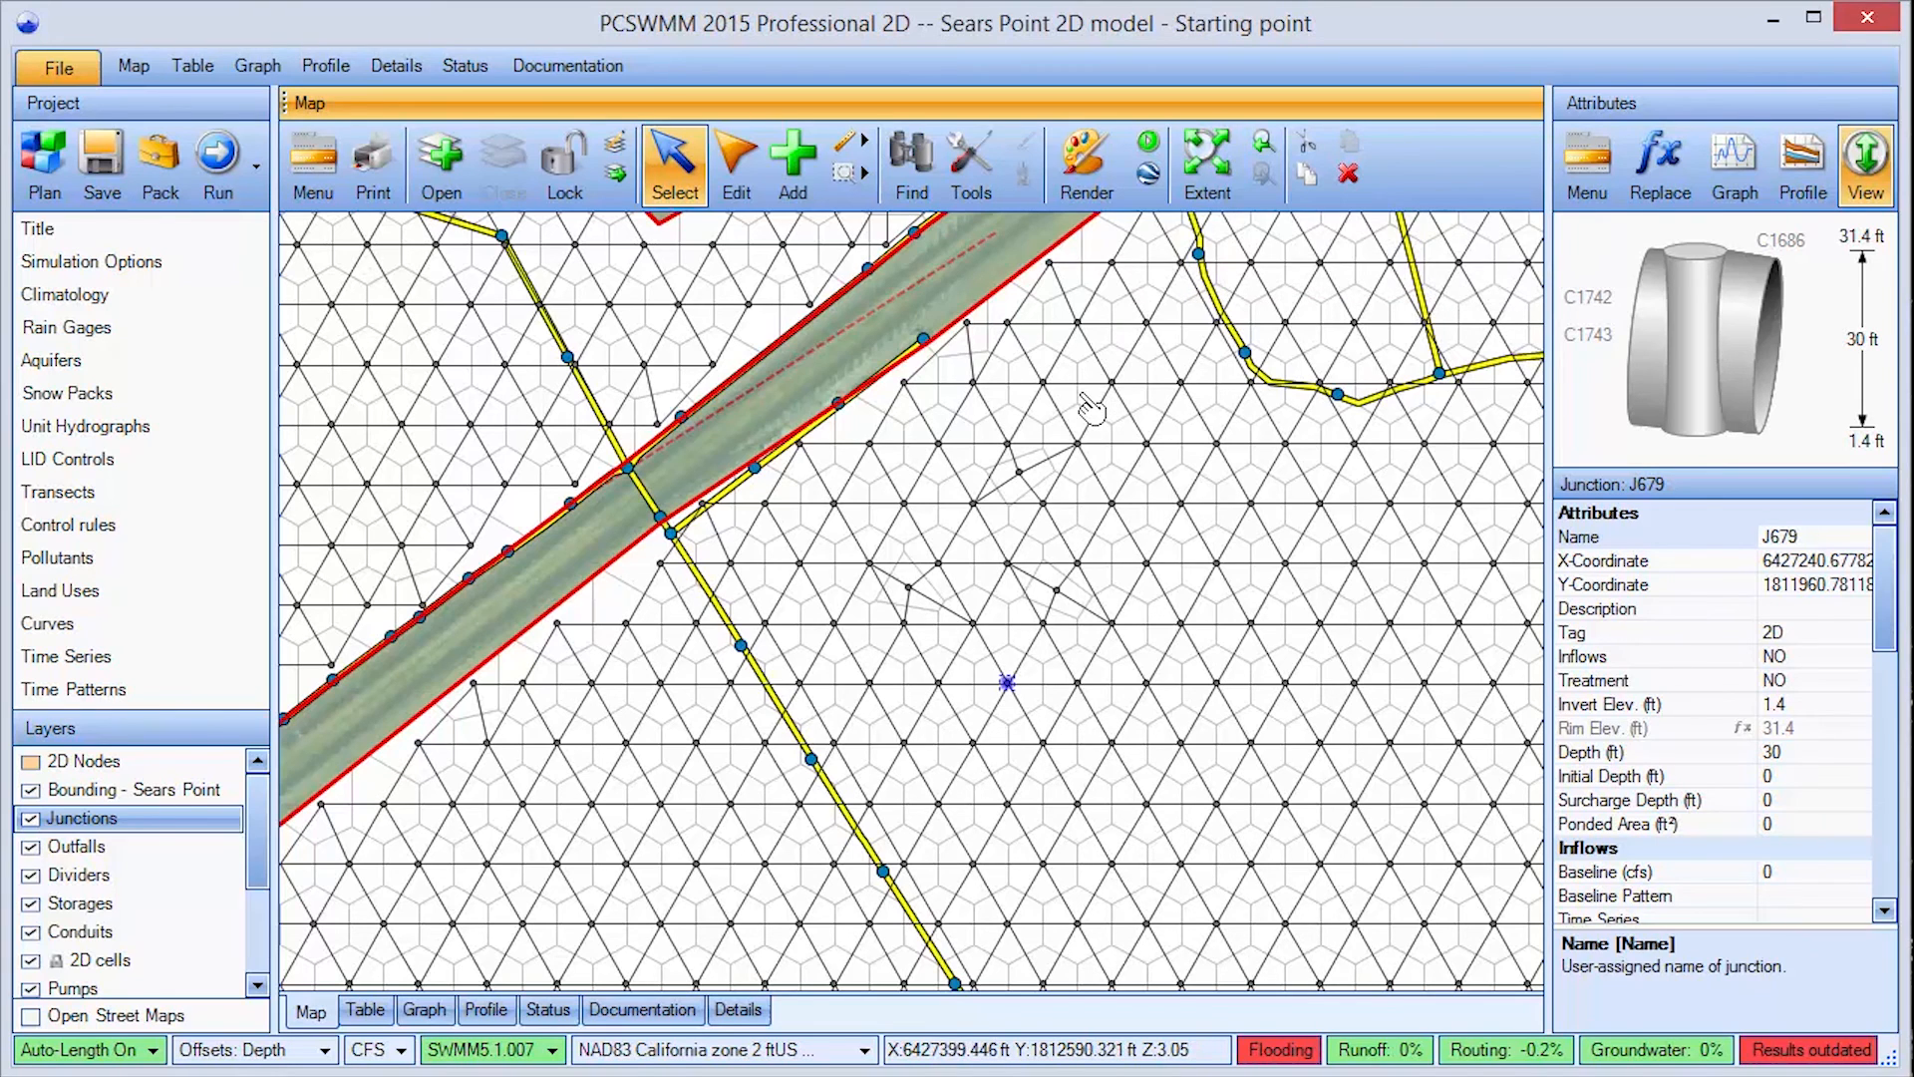
{"action": "left_click", "coordinate": [1193, 199]}
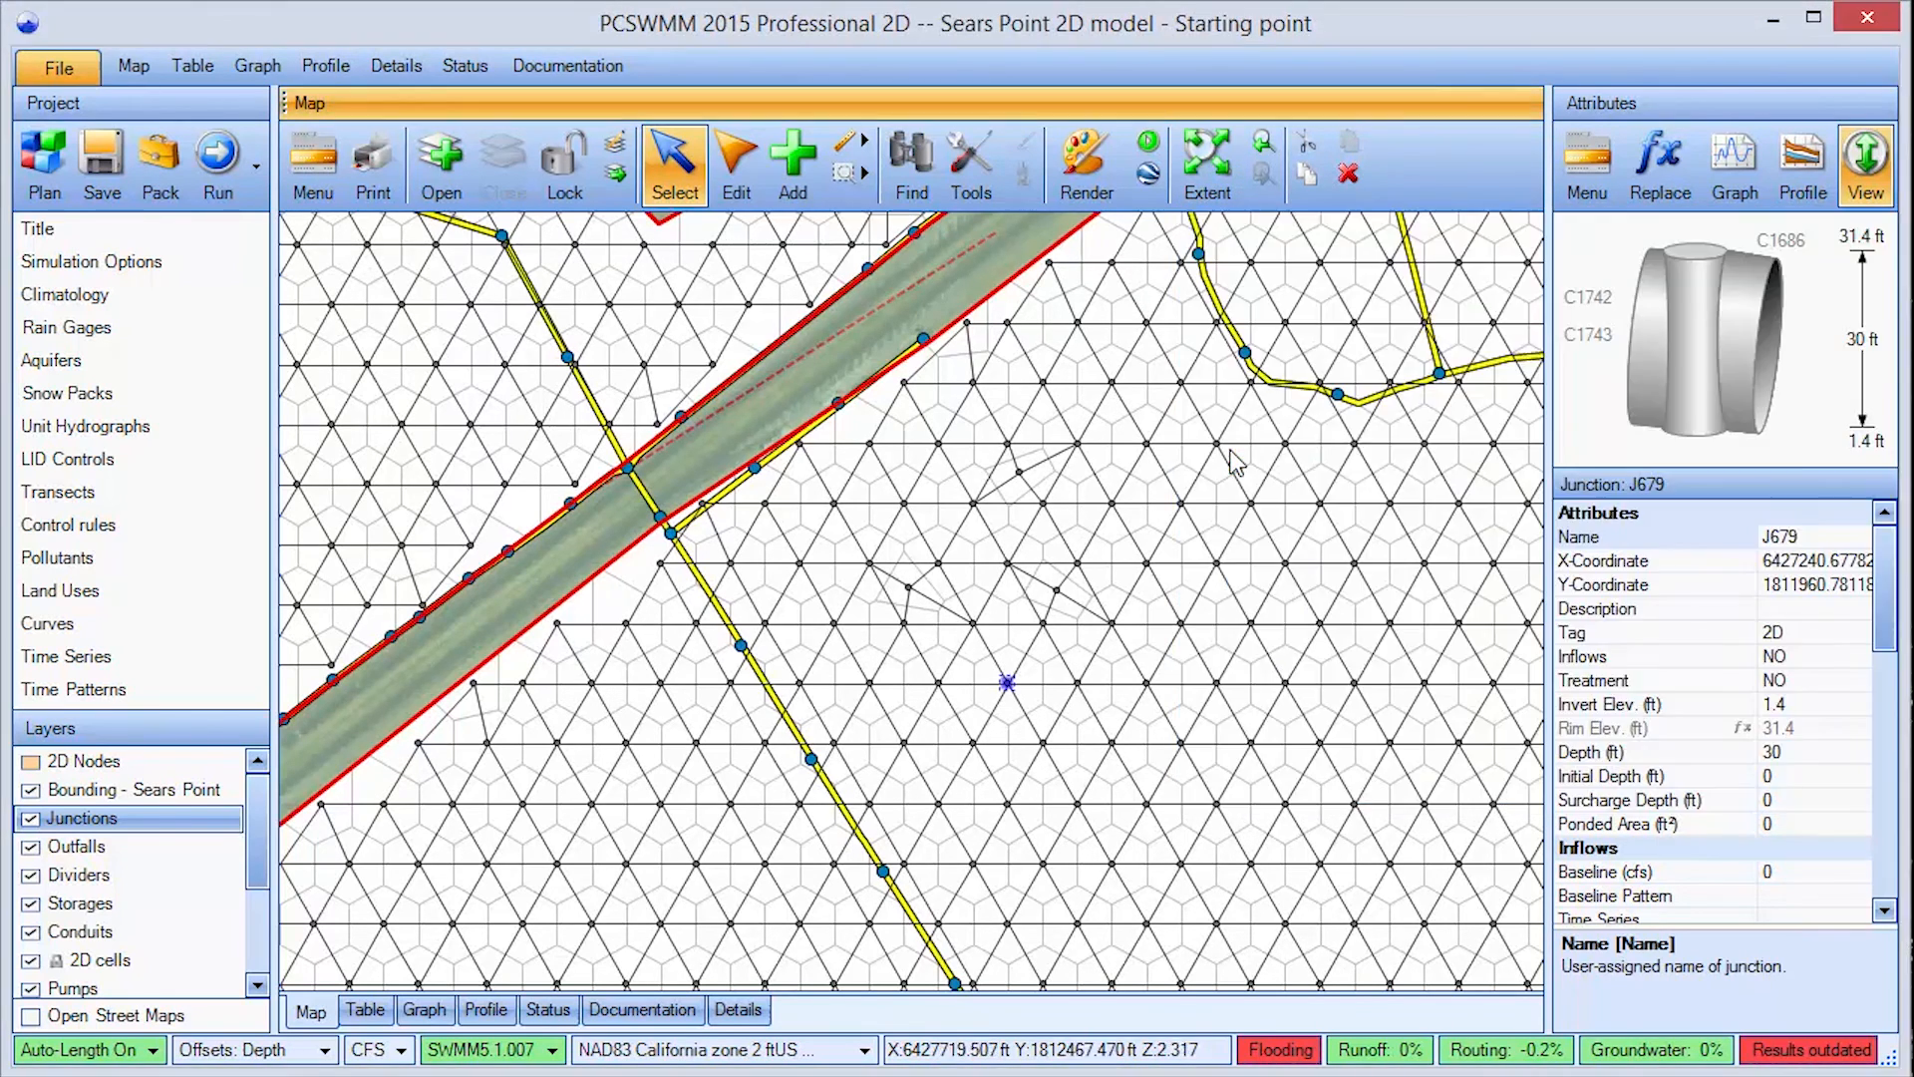
{"action": "left_click", "coordinate": [1229, 445]}
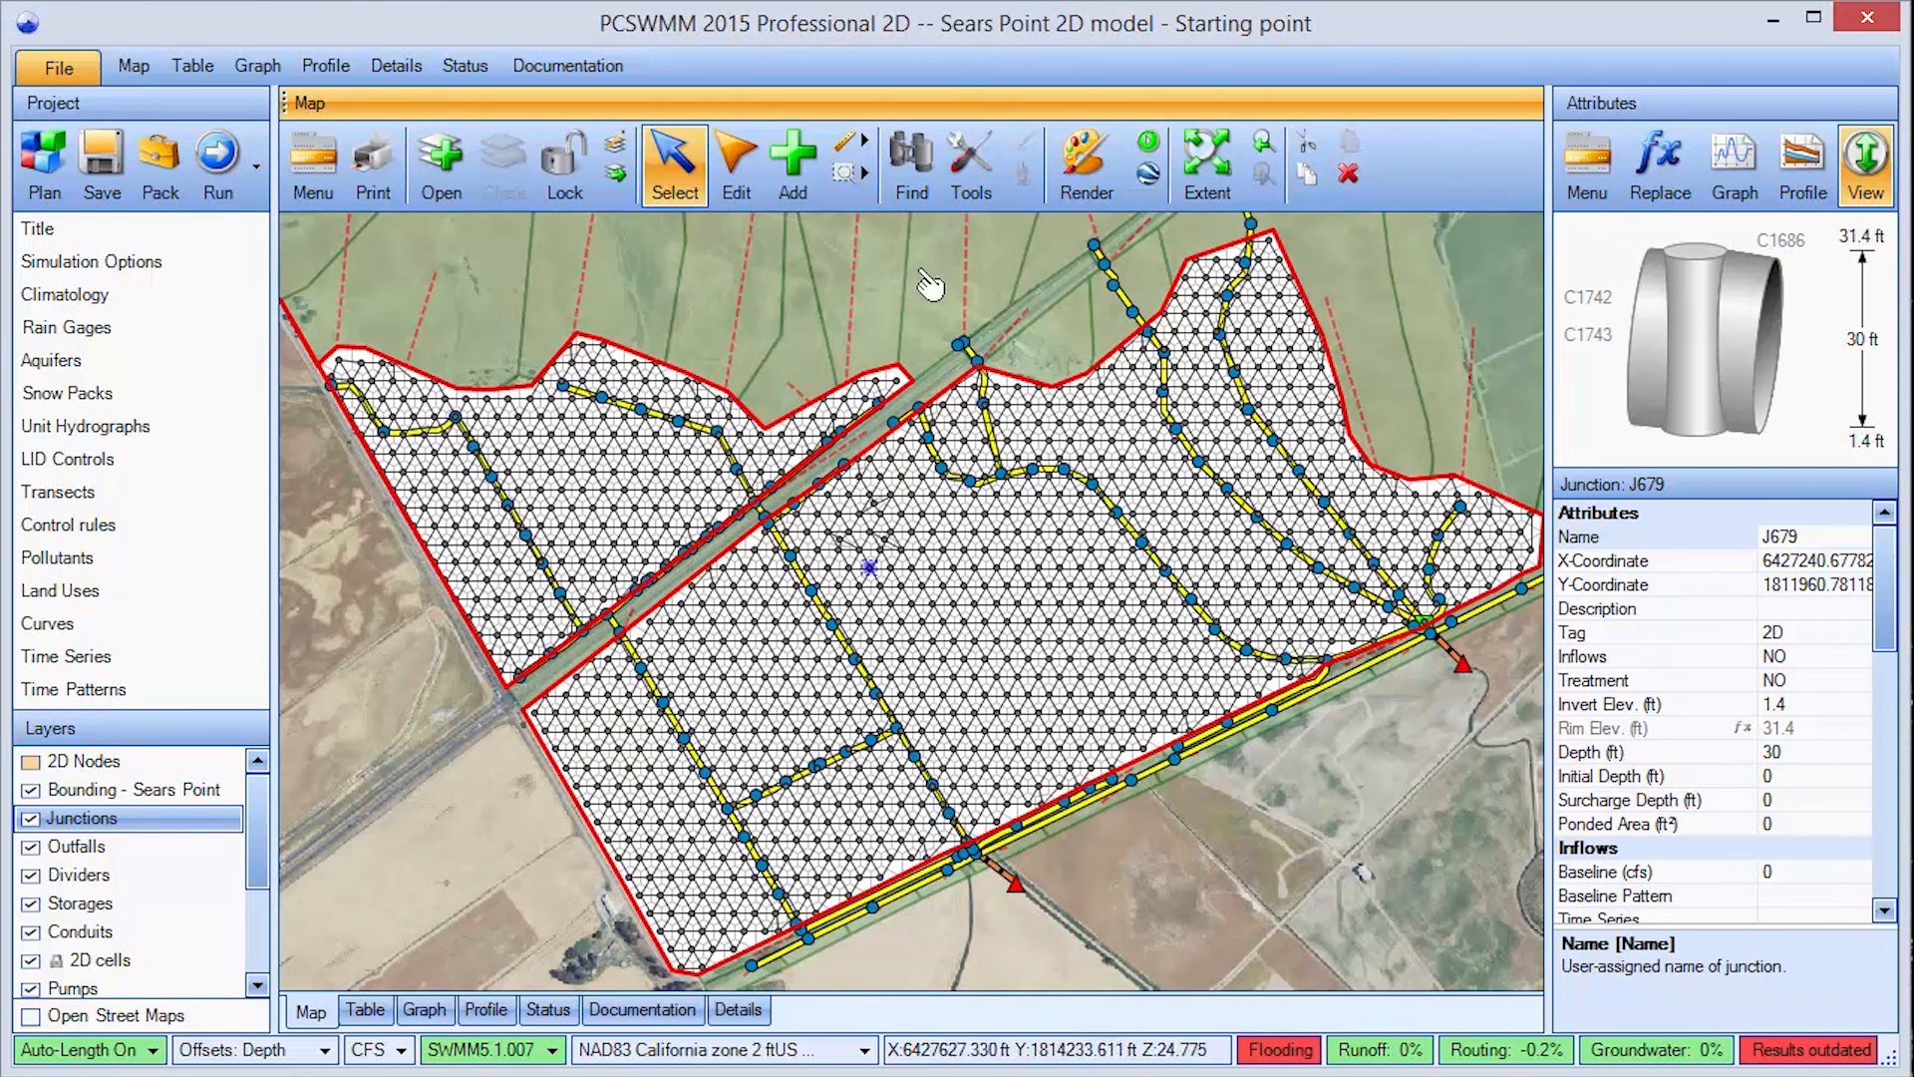
Query the Junctions layer for Tag = Connect2D to review the 1D nodes chosen for connection, and clear the selection.
{"action": "left_click", "coordinate": [906, 178]}
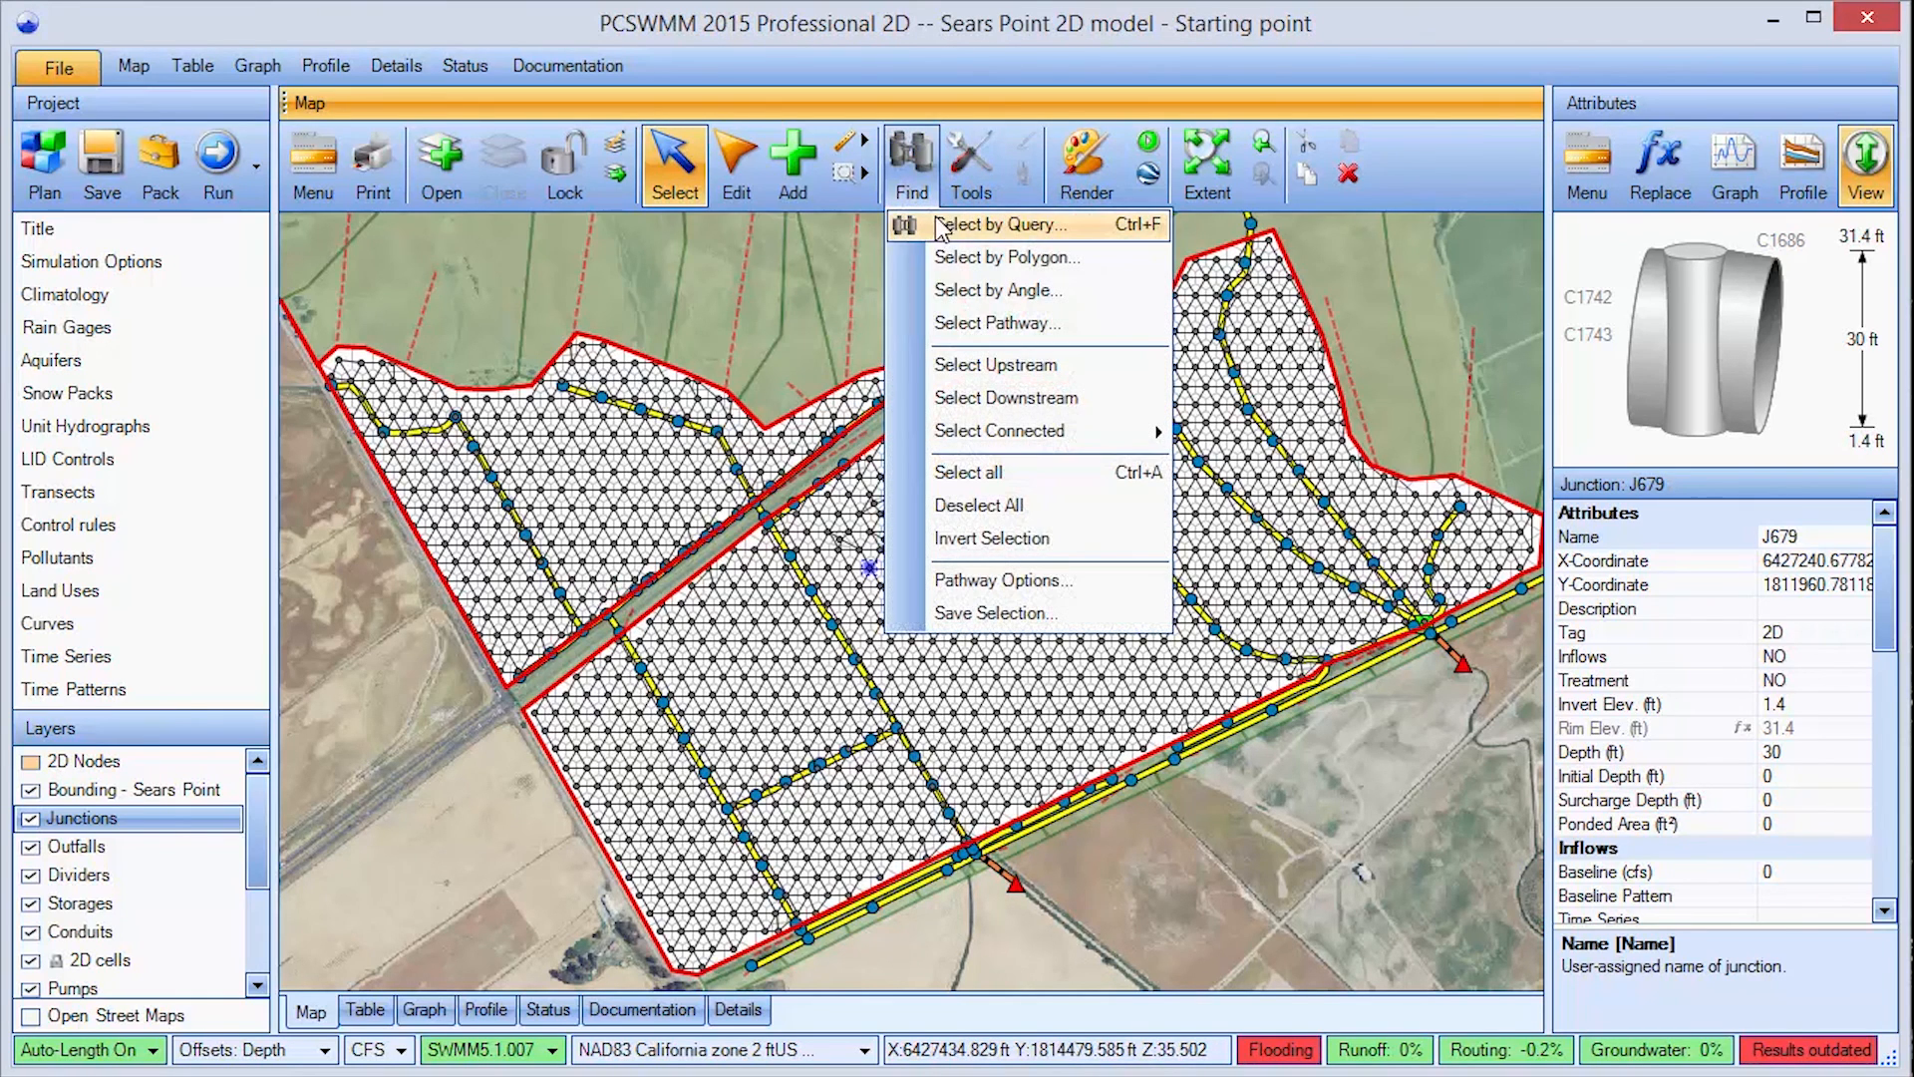
{"action": "left_click", "coordinate": [955, 228]}
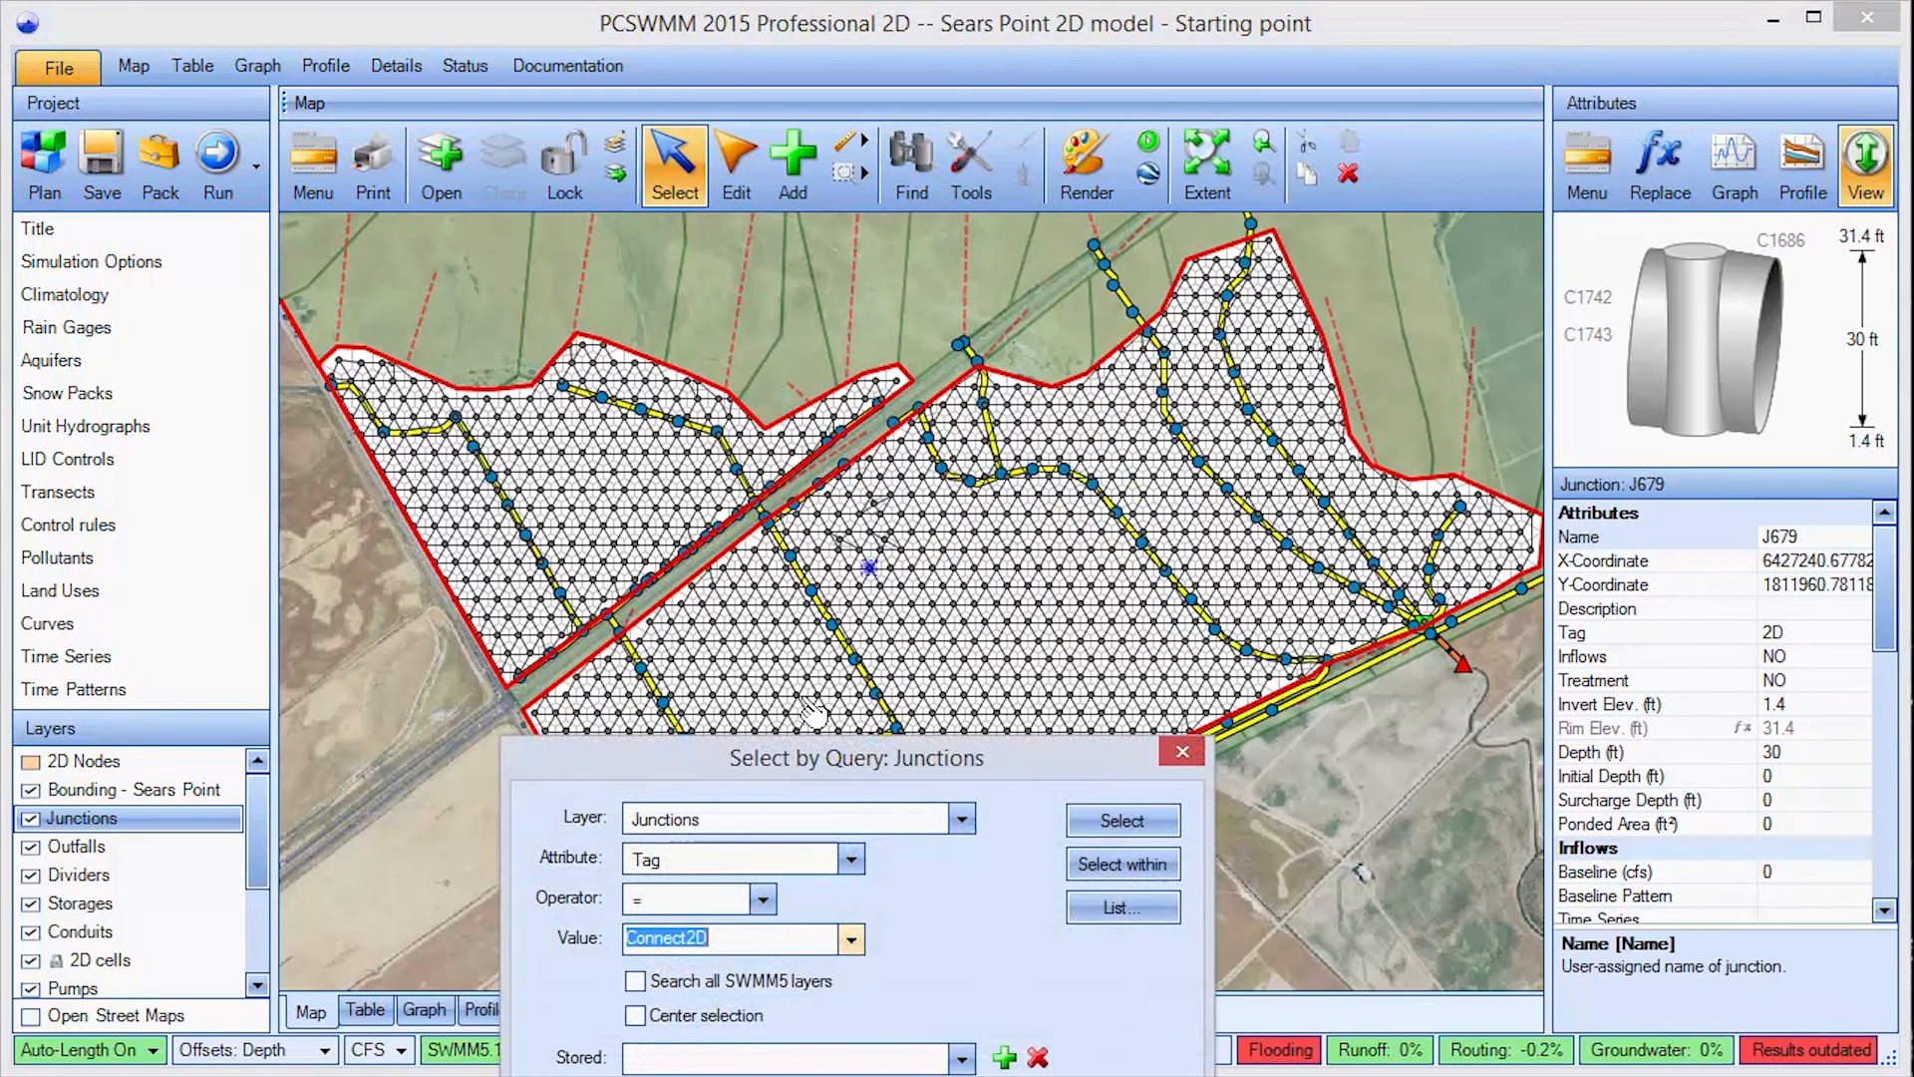
{"action": "left_click_drag", "start_coordinate": [828, 768], "coordinate": [893, 284]}
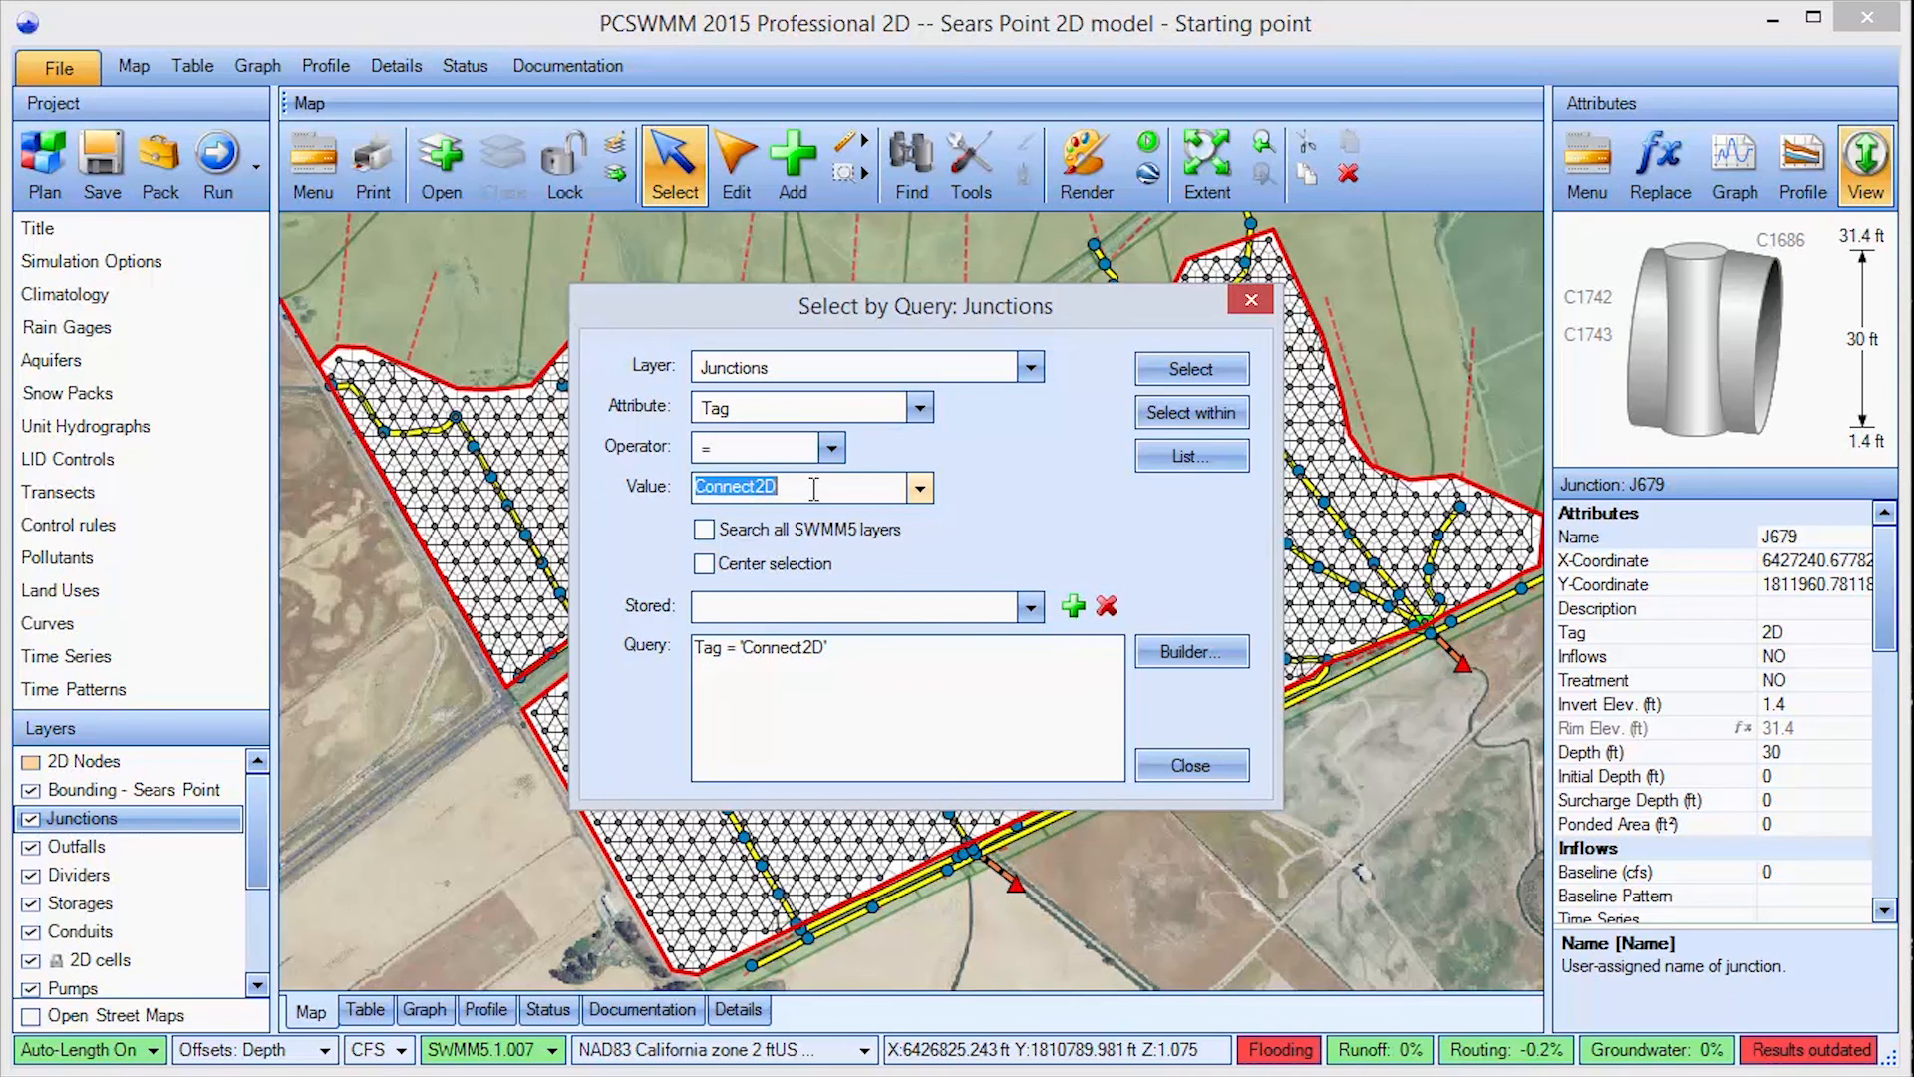
{"action": "left_click", "coordinate": [1202, 370]}
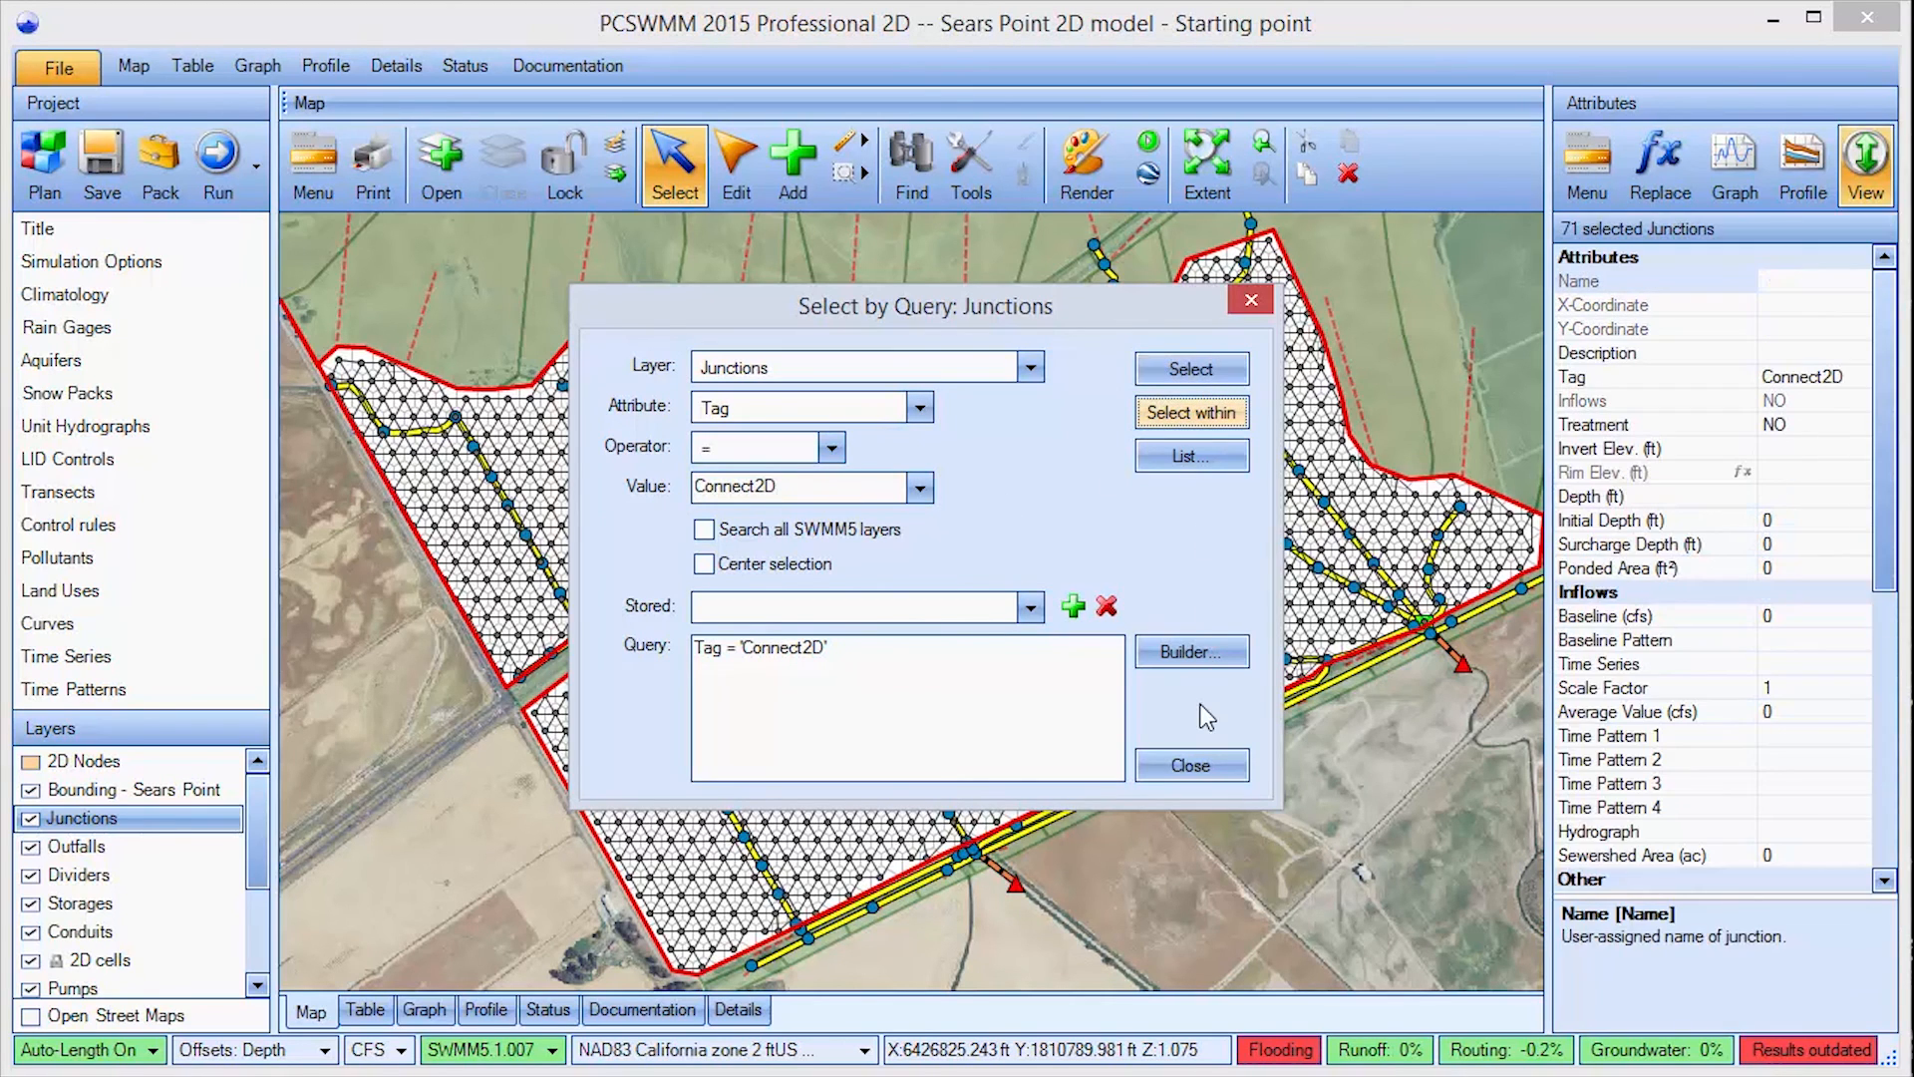
{"action": "left_click", "coordinate": [1188, 762]}
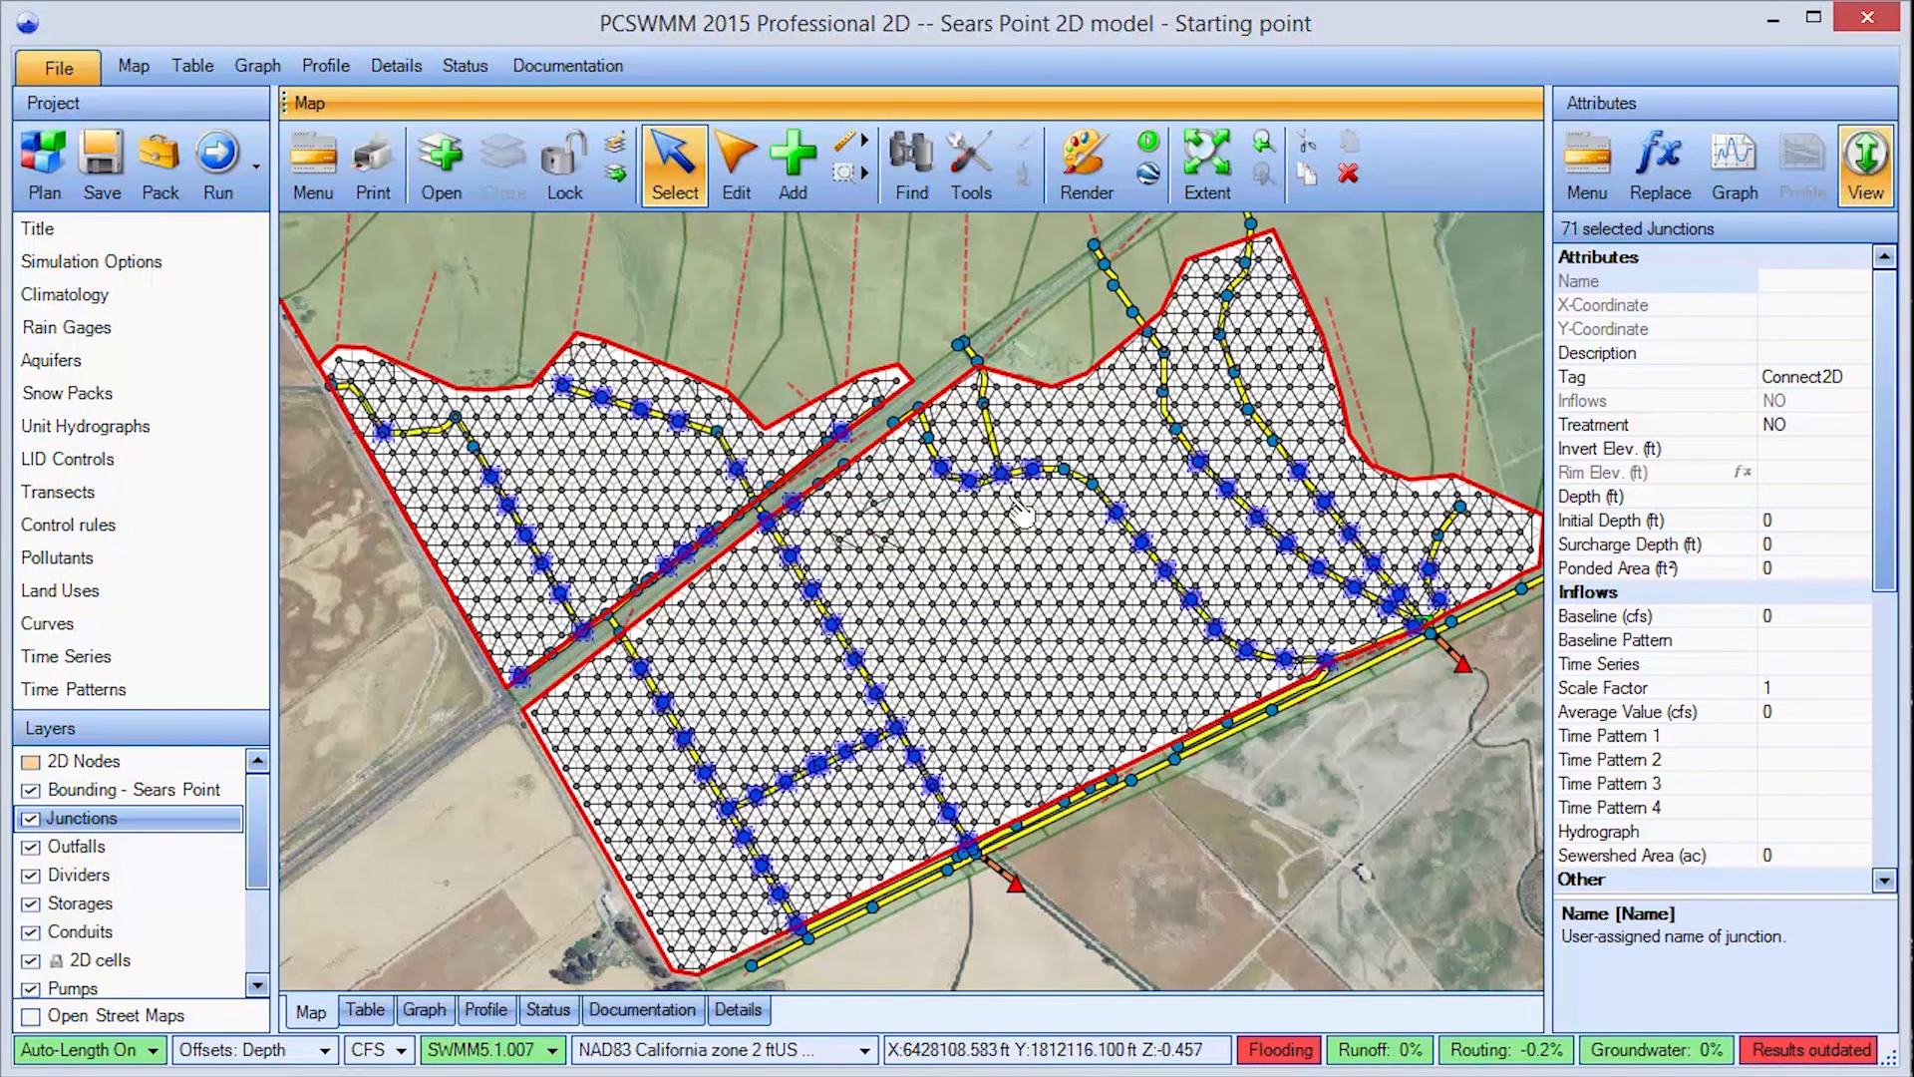
{"action": "left_click", "coordinate": [489, 813]}
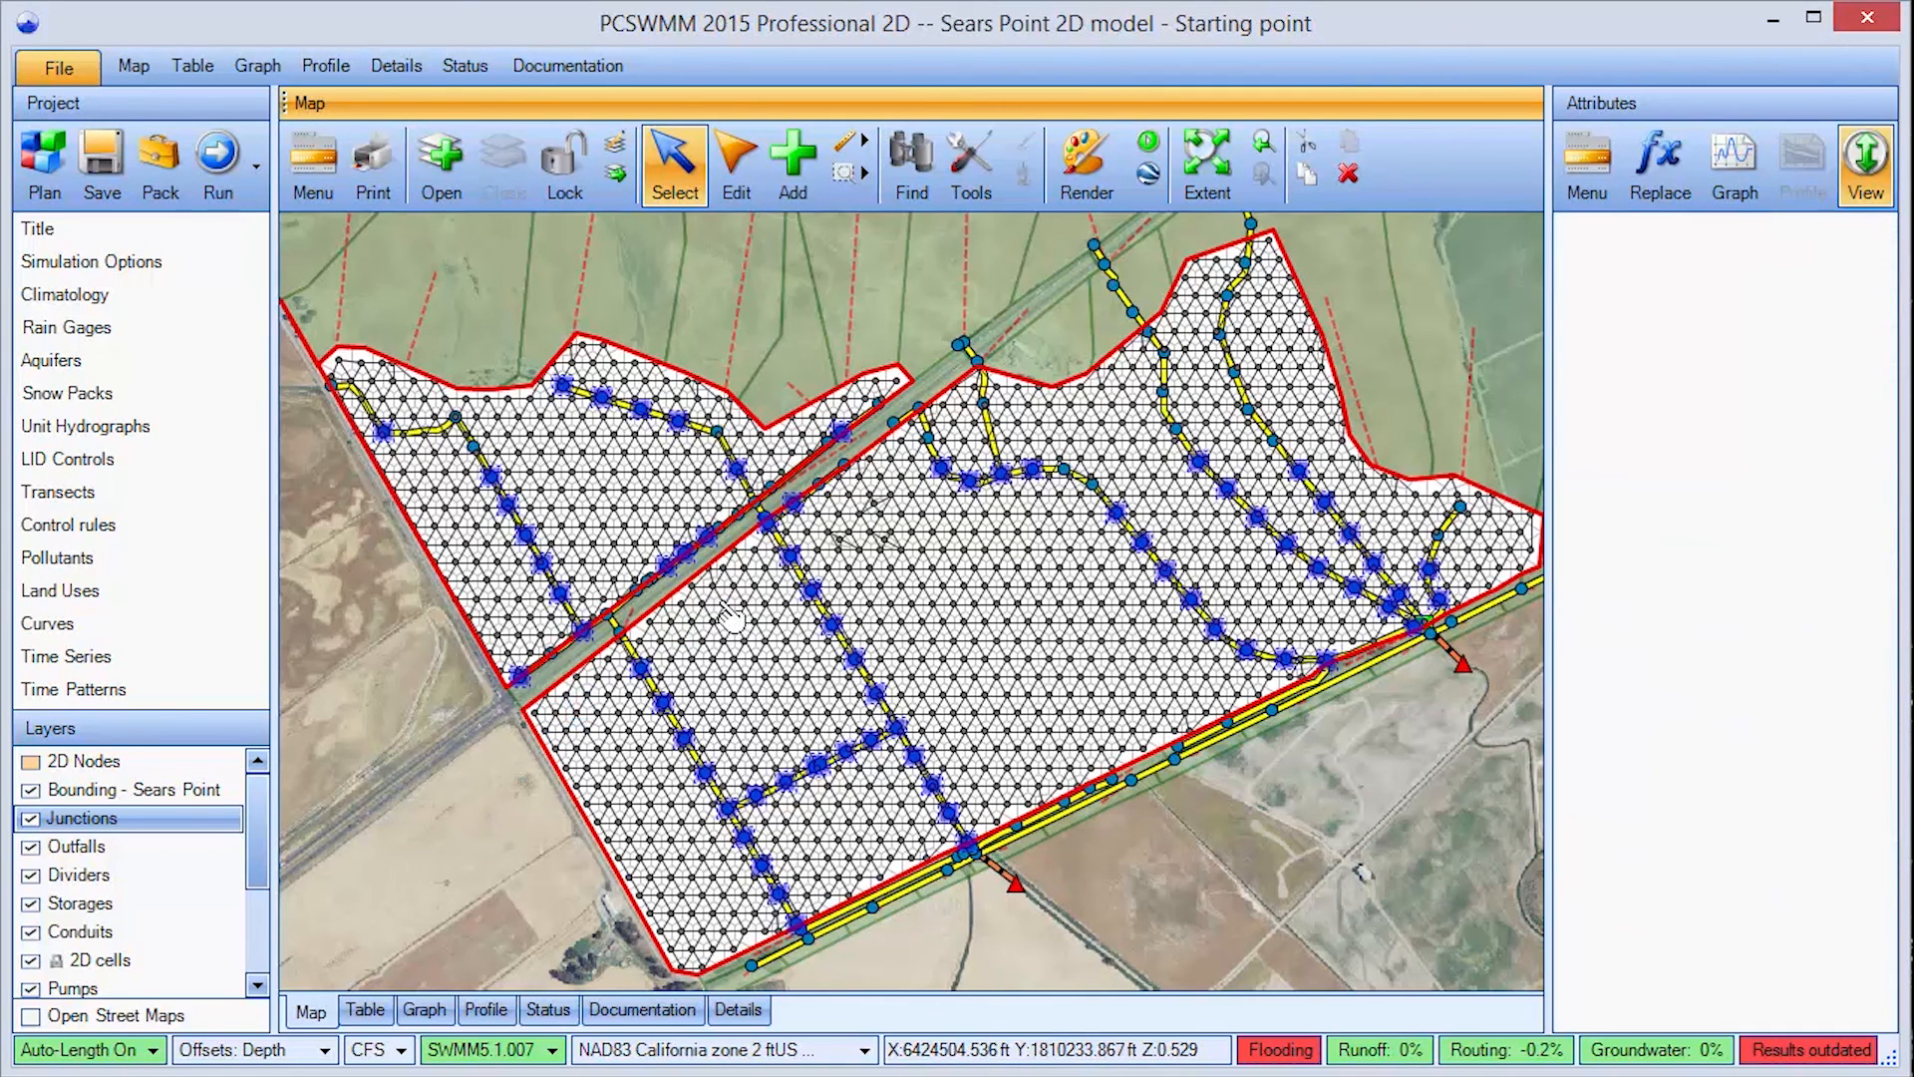
Connect the 1D network to the 2D mesh using the option to connect to 1D nodes directly, and dismiss the report.
{"action": "left_click", "coordinate": [972, 169]}
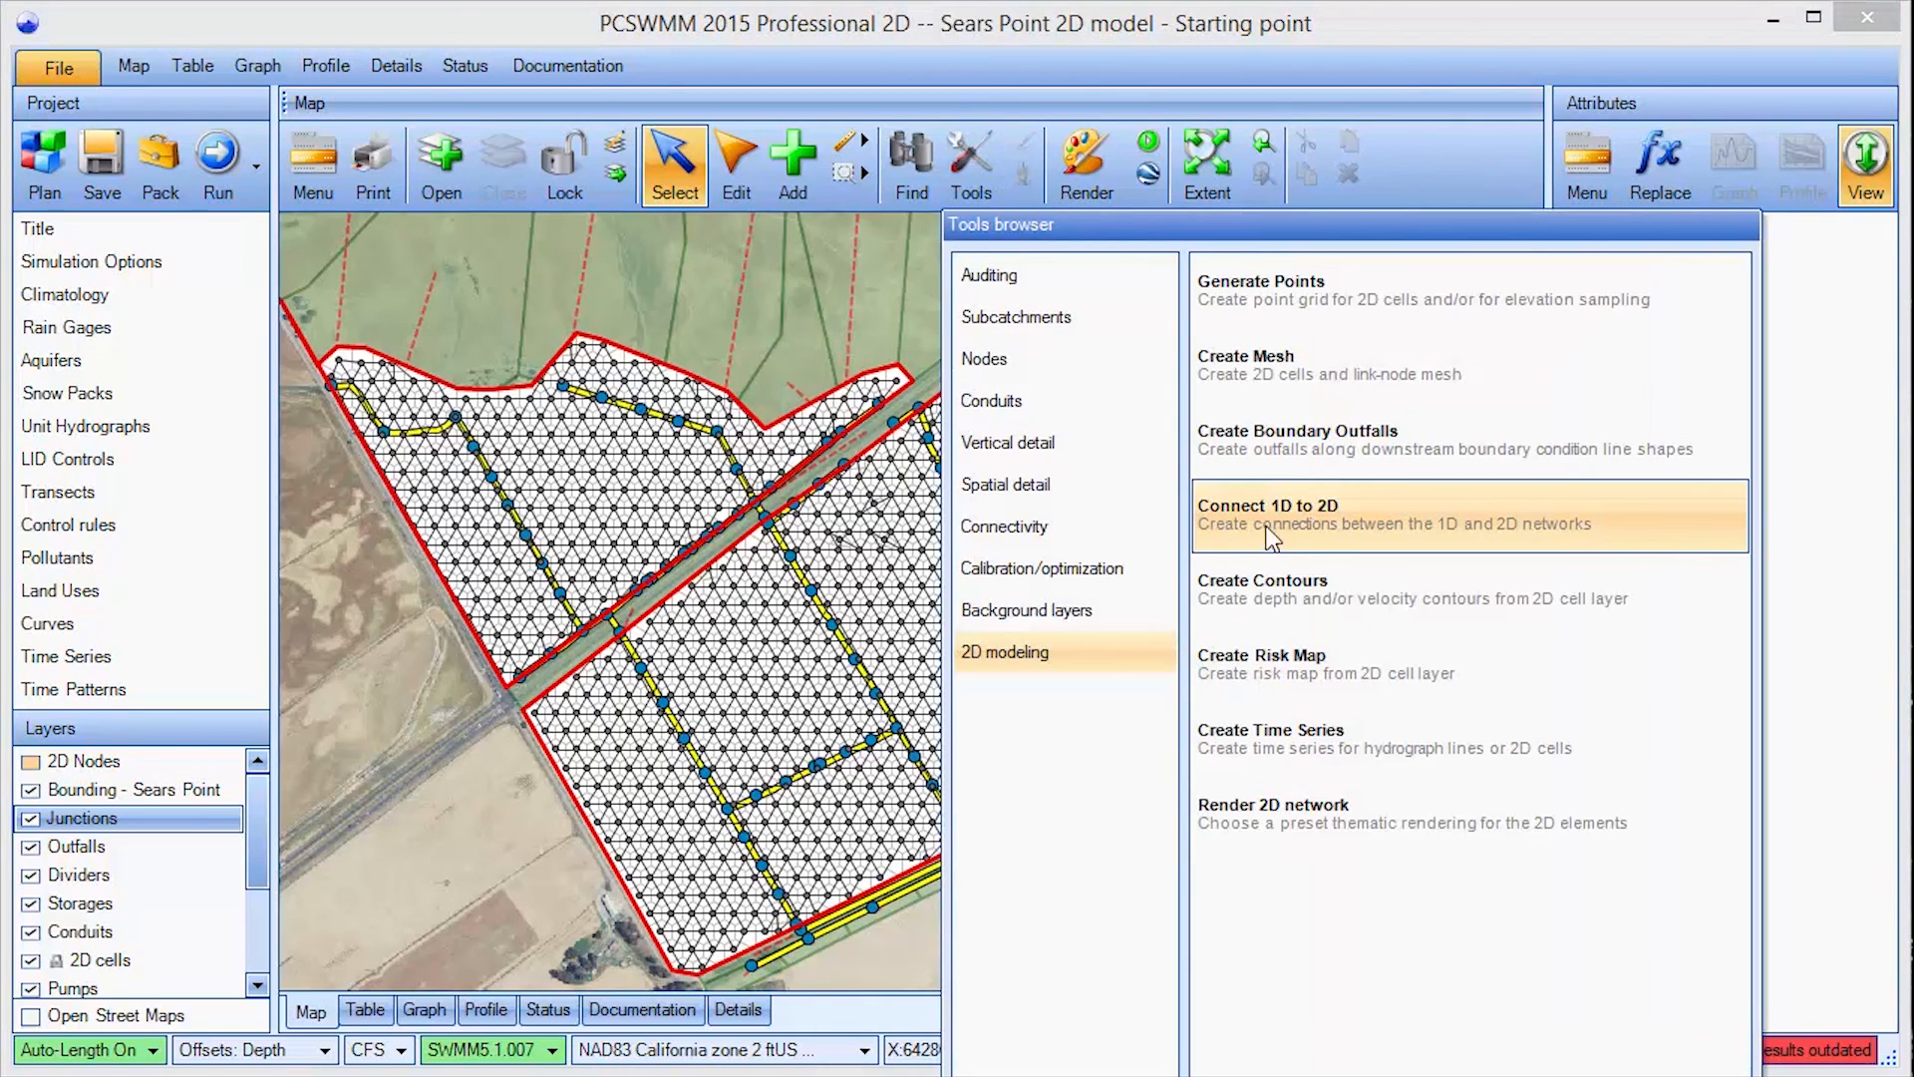
{"action": "left_click", "coordinate": [1308, 525]}
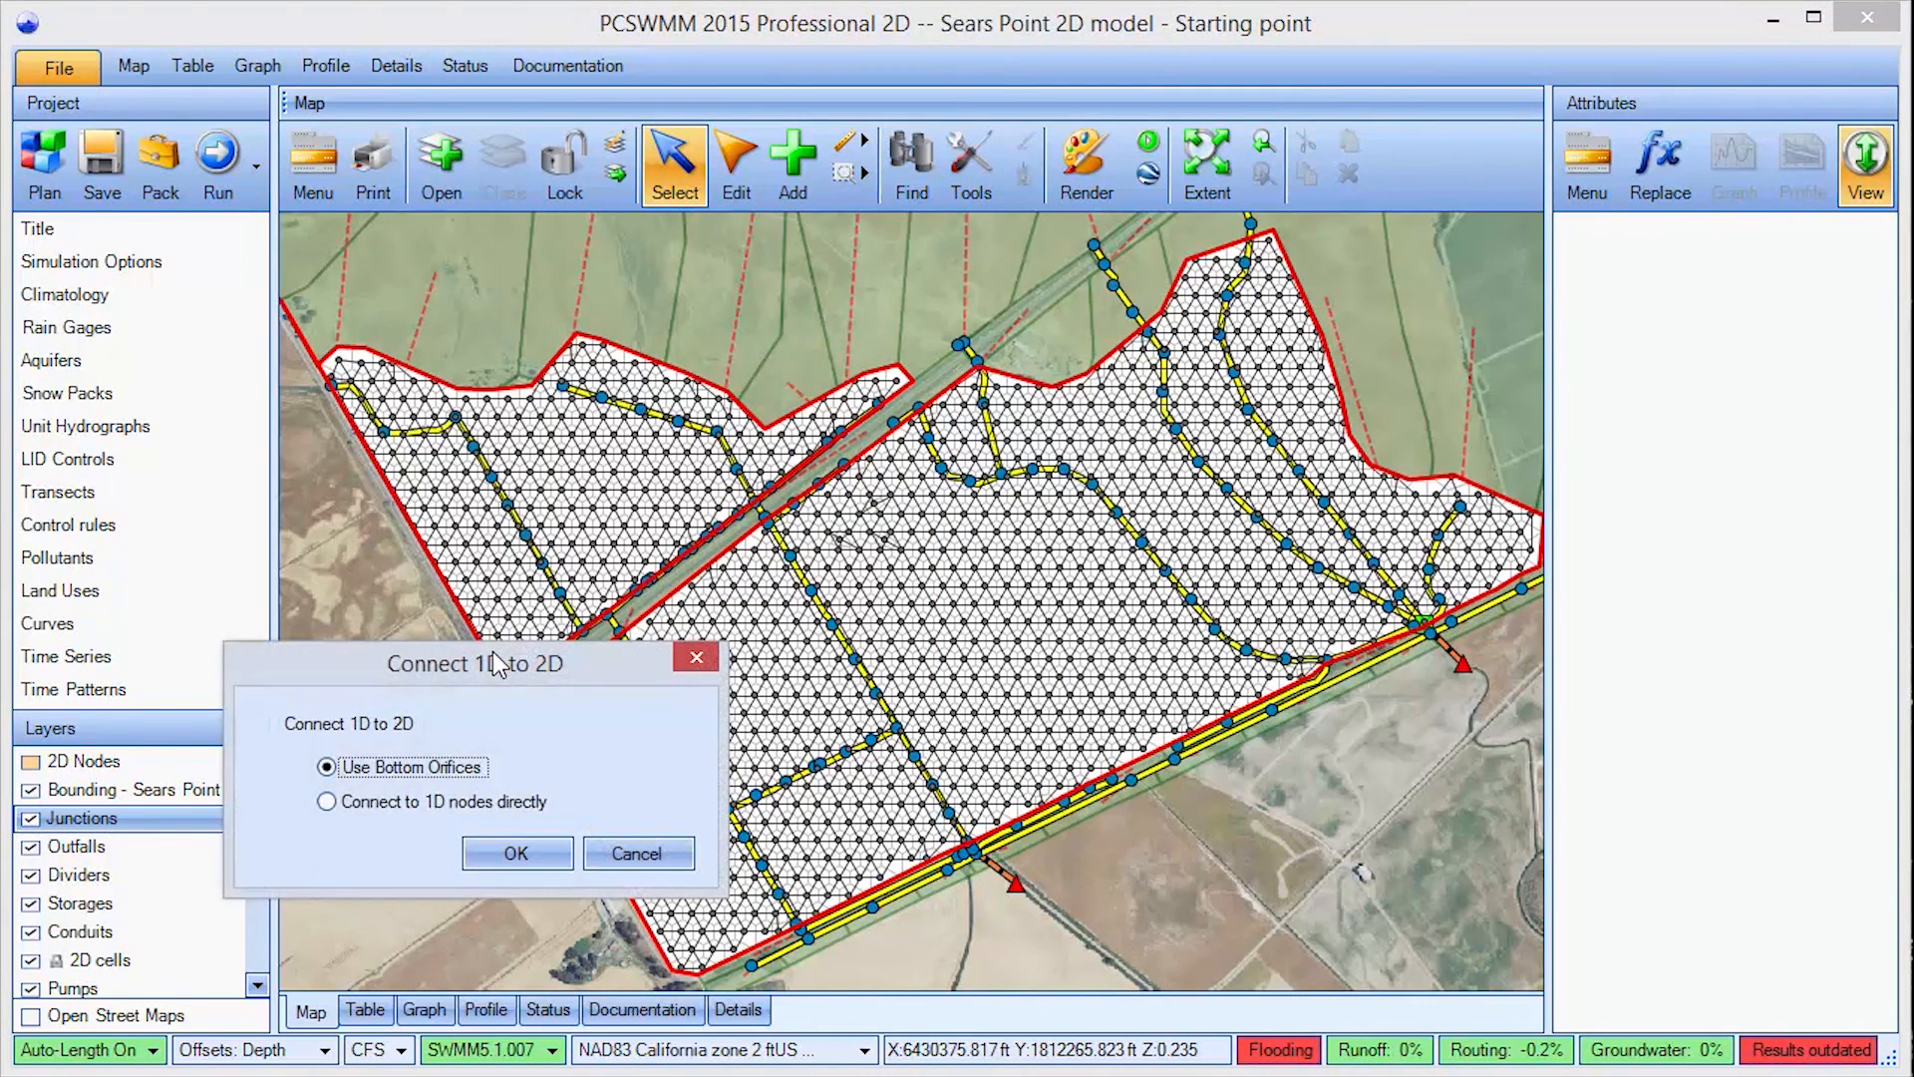
{"action": "left_click_drag", "start_coordinate": [661, 531], "coordinate": [887, 285]}
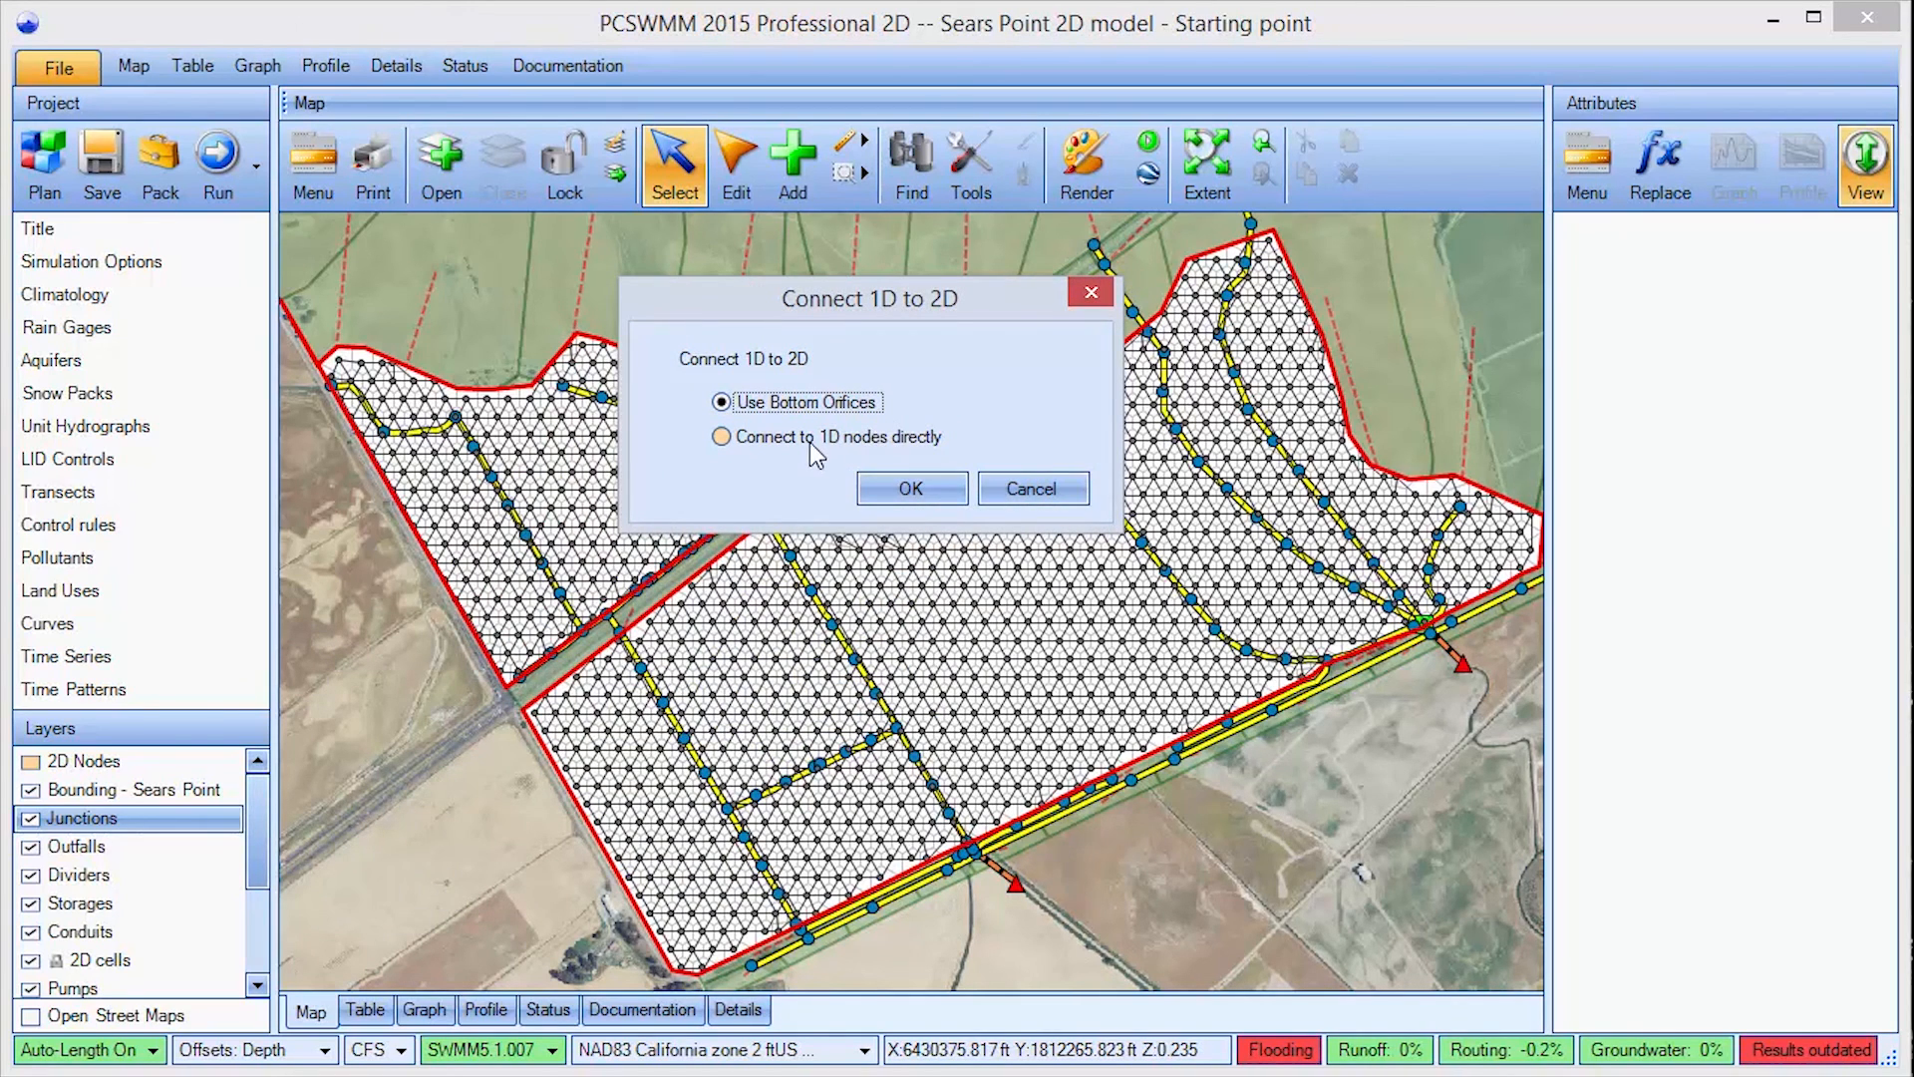
{"action": "left_click", "coordinate": [863, 440]}
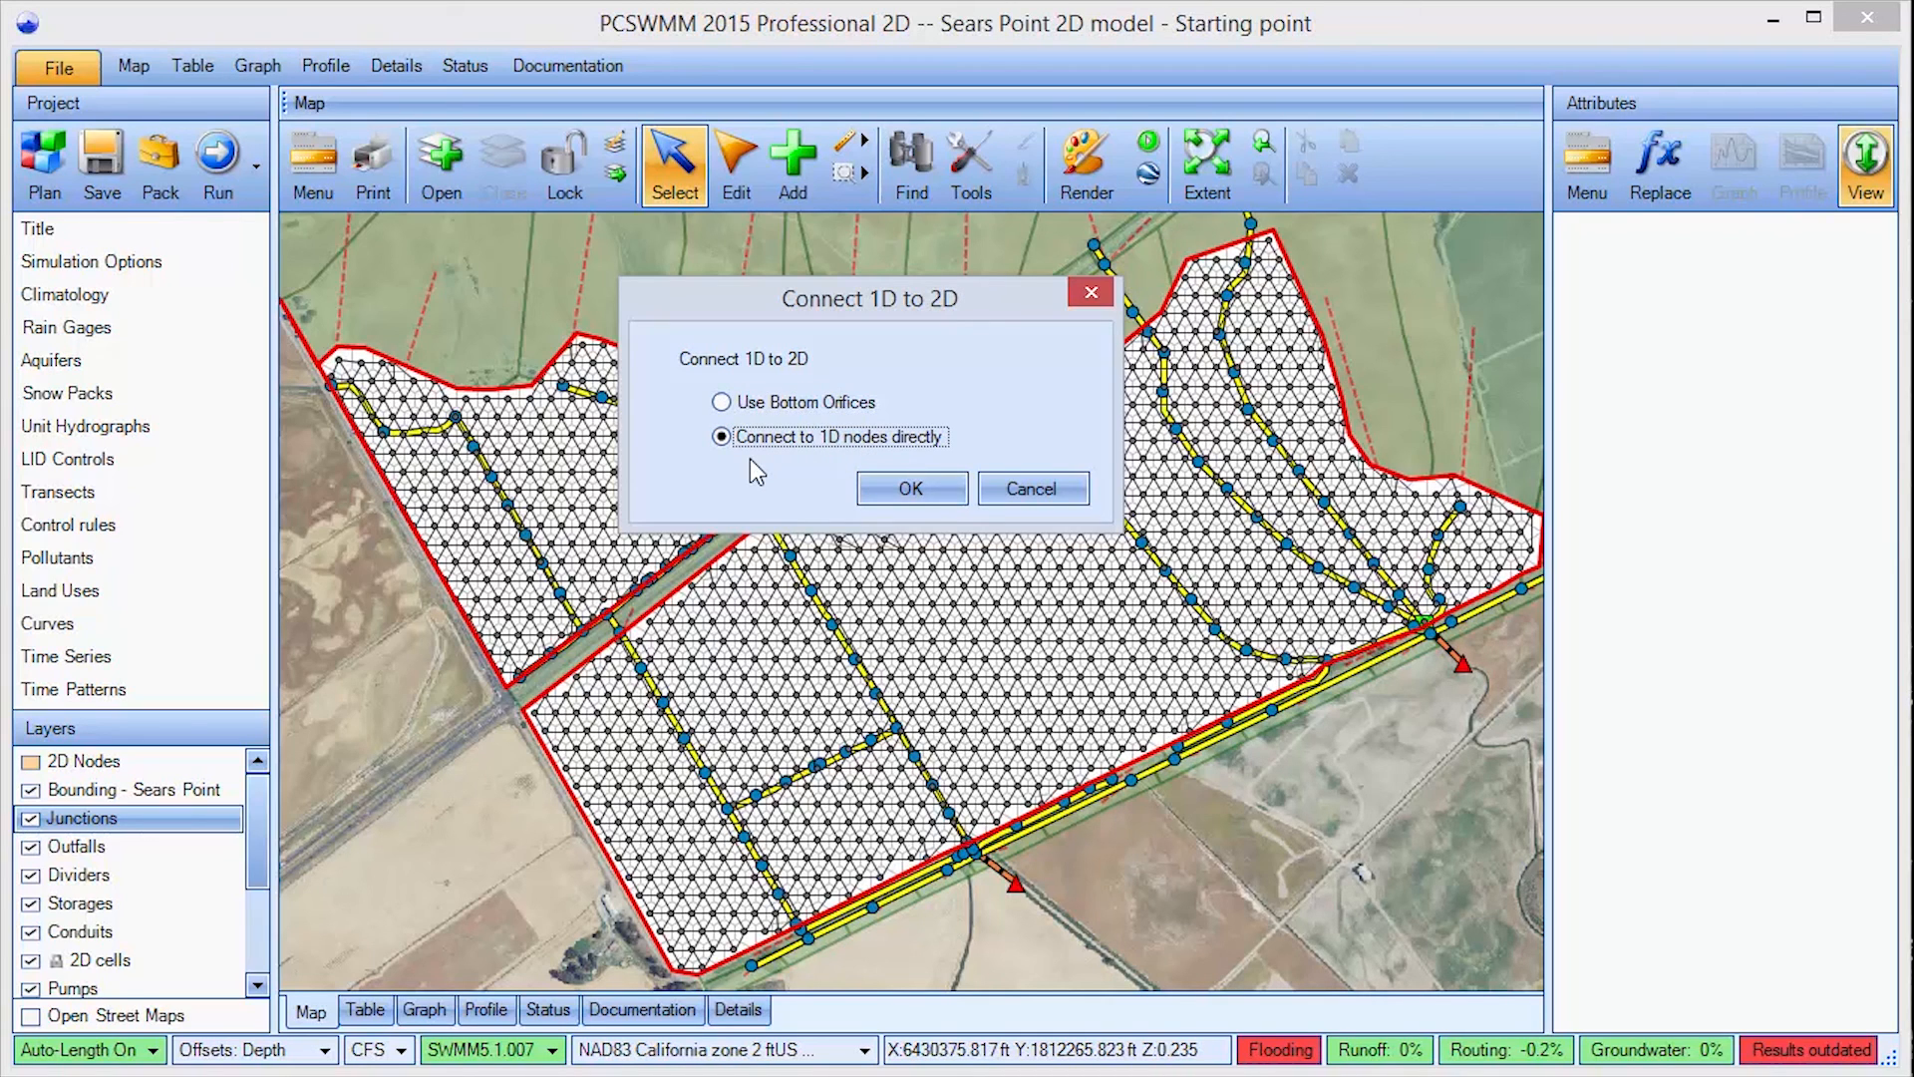
{"action": "left_click", "coordinate": [880, 486]}
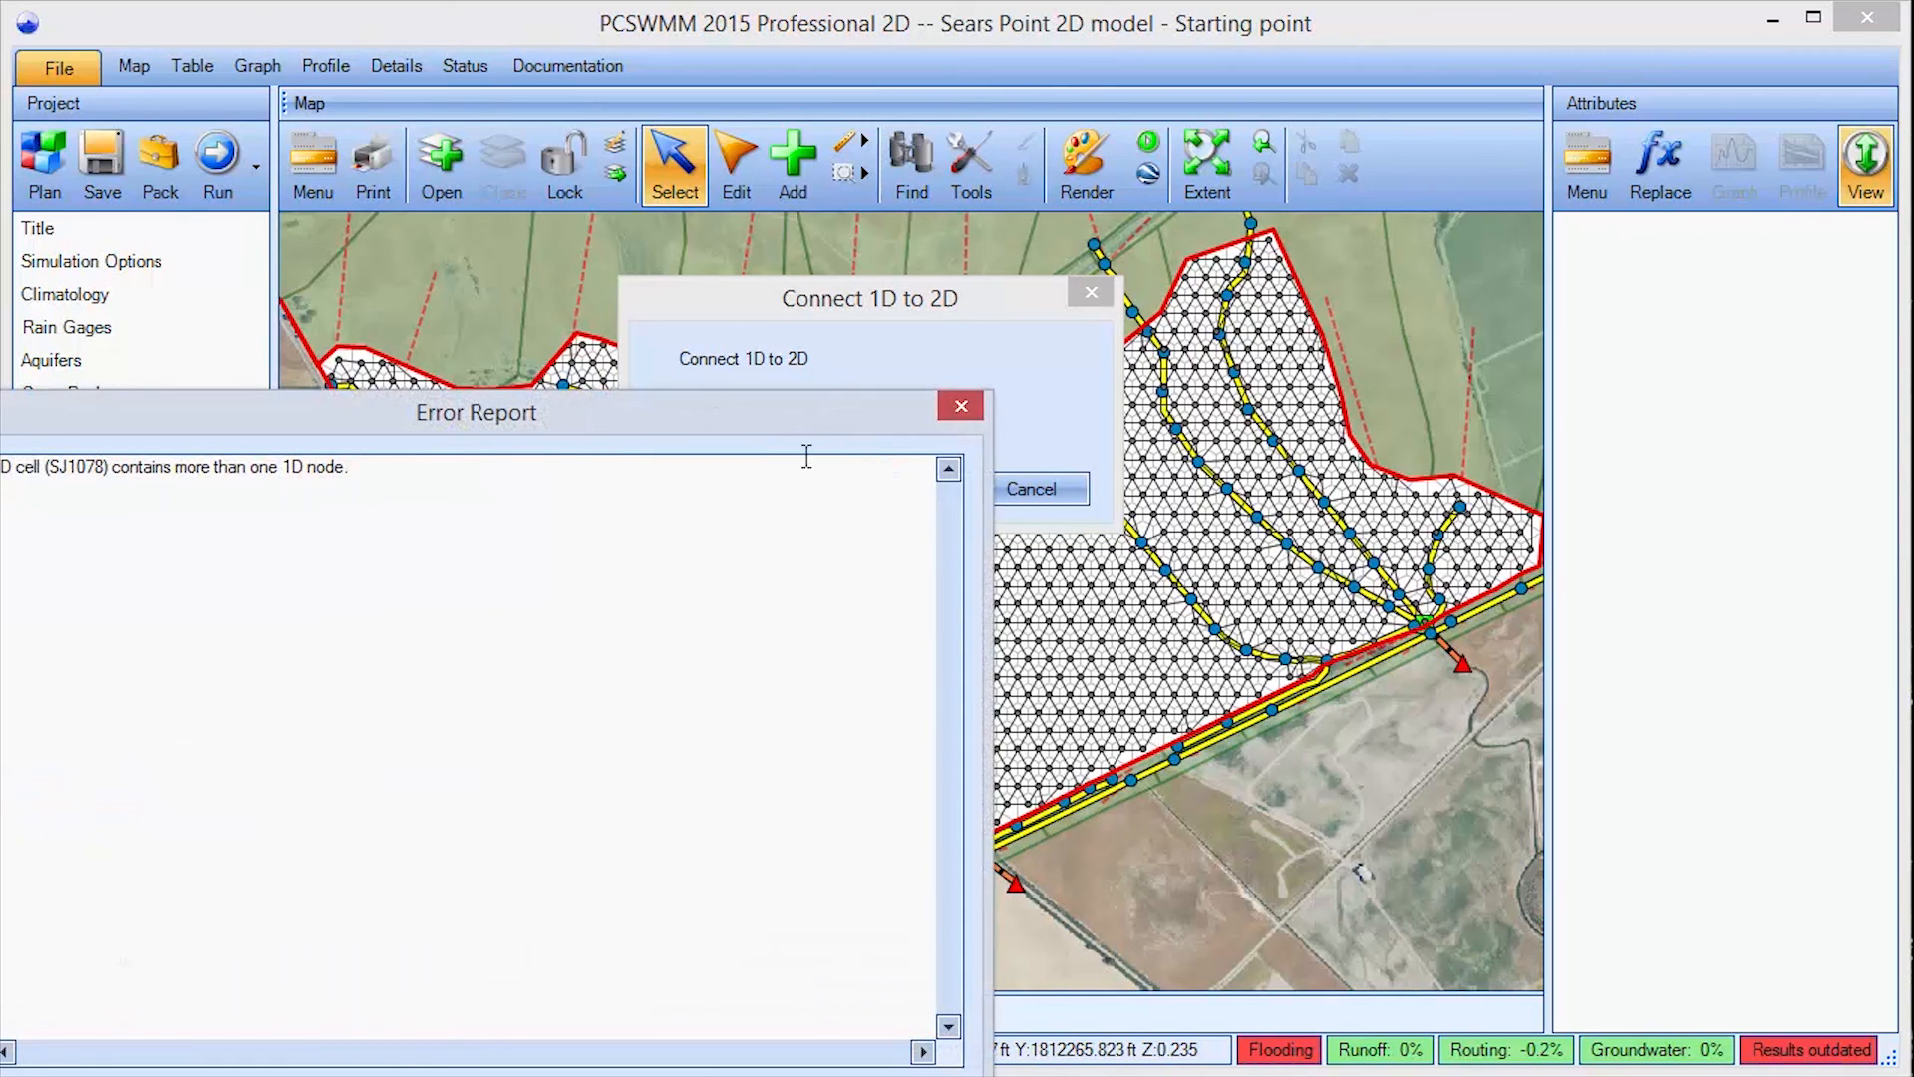
{"action": "left_click_drag", "start_coordinate": [752, 409], "coordinate": [1207, 205]}
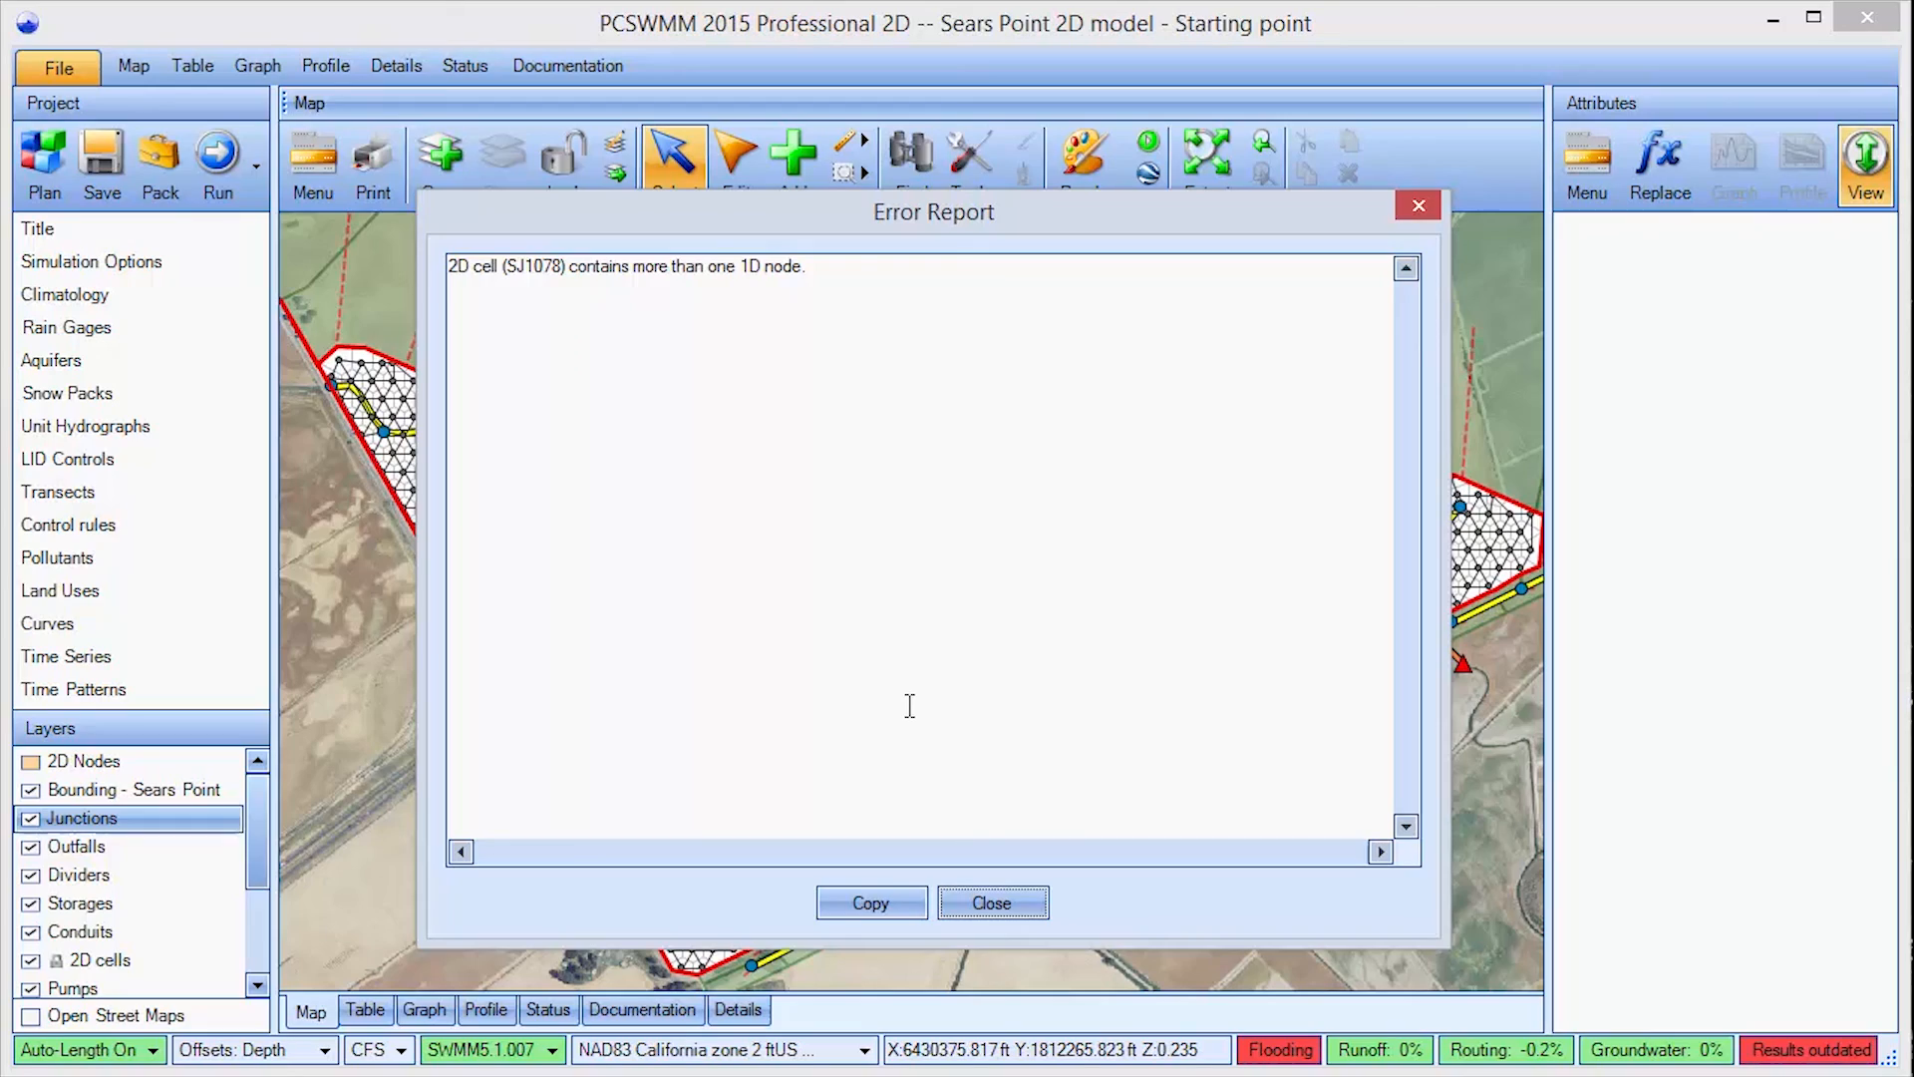
{"action": "left_click", "coordinate": [1002, 907]}
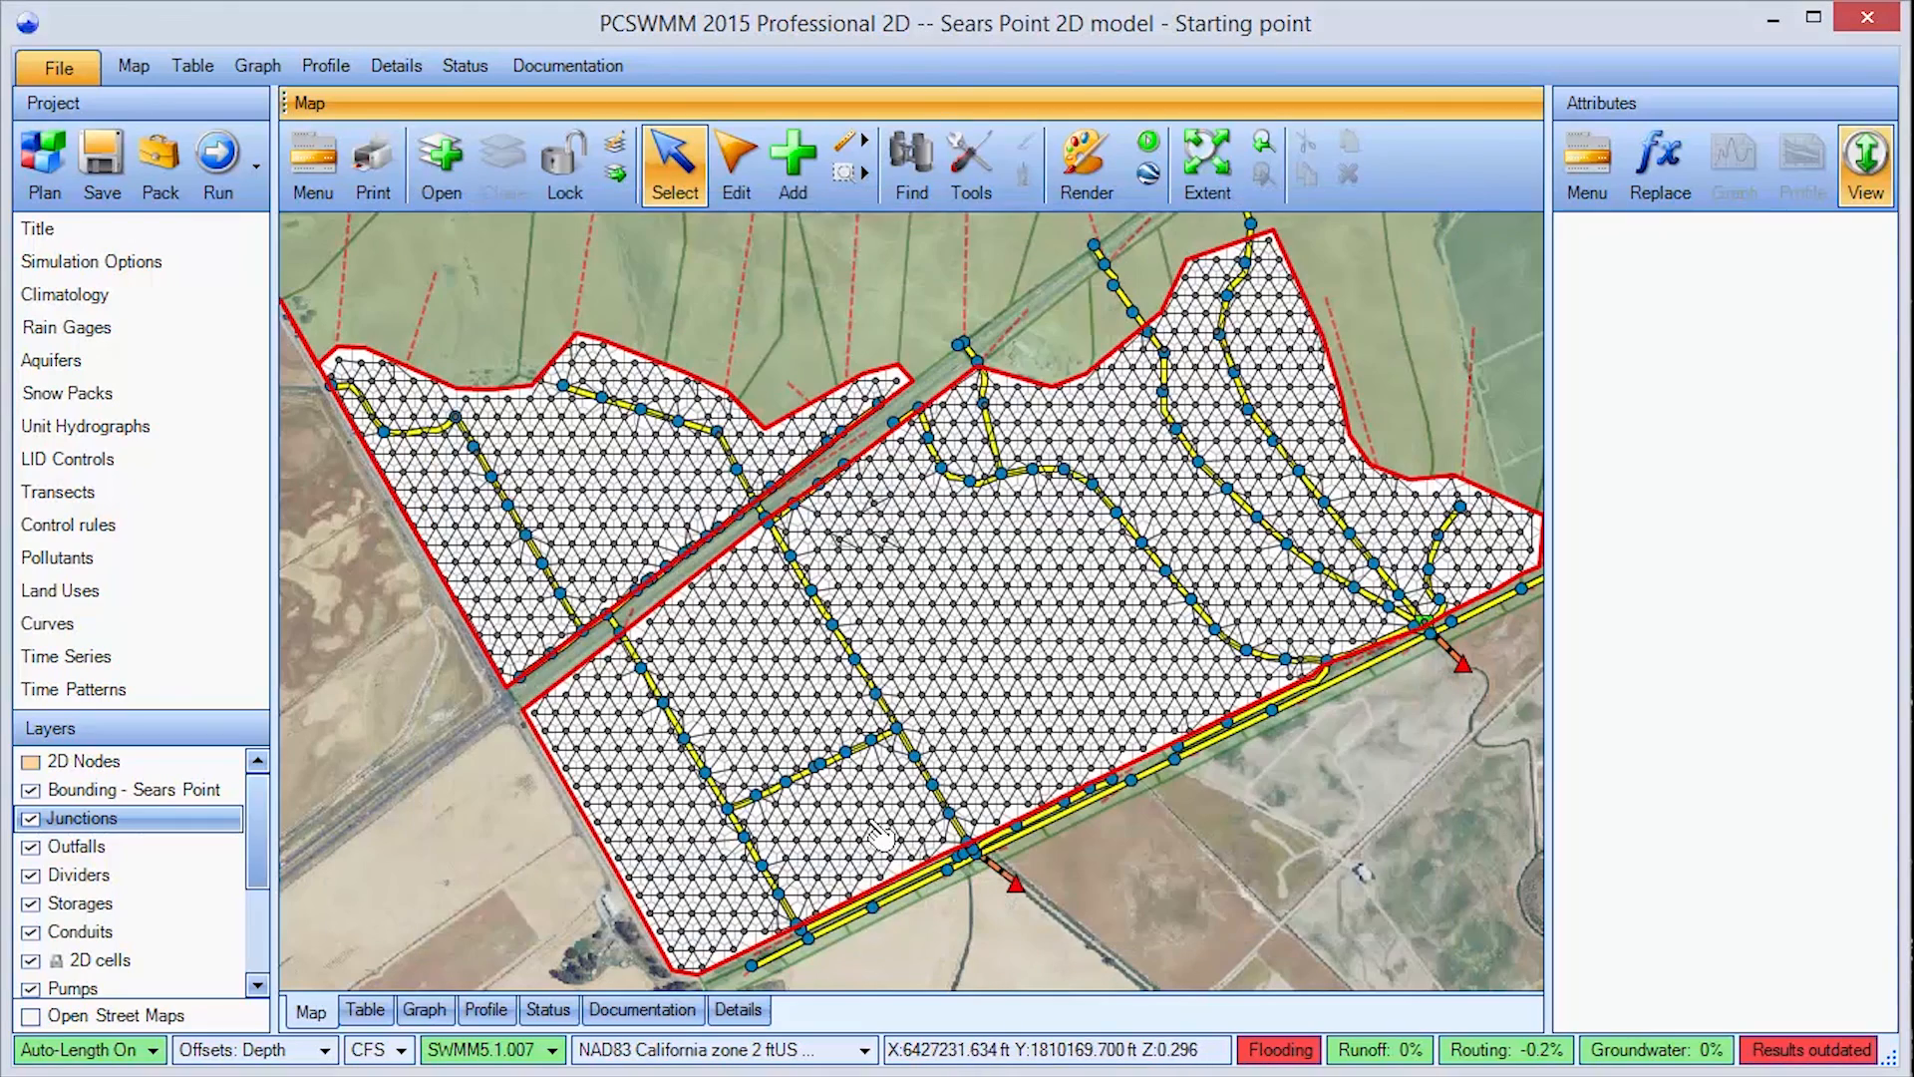
View the profile along two channel conduits southeast of the road and the four linked 2D conduits running northeast, and return to the map.
{"action": "scroll", "coordinate": [833, 633], "scroll_direction": "up", "scroll_amount": 4}
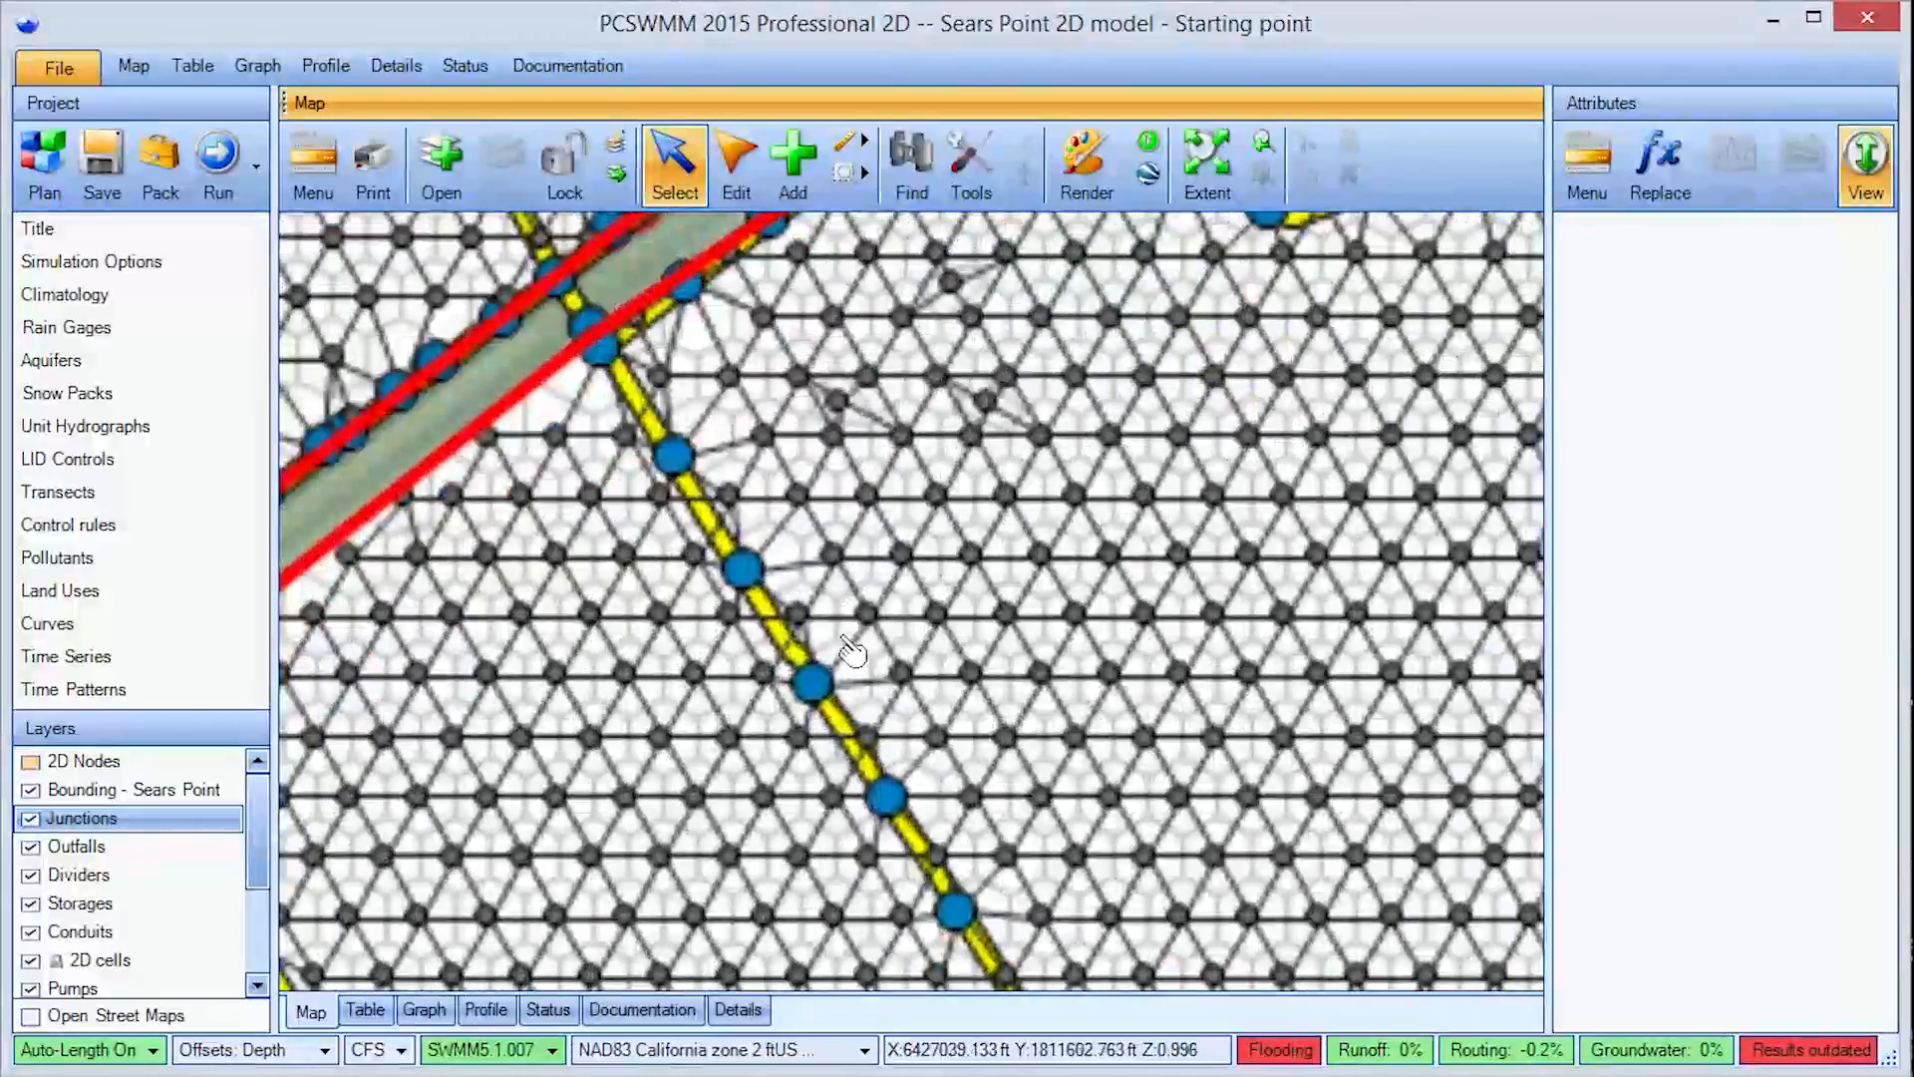
{"action": "scroll", "coordinate": [834, 726], "scroll_direction": "up", "scroll_amount": 1}
{"action": "scroll", "coordinate": [833, 710], "scroll_direction": "up", "scroll_amount": 1}
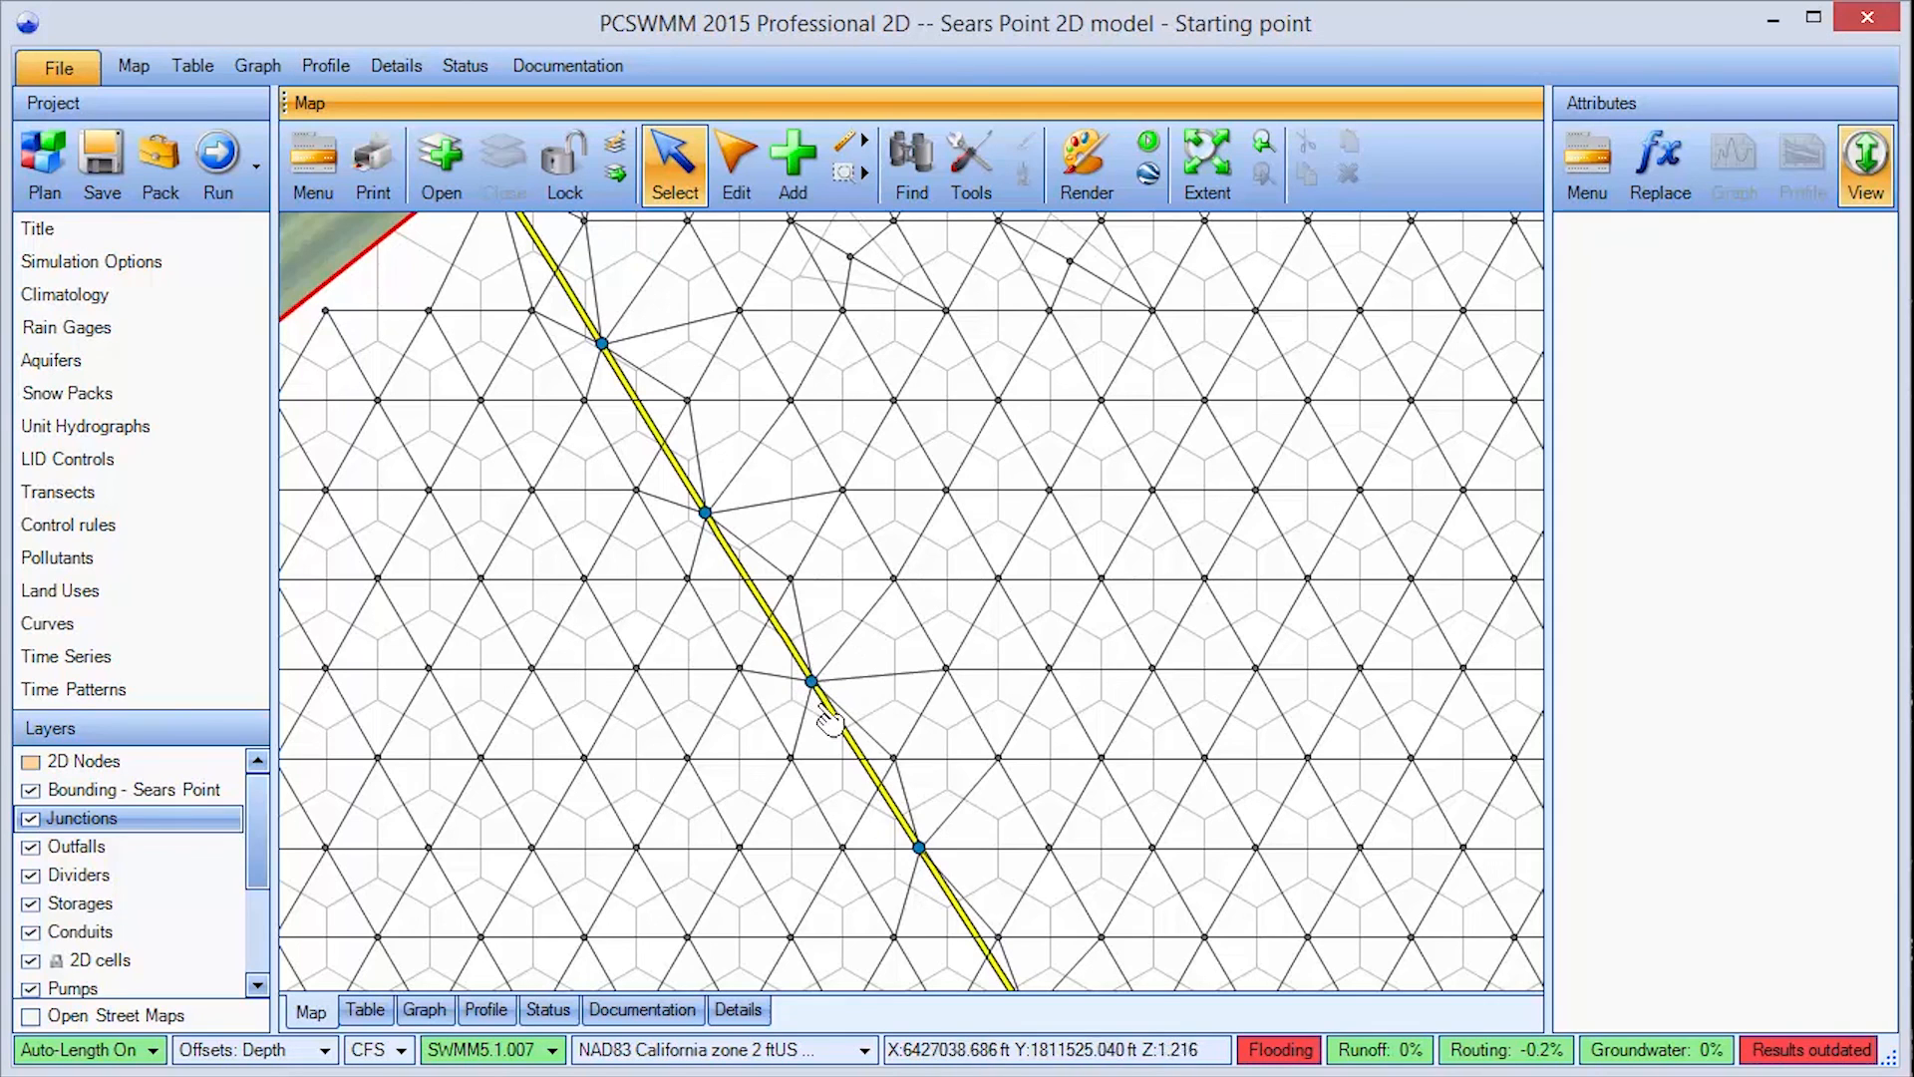
{"action": "left_click", "coordinate": [657, 432]}
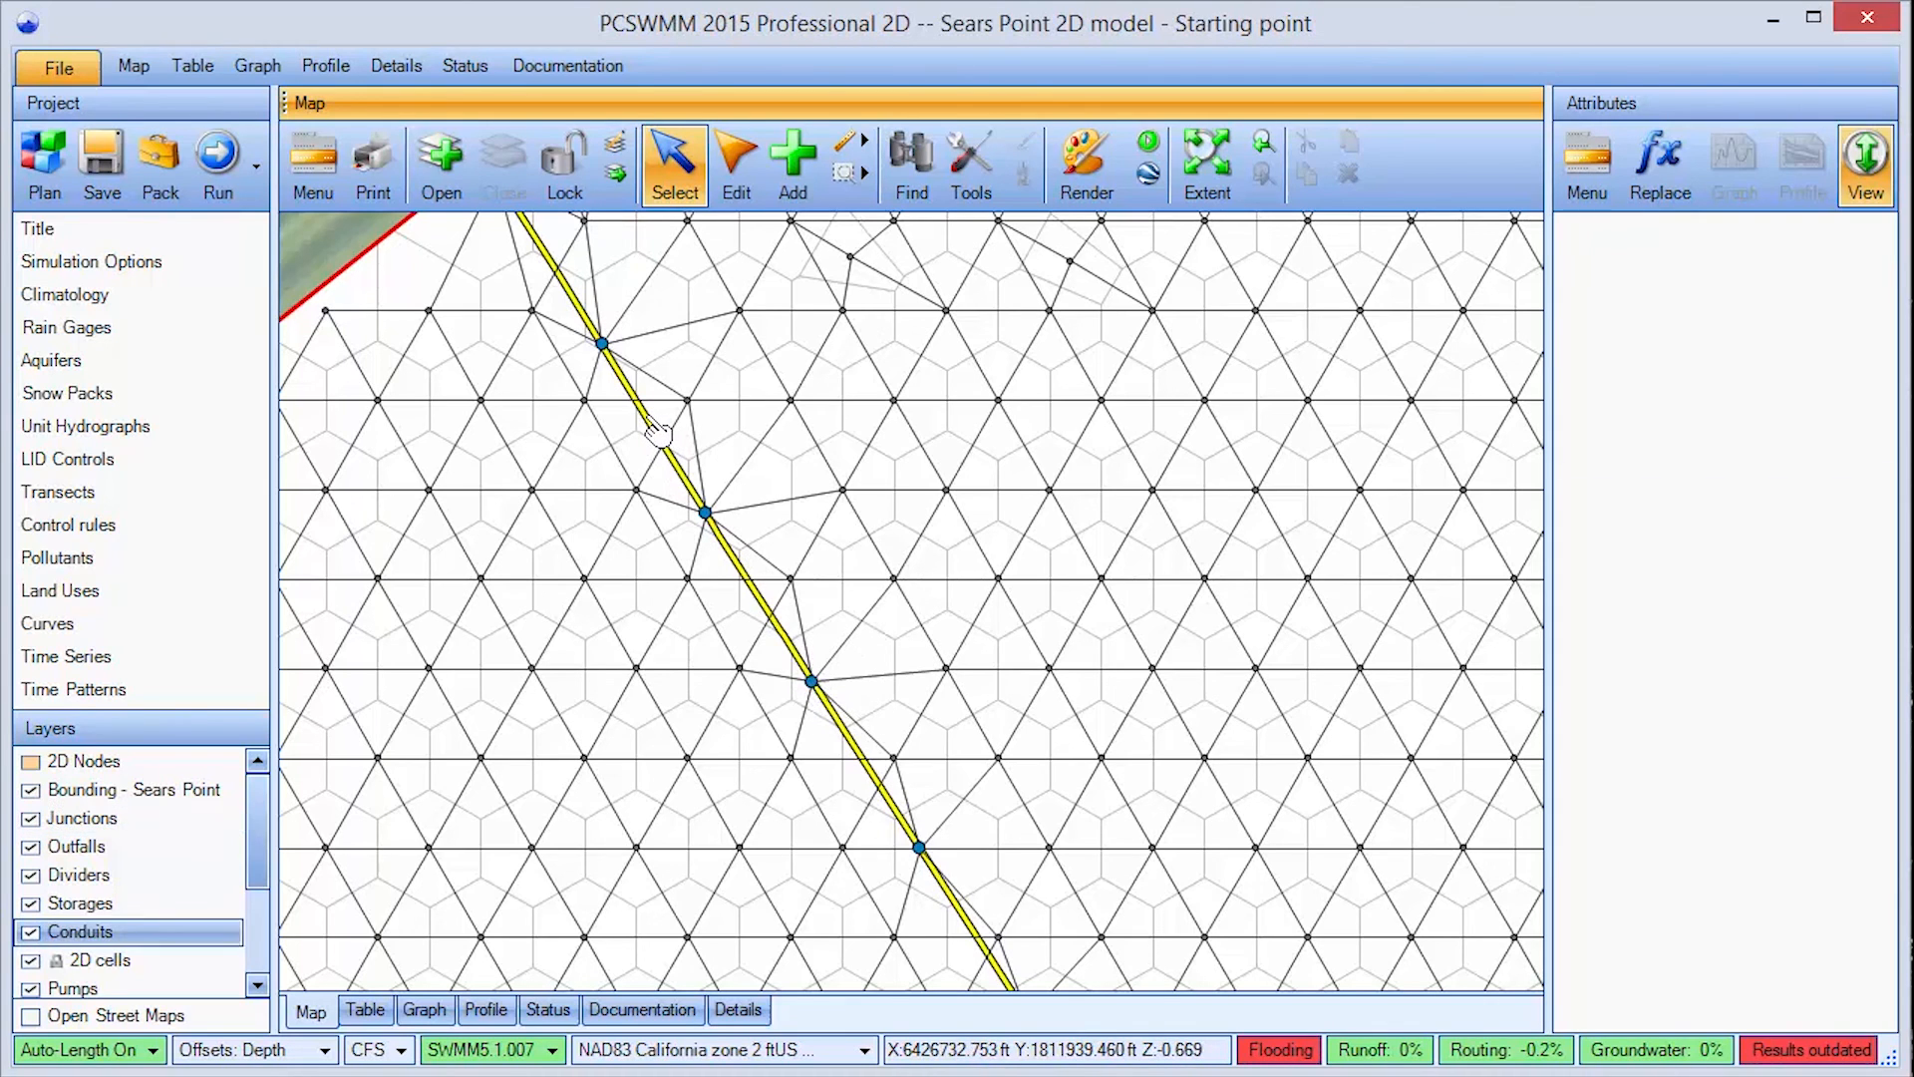
{"action": "left_click", "coordinate": [758, 593], "text": "shift"}
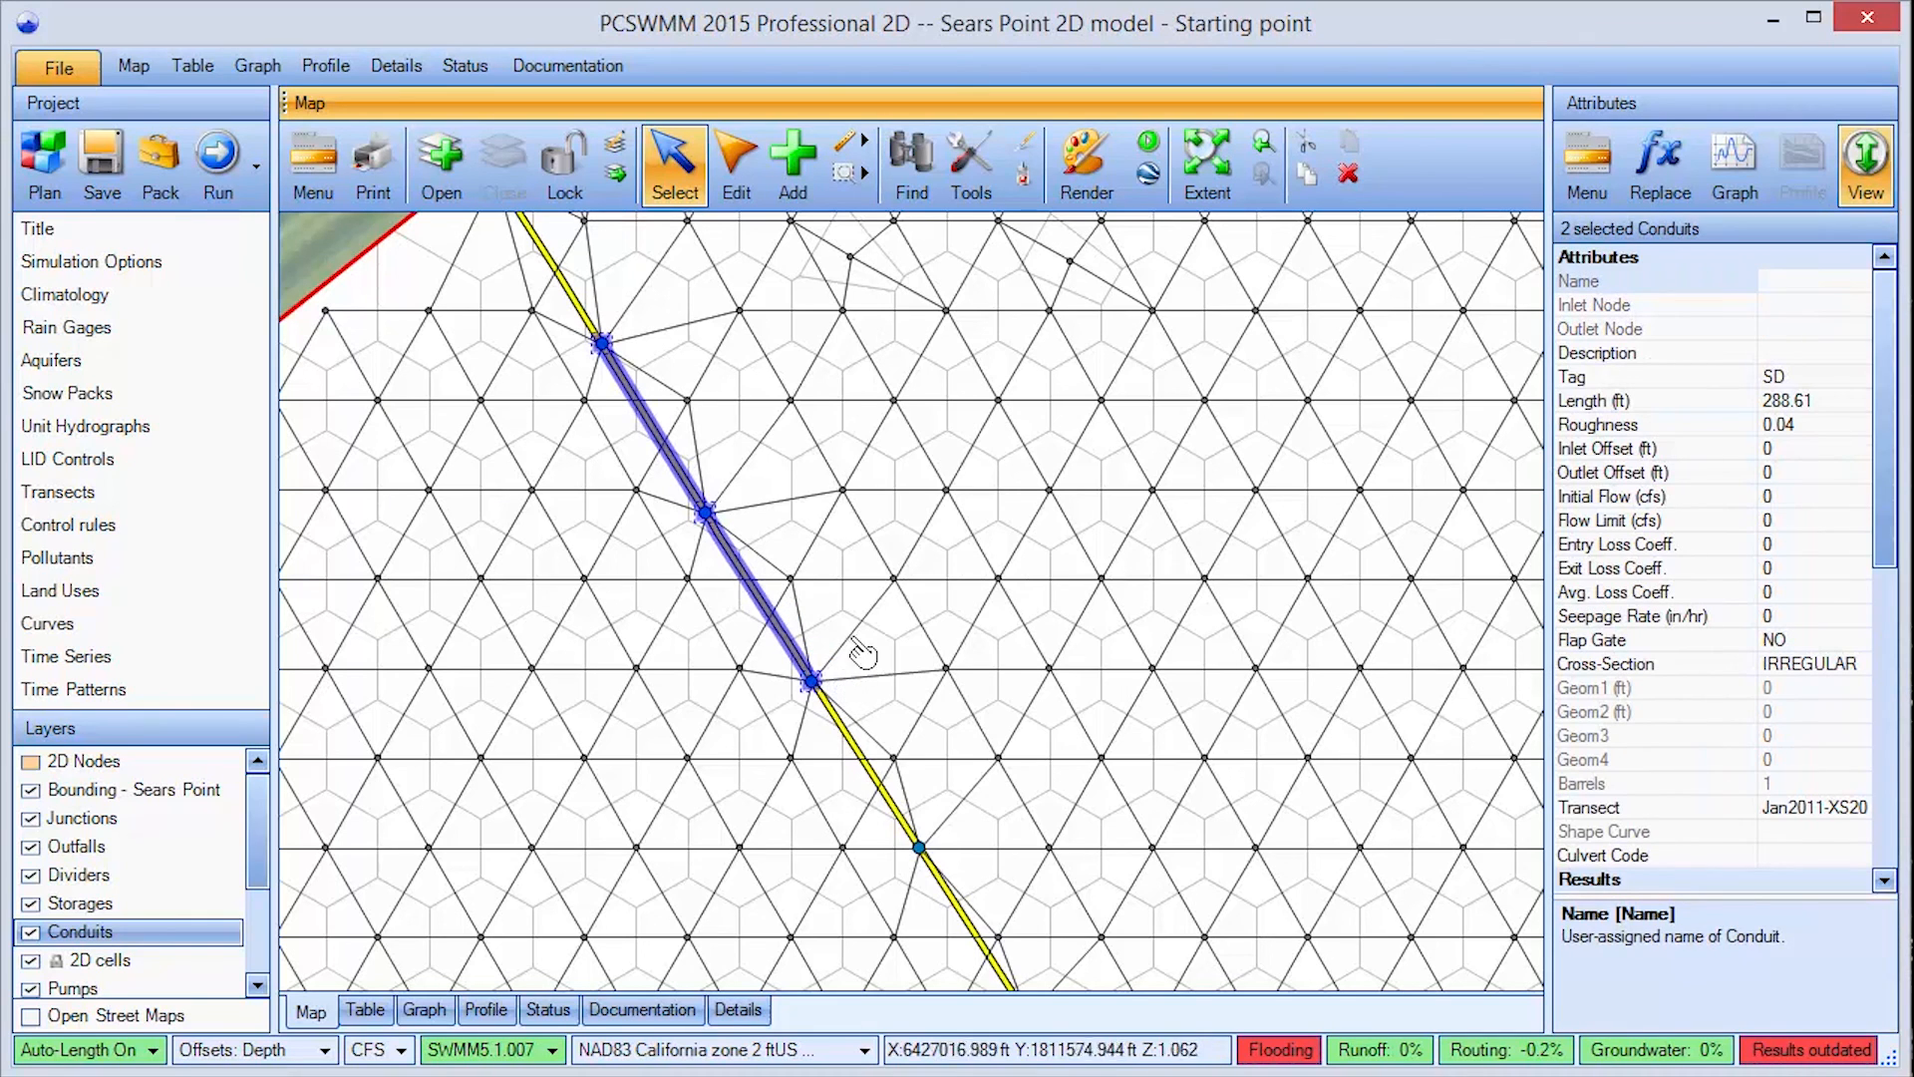
{"action": "left_click", "coordinate": [971, 456], "text": "shift"}
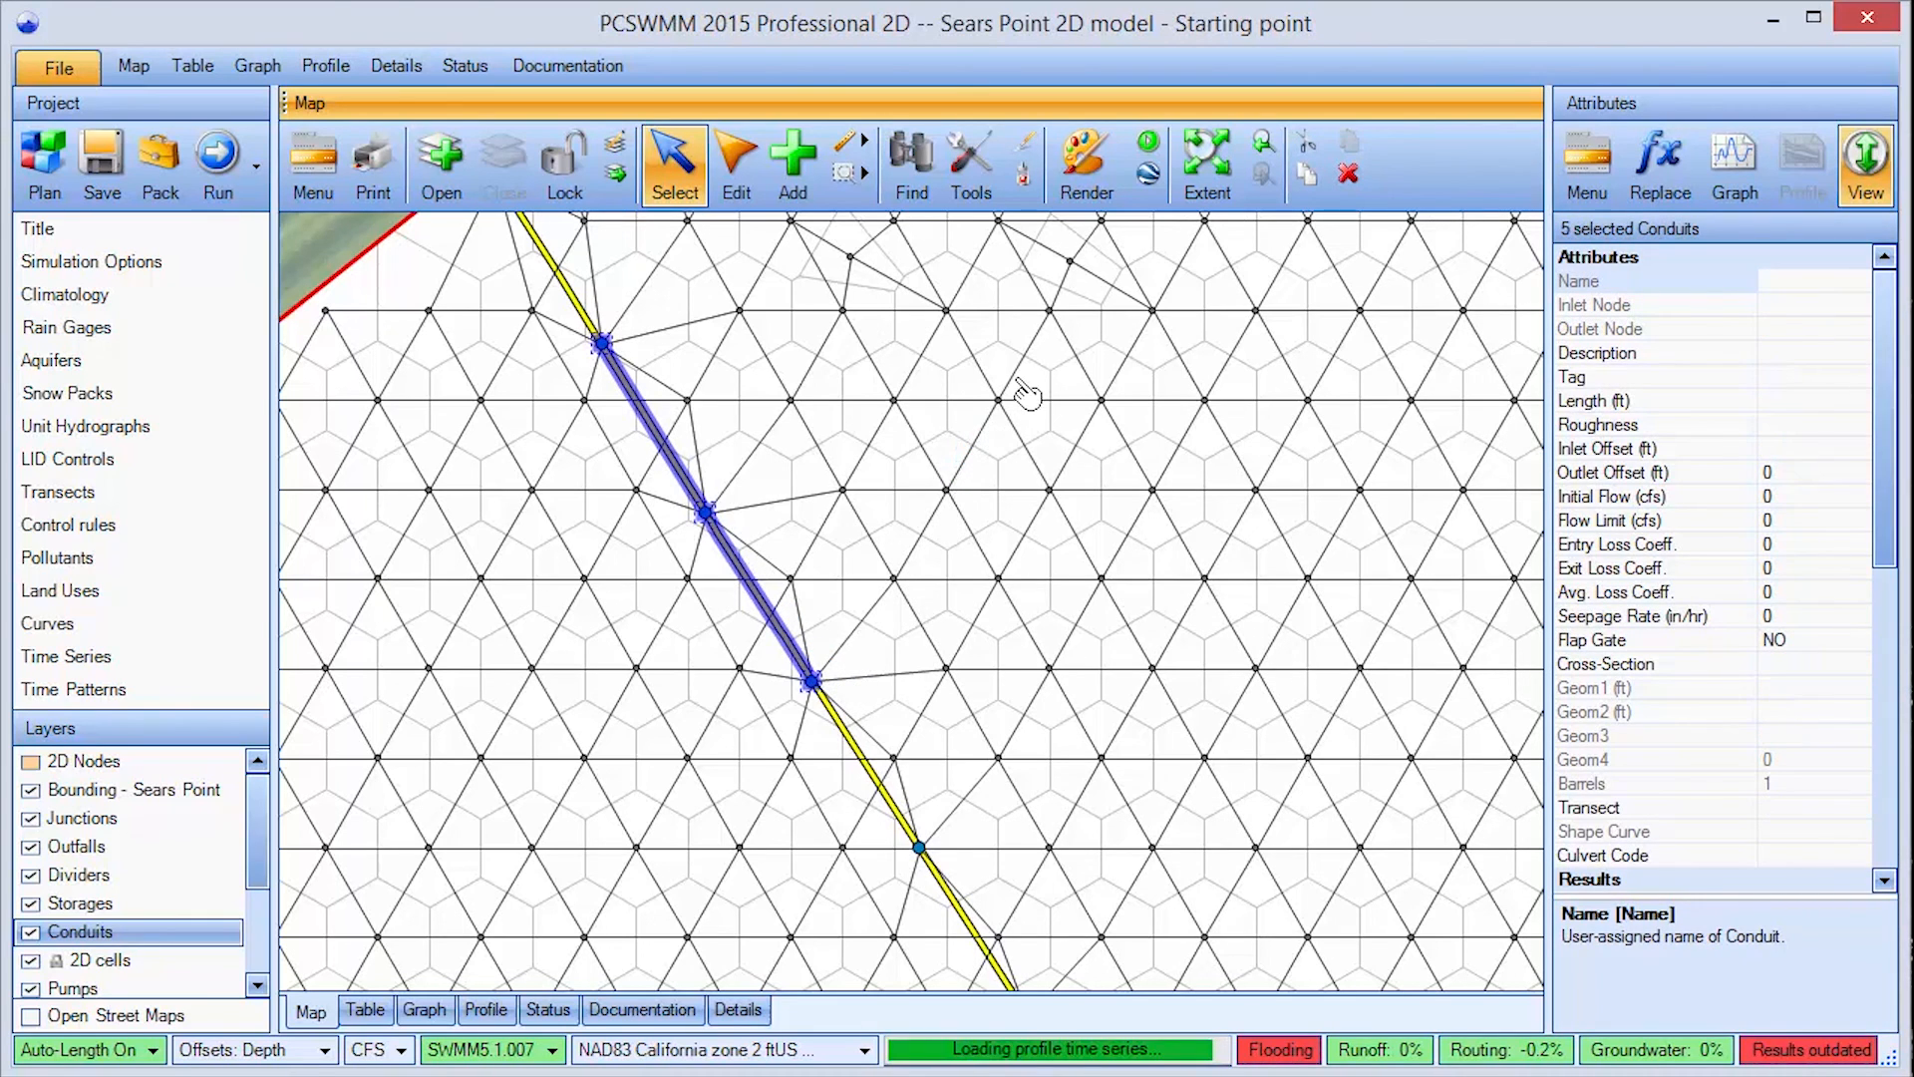
{"action": "left_click", "coordinate": [1027, 357], "text": "shift"}
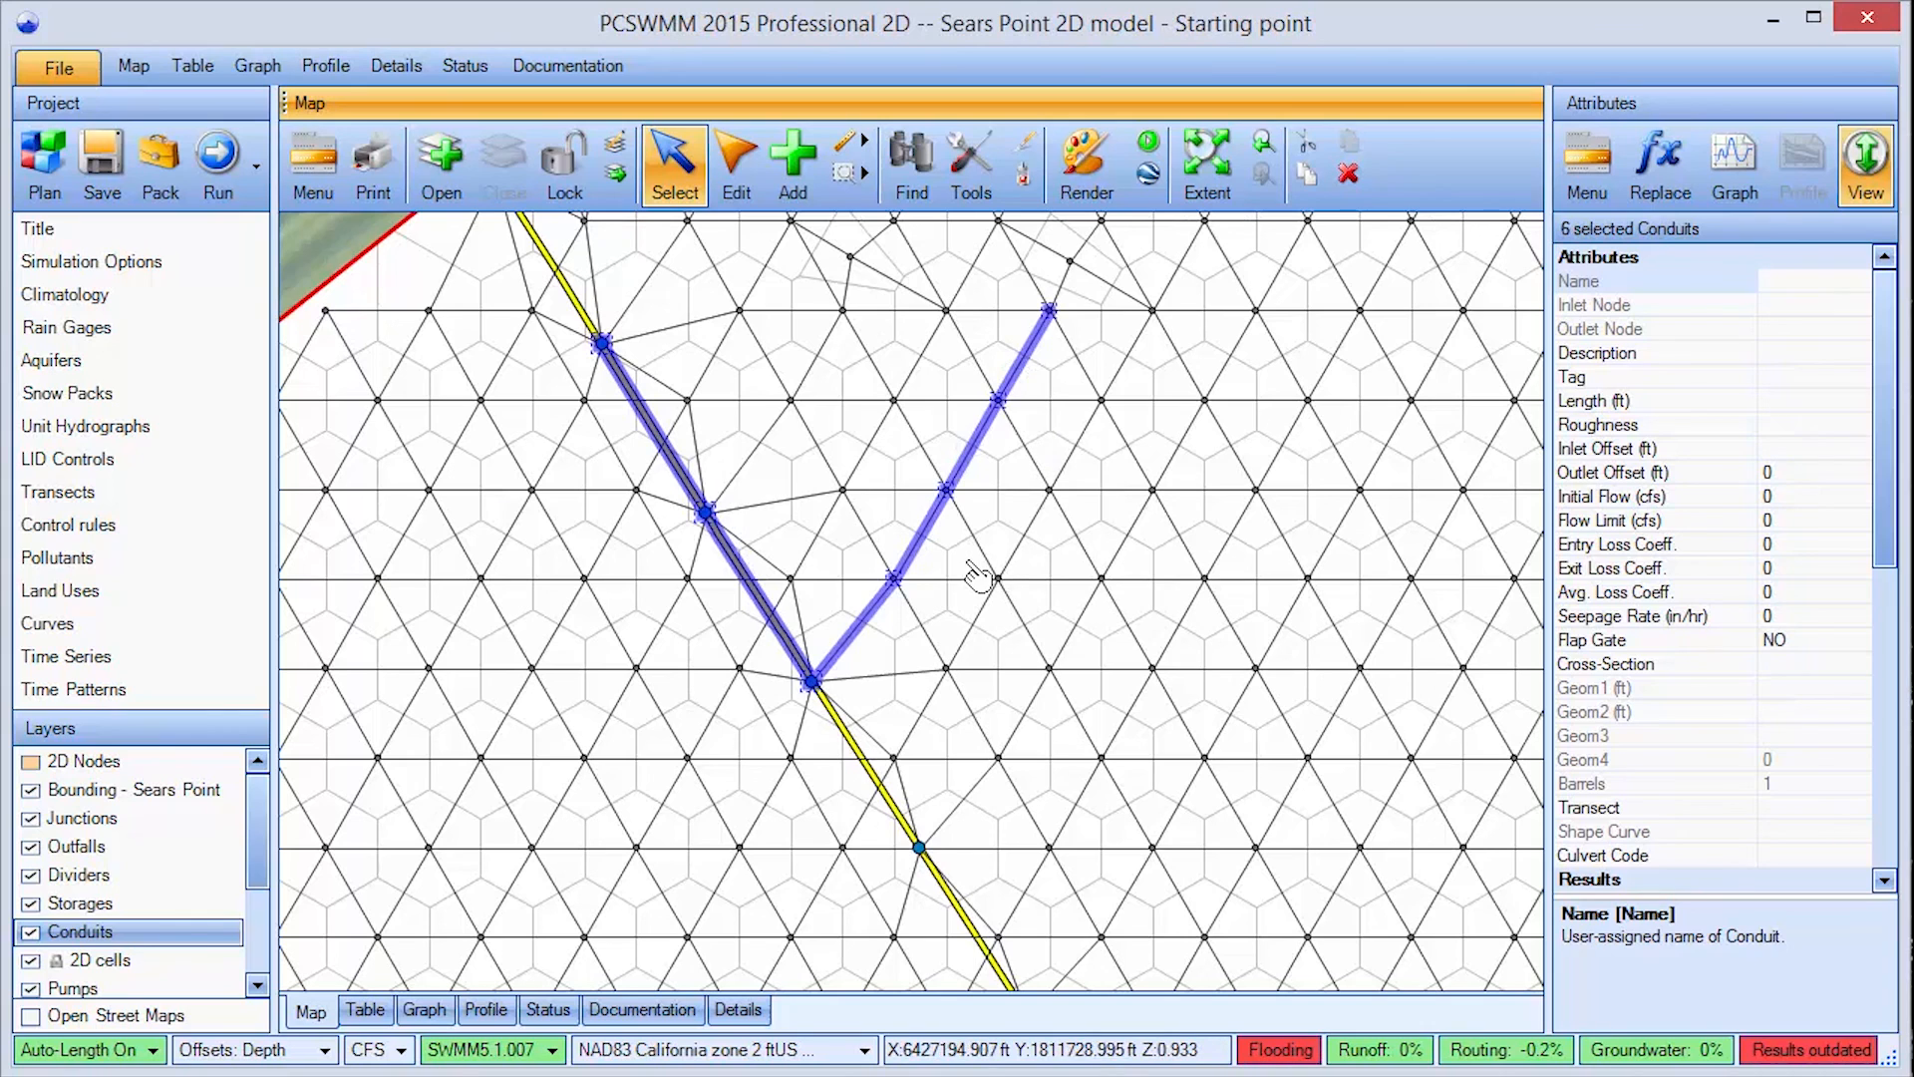
{"action": "left_click", "coordinate": [317, 62]}
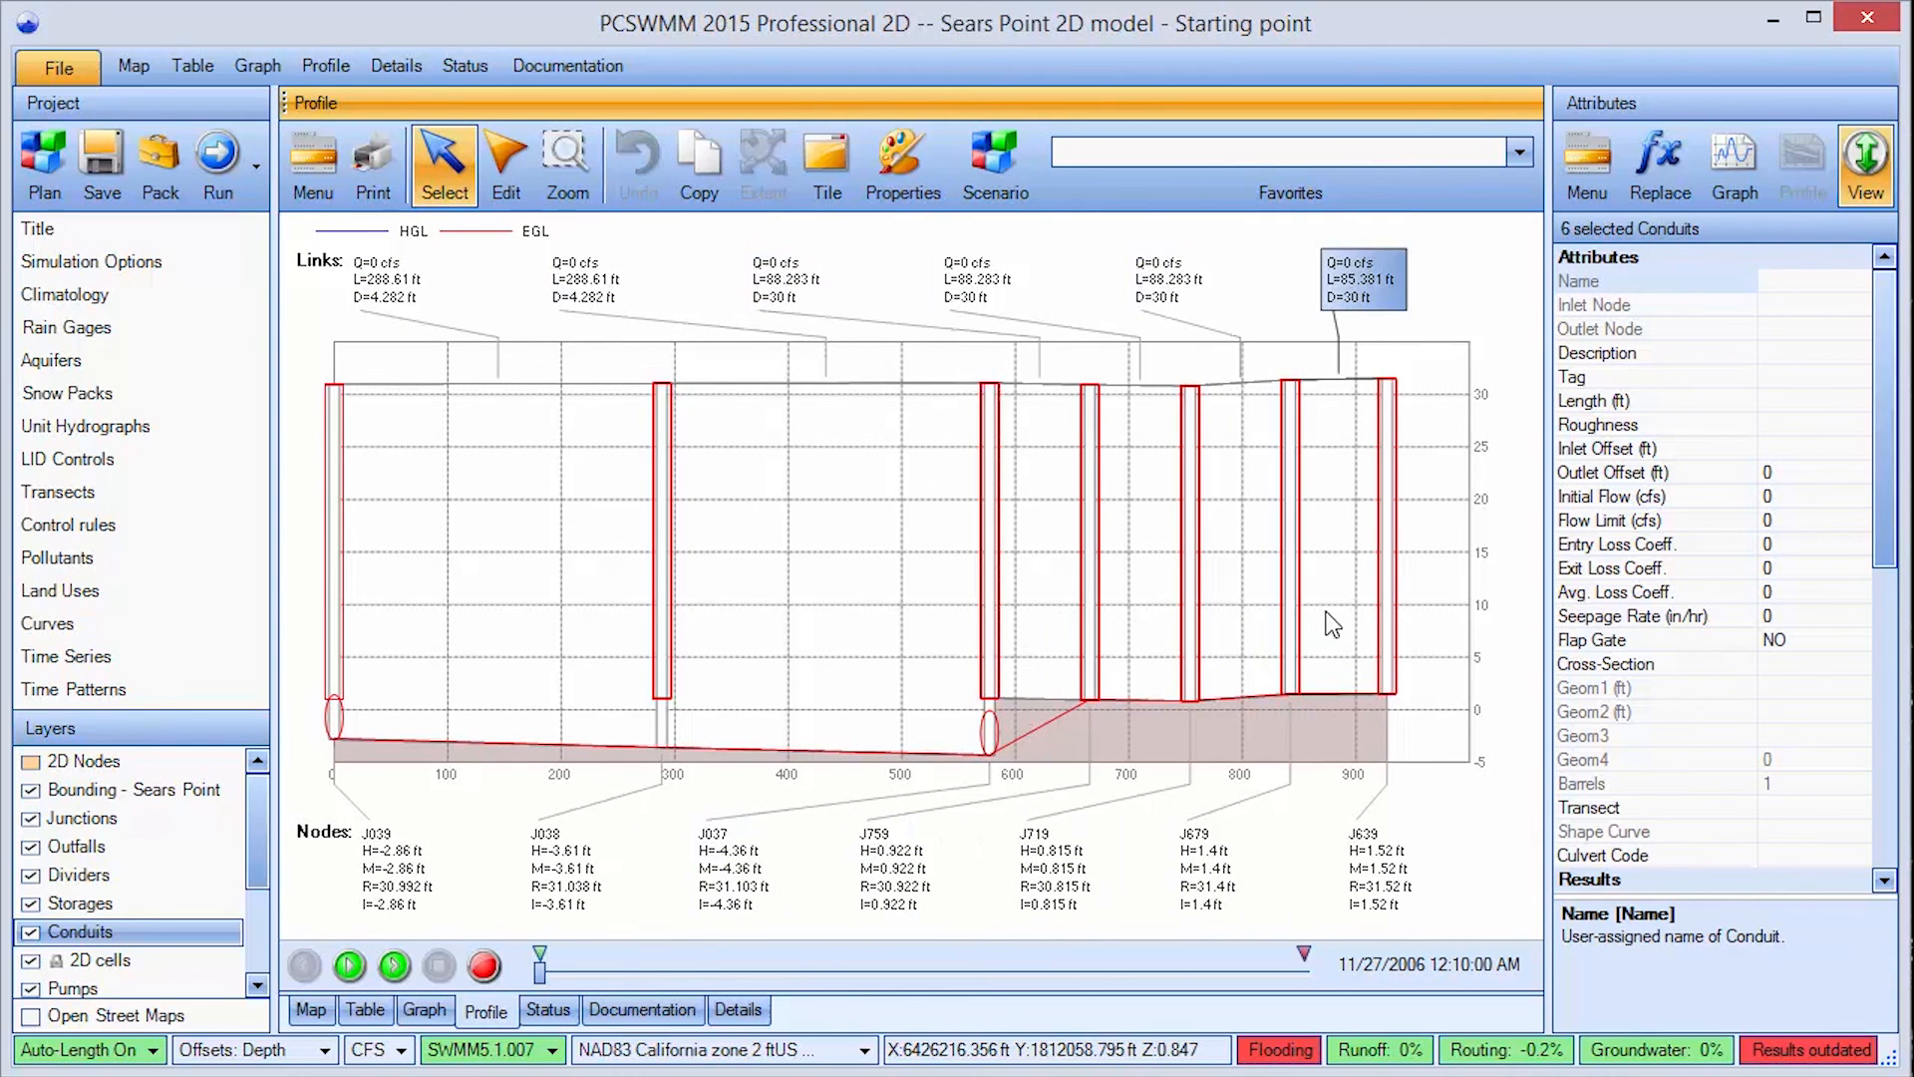
{"action": "left_click", "coordinate": [134, 66]}
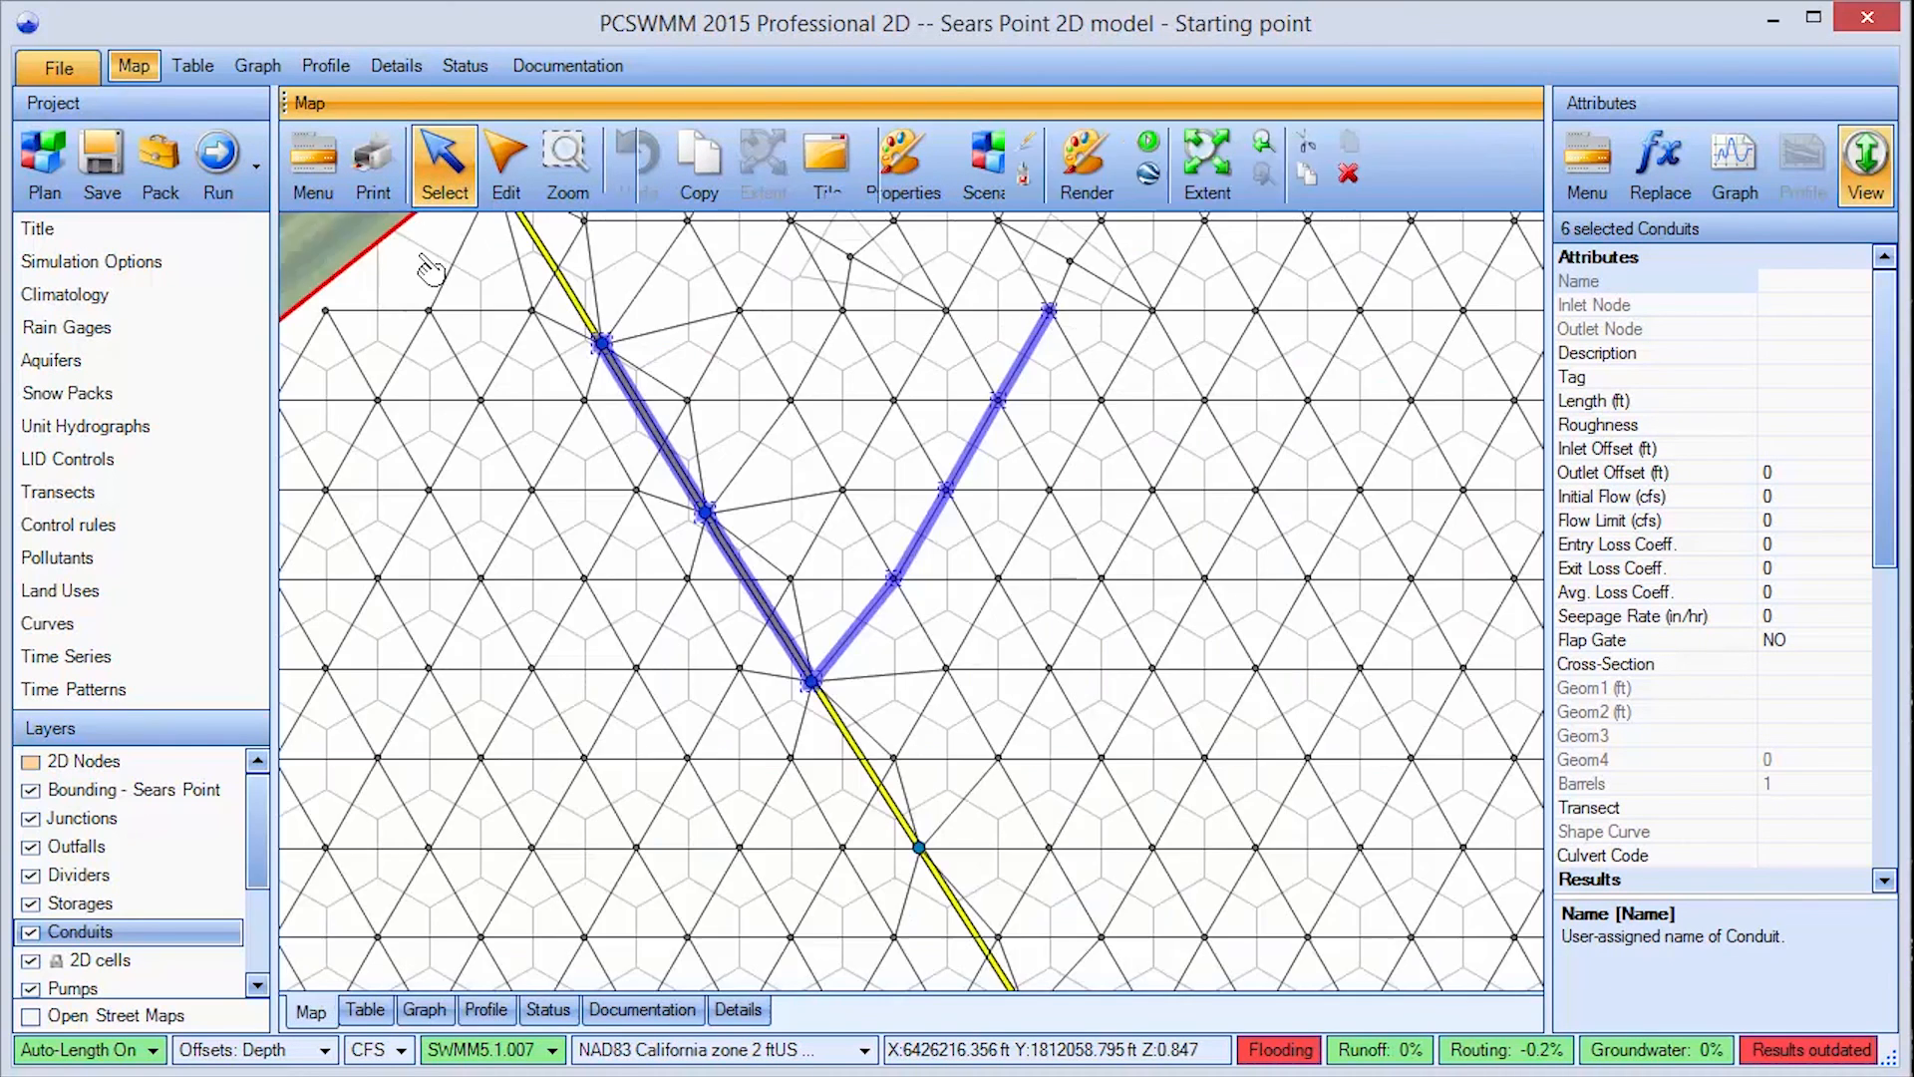
Clear the conduit selection and run the SWMM5.1.007 simulation, leaving the routing time step at 5 s despite the recommended 2 s.
{"action": "left_click", "coordinate": [1192, 179]}
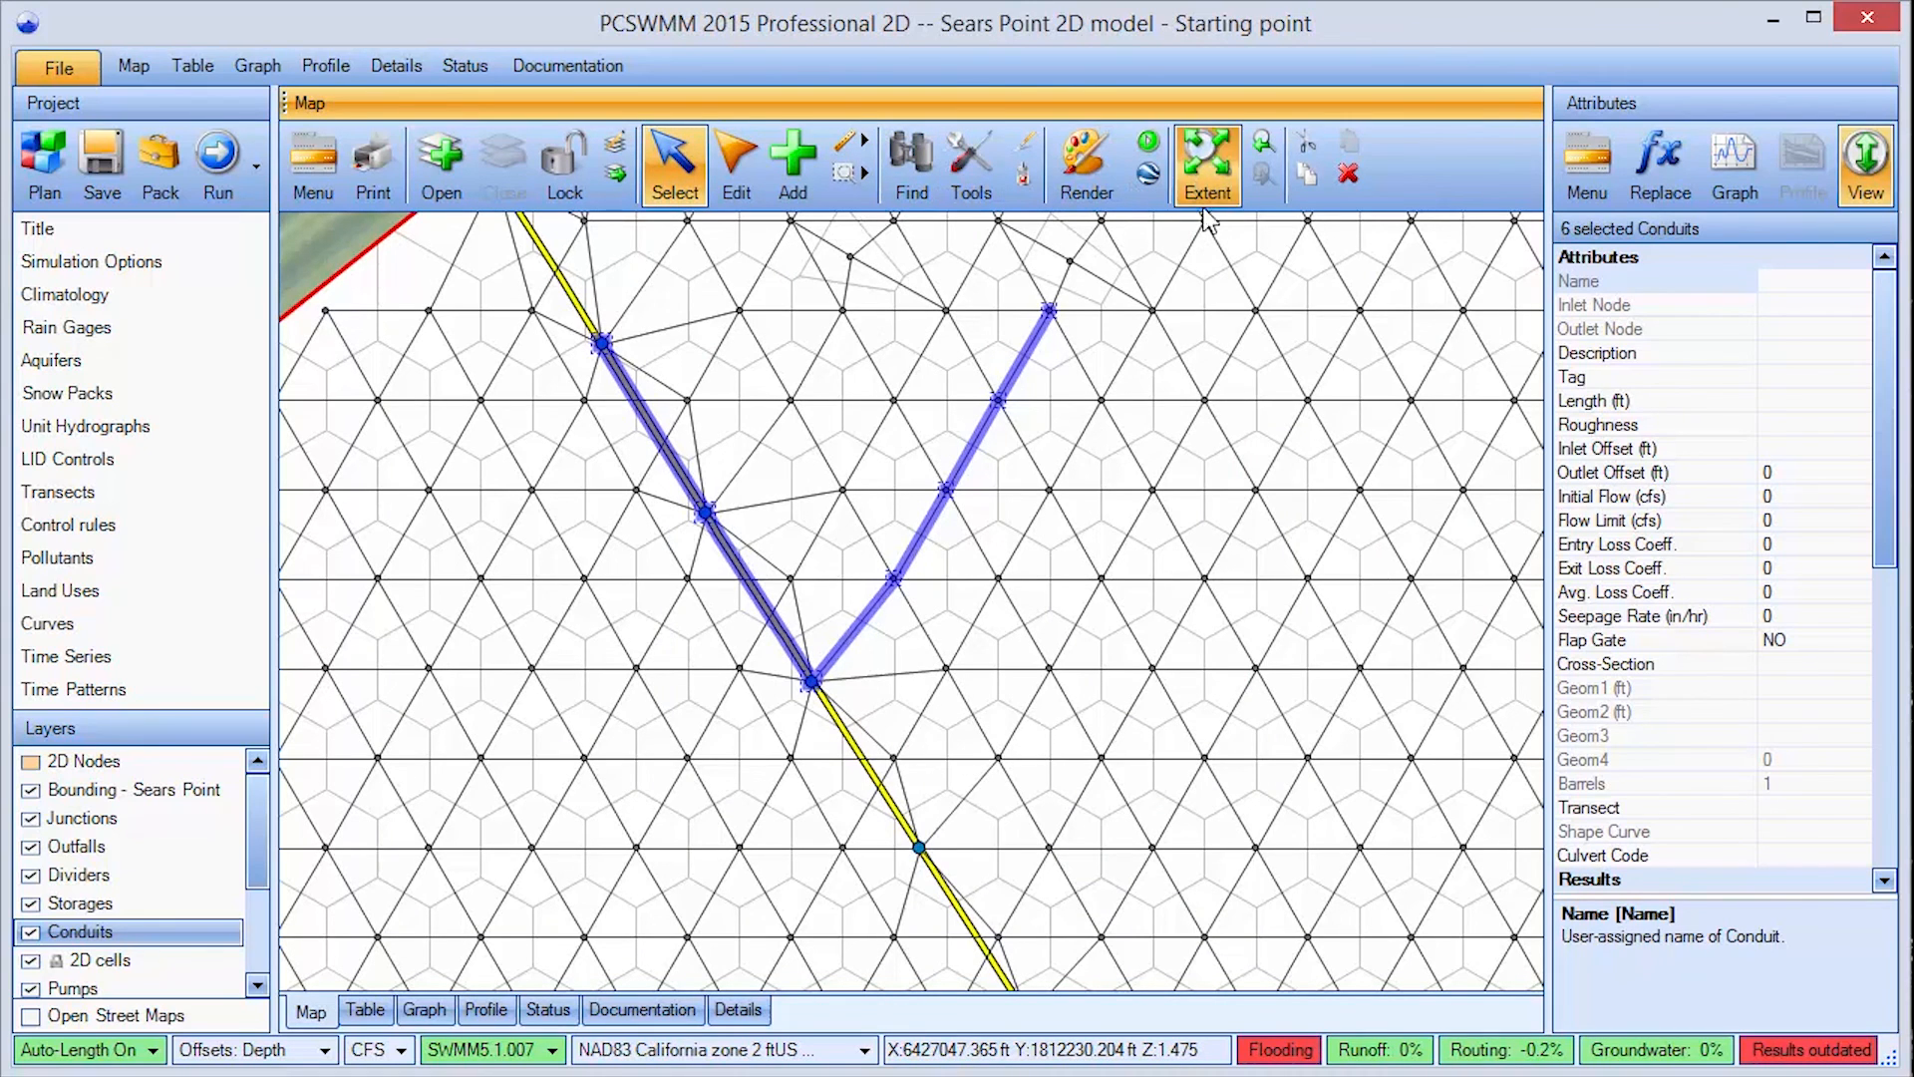
{"action": "double_click", "coordinate": [1253, 471]}
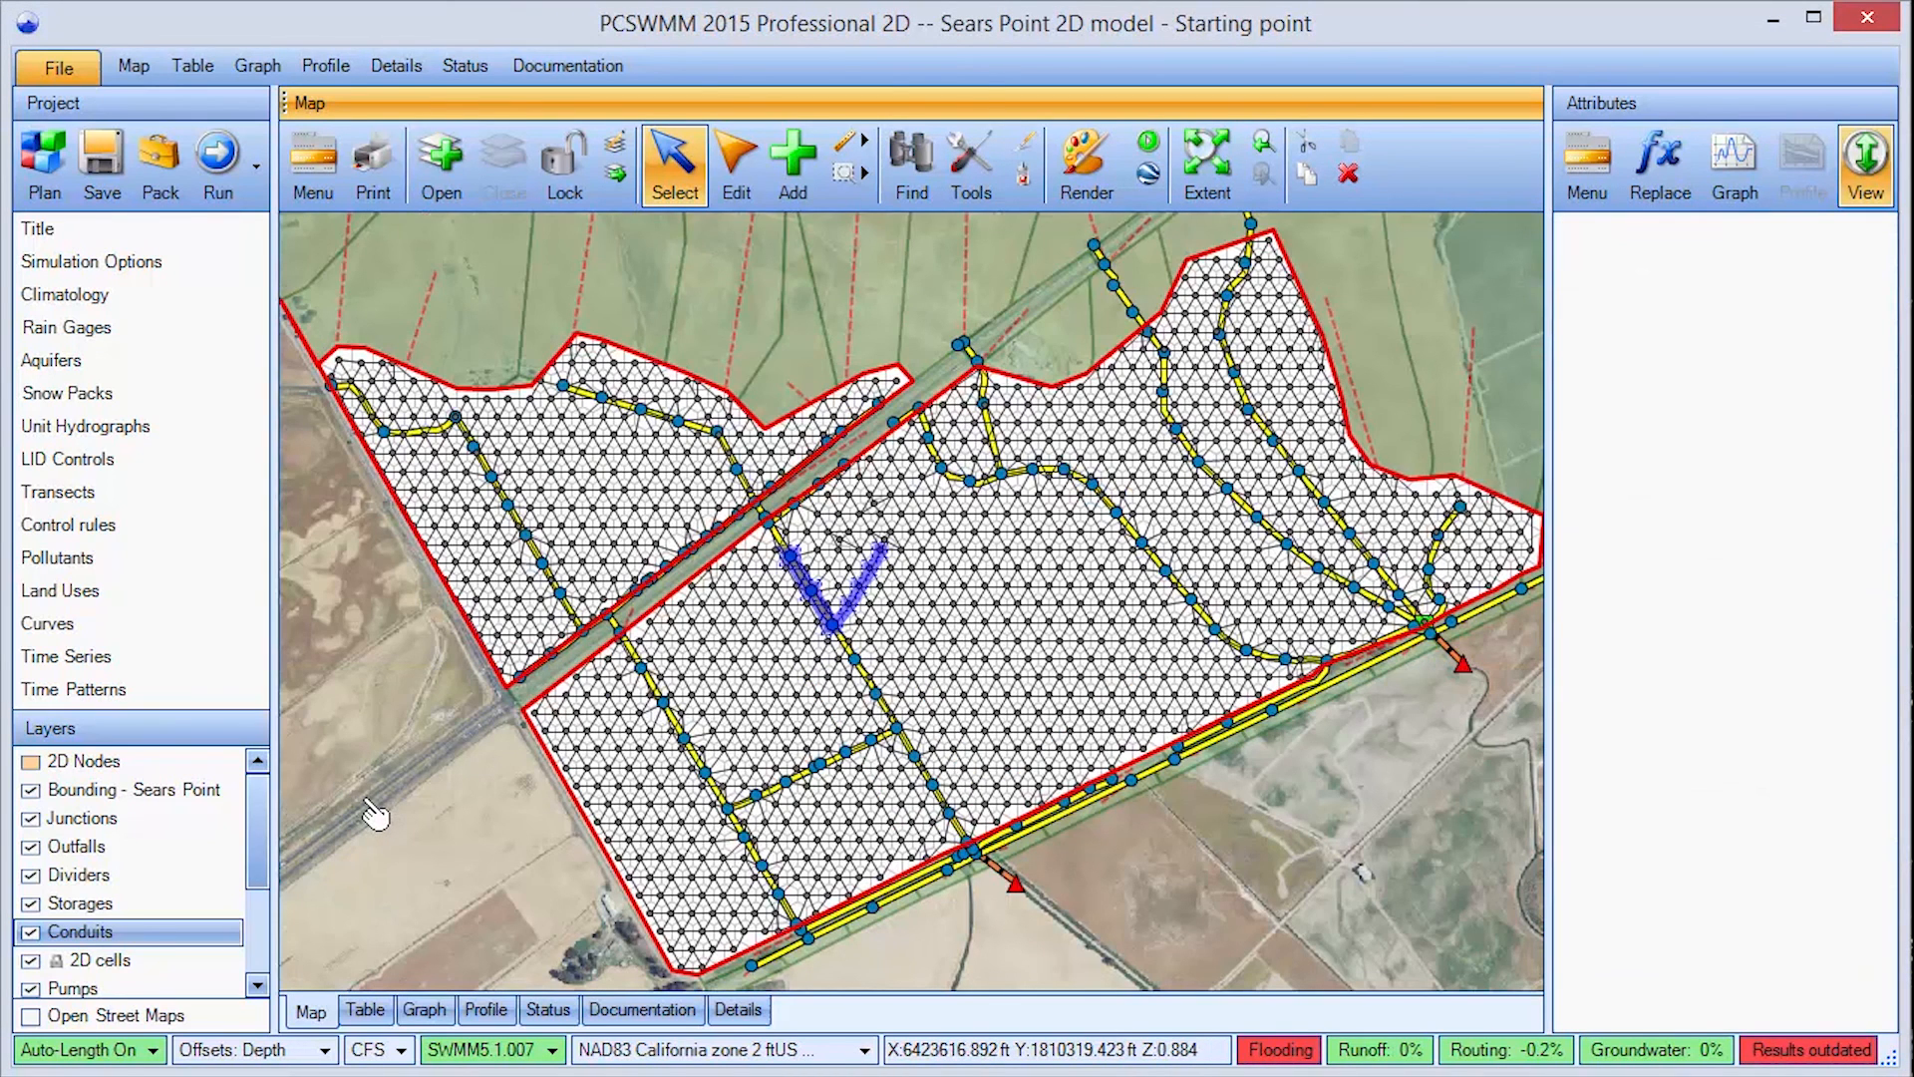
{"action": "left_click", "coordinate": [367, 801]}
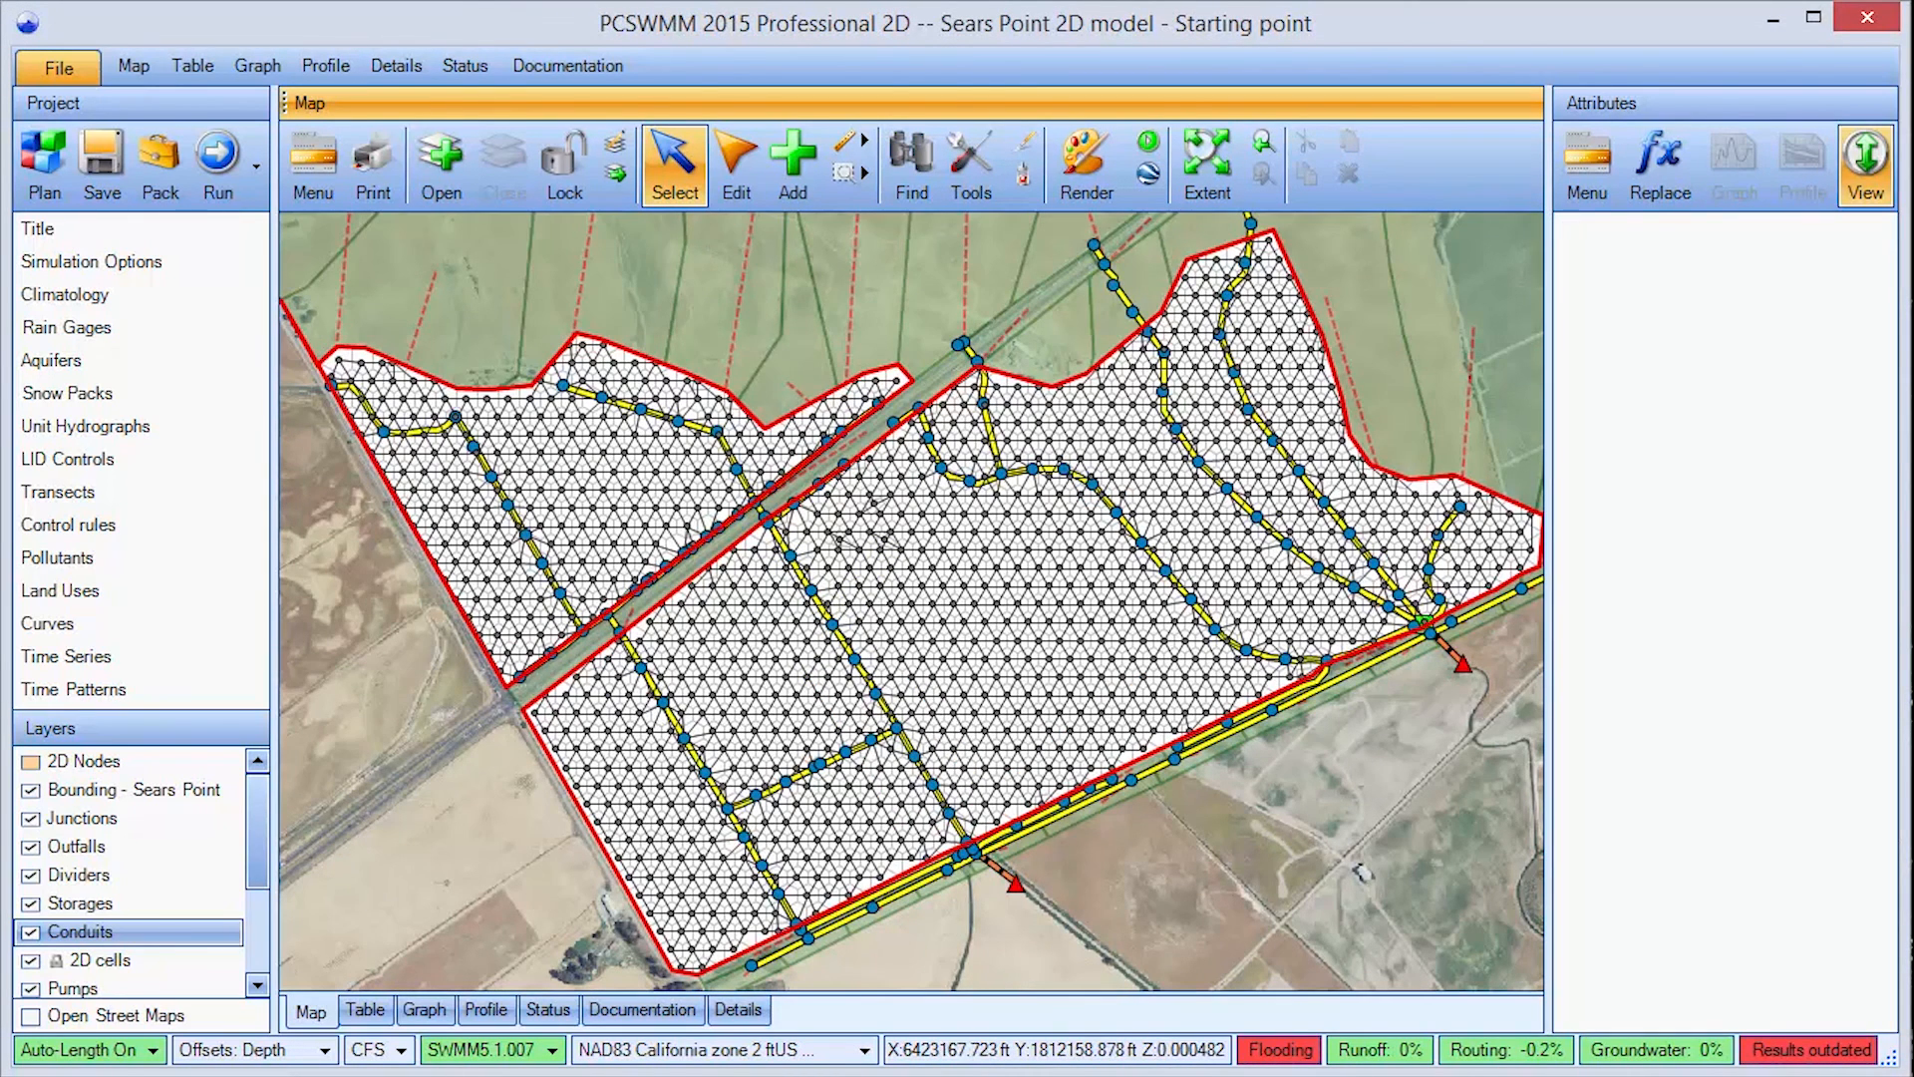
{"action": "left_click", "coordinate": [204, 180]}
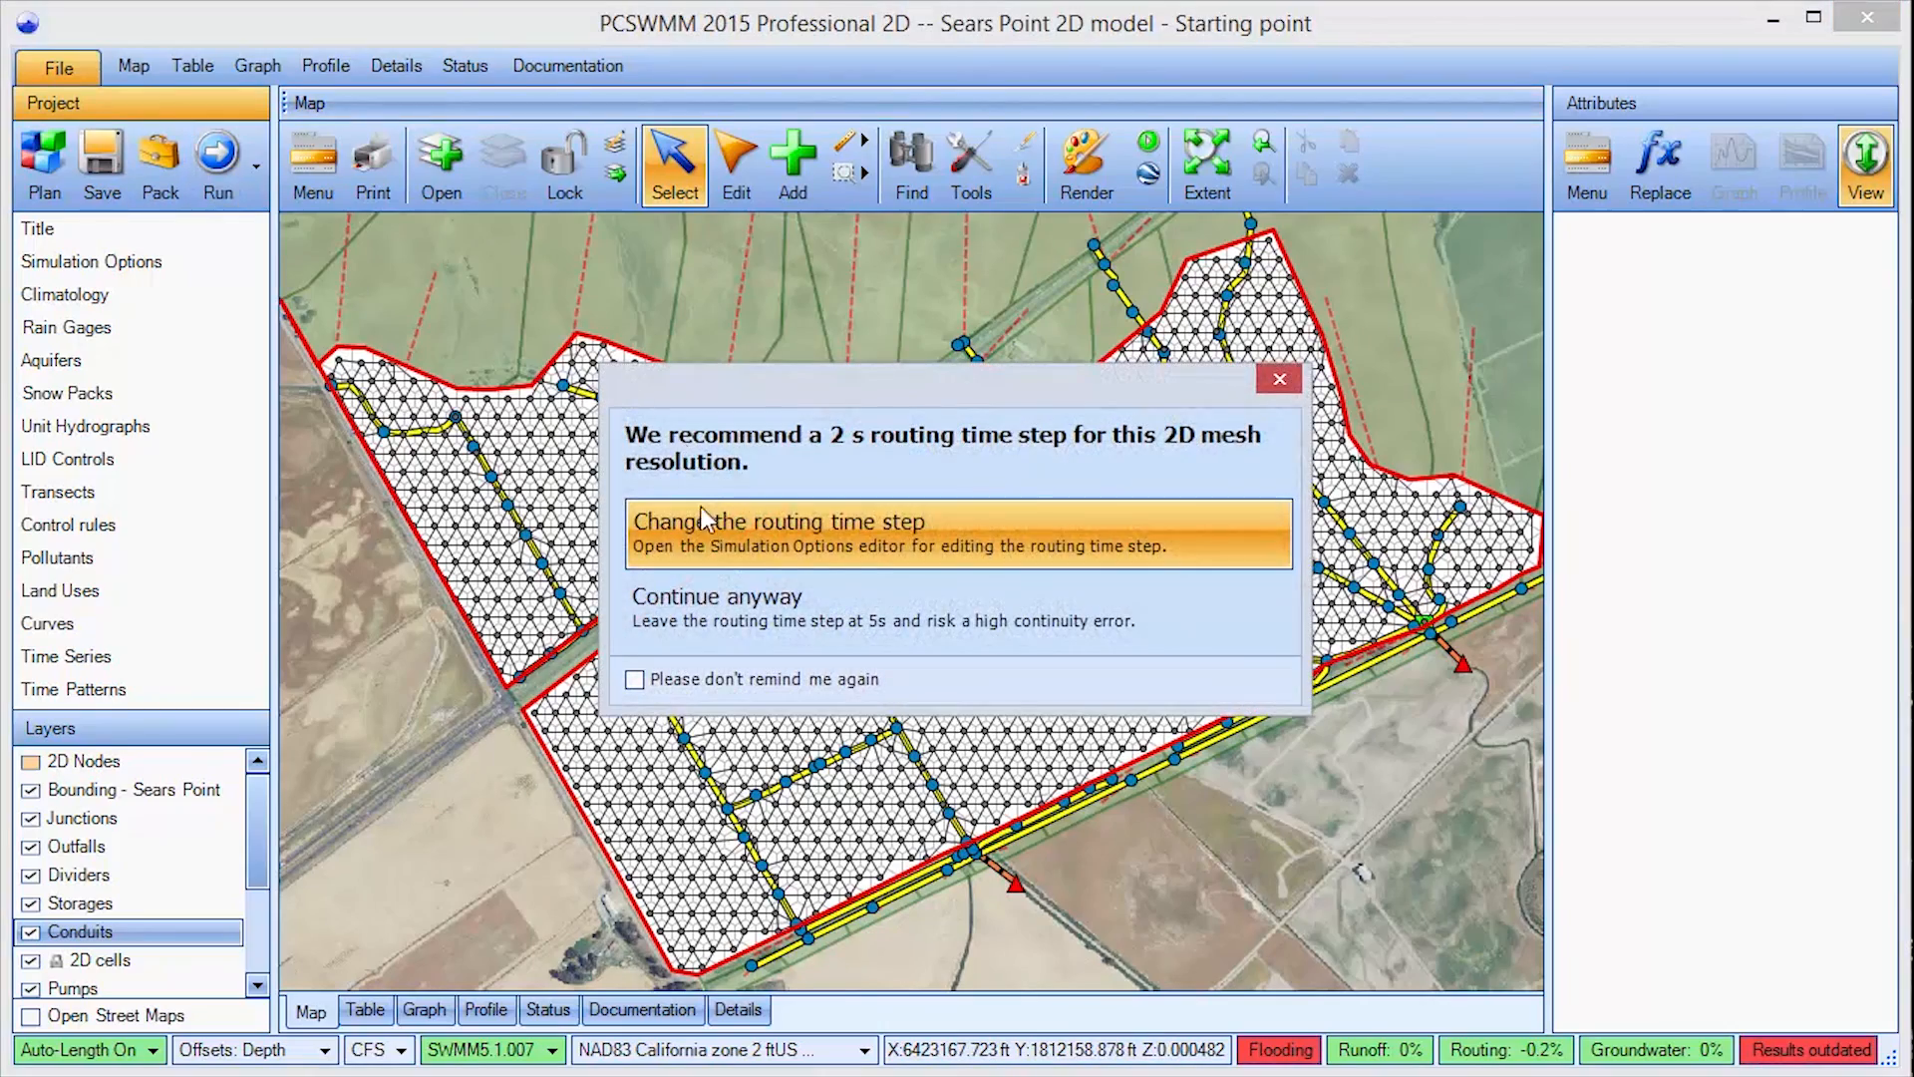
{"action": "left_click", "coordinate": [720, 589]}
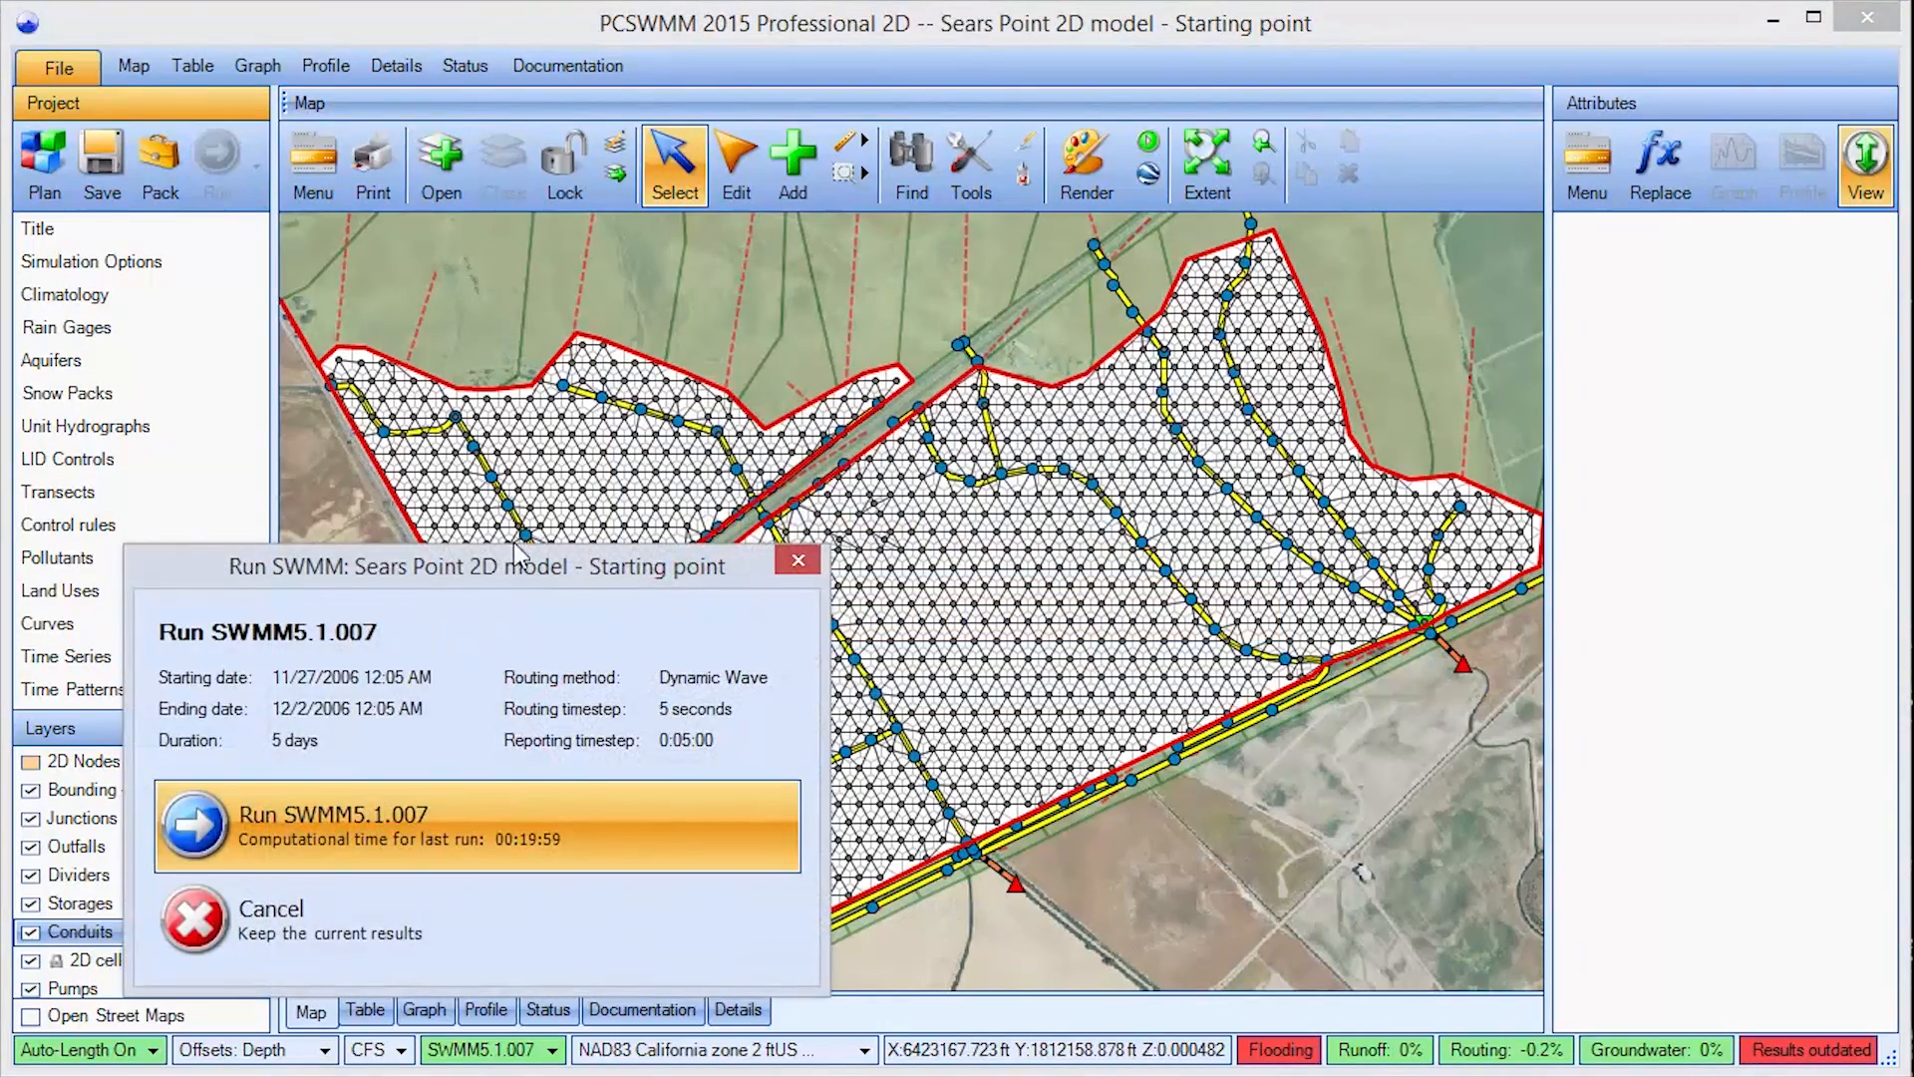
{"action": "left_click_drag", "start_coordinate": [516, 549], "coordinate": [848, 337]}
{"action": "left_click", "coordinate": [883, 586]}
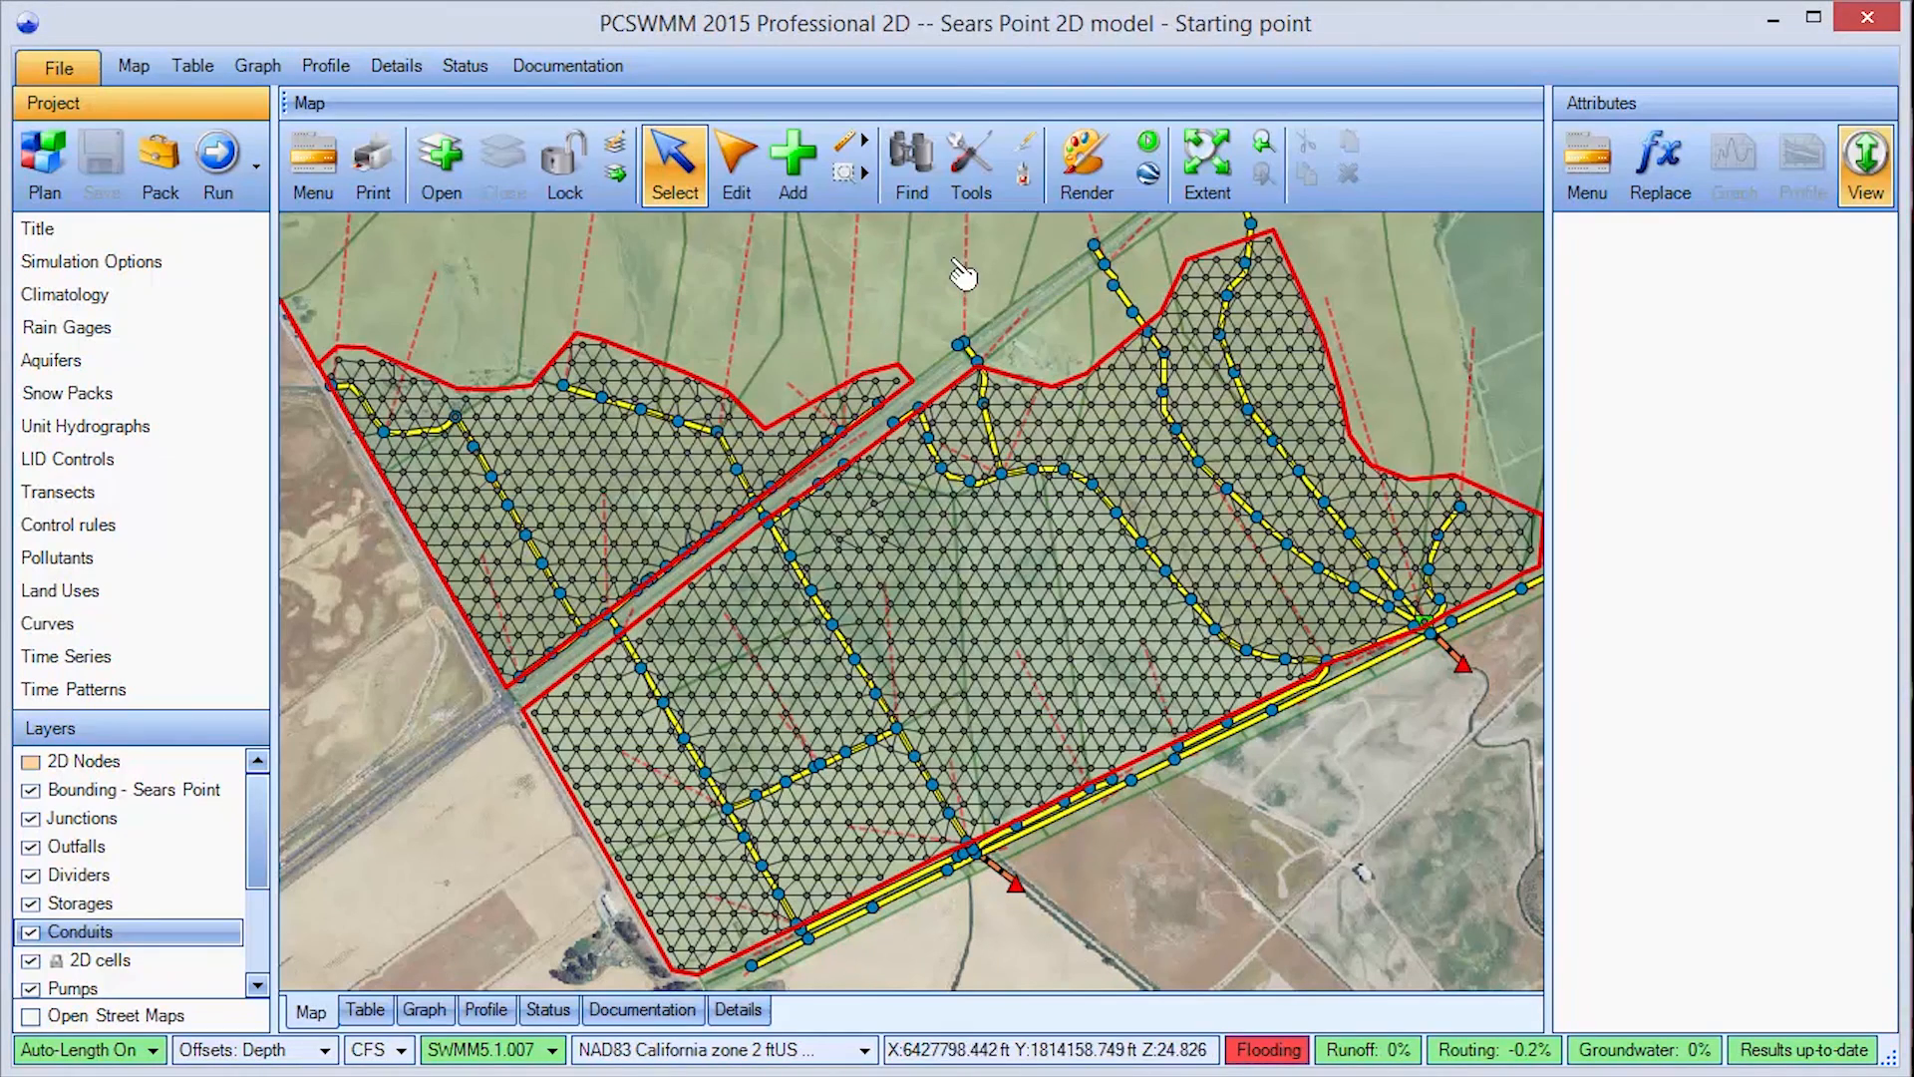
Render the 2D network to show the cell maximum depths, leaving the additional thematic rendering options set to None.
{"action": "left_click", "coordinate": [948, 190]}
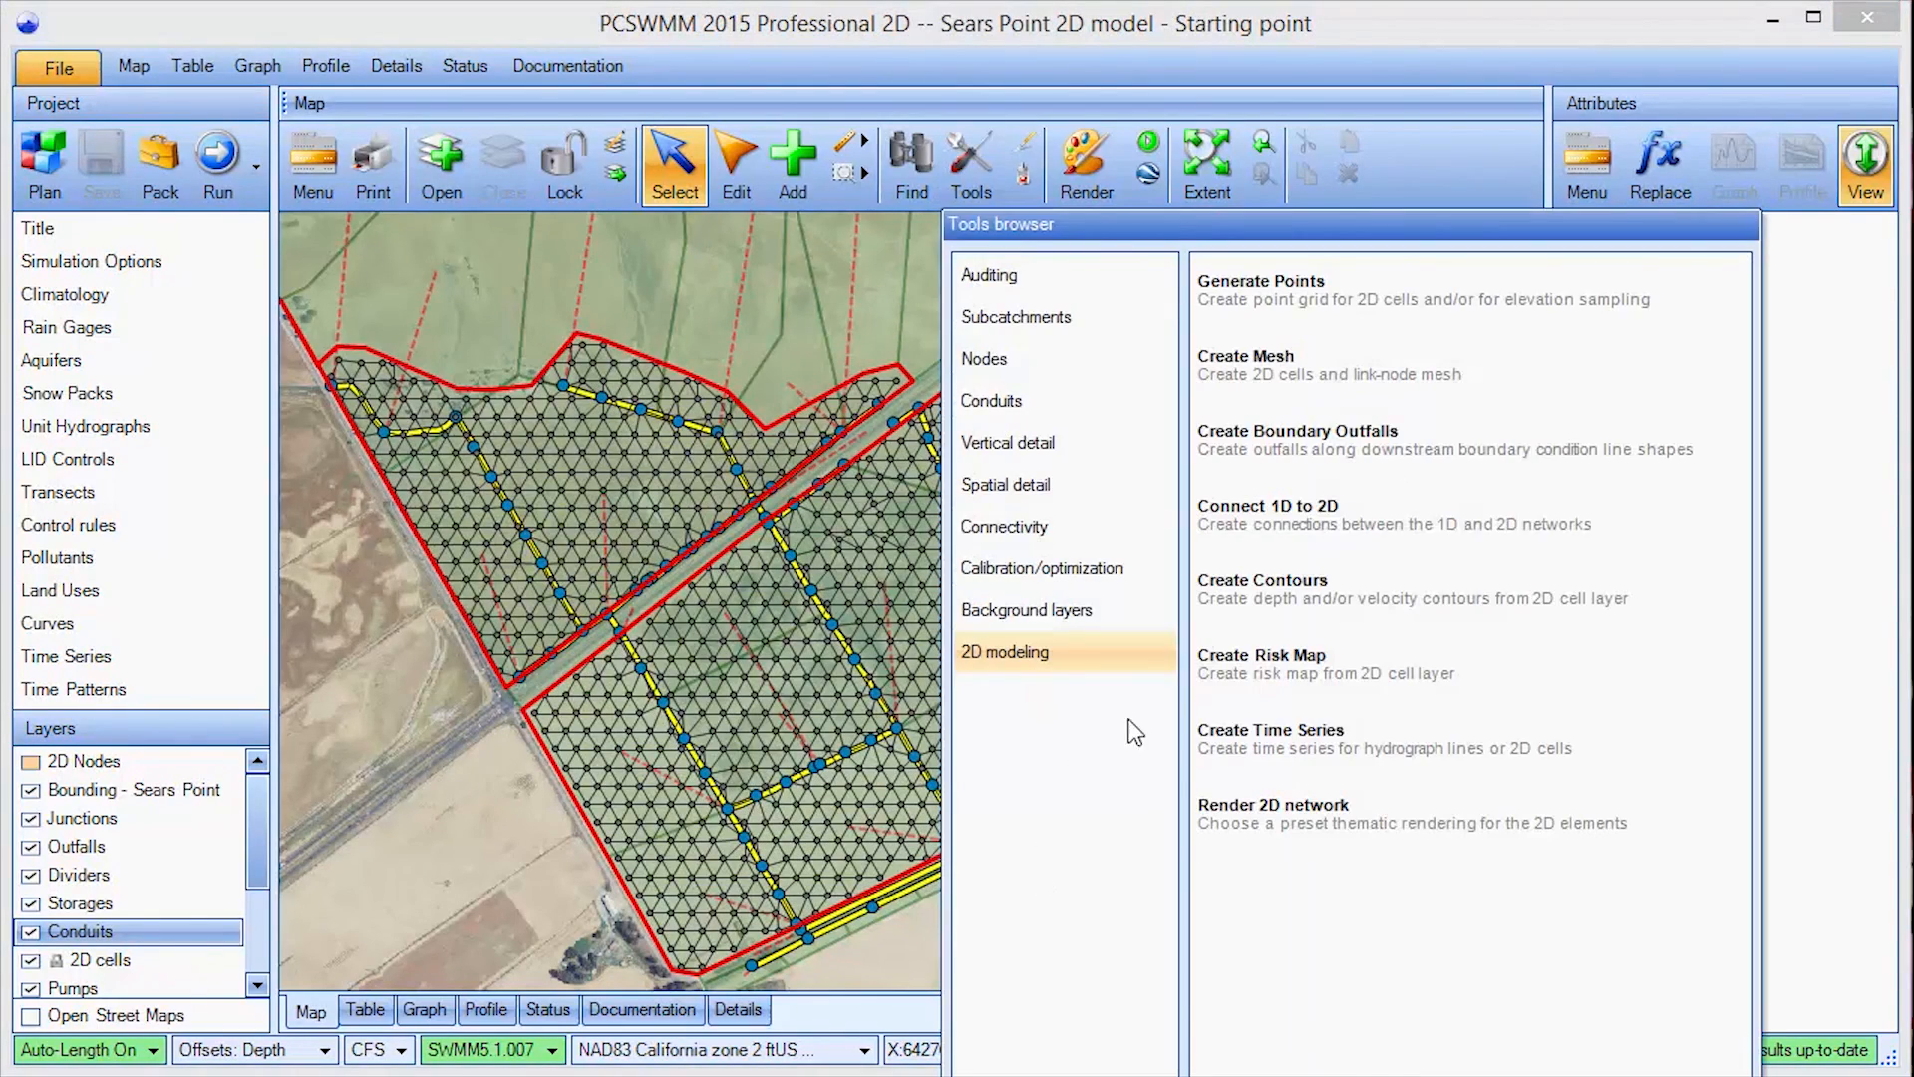
{"action": "left_click", "coordinate": [1283, 802]}
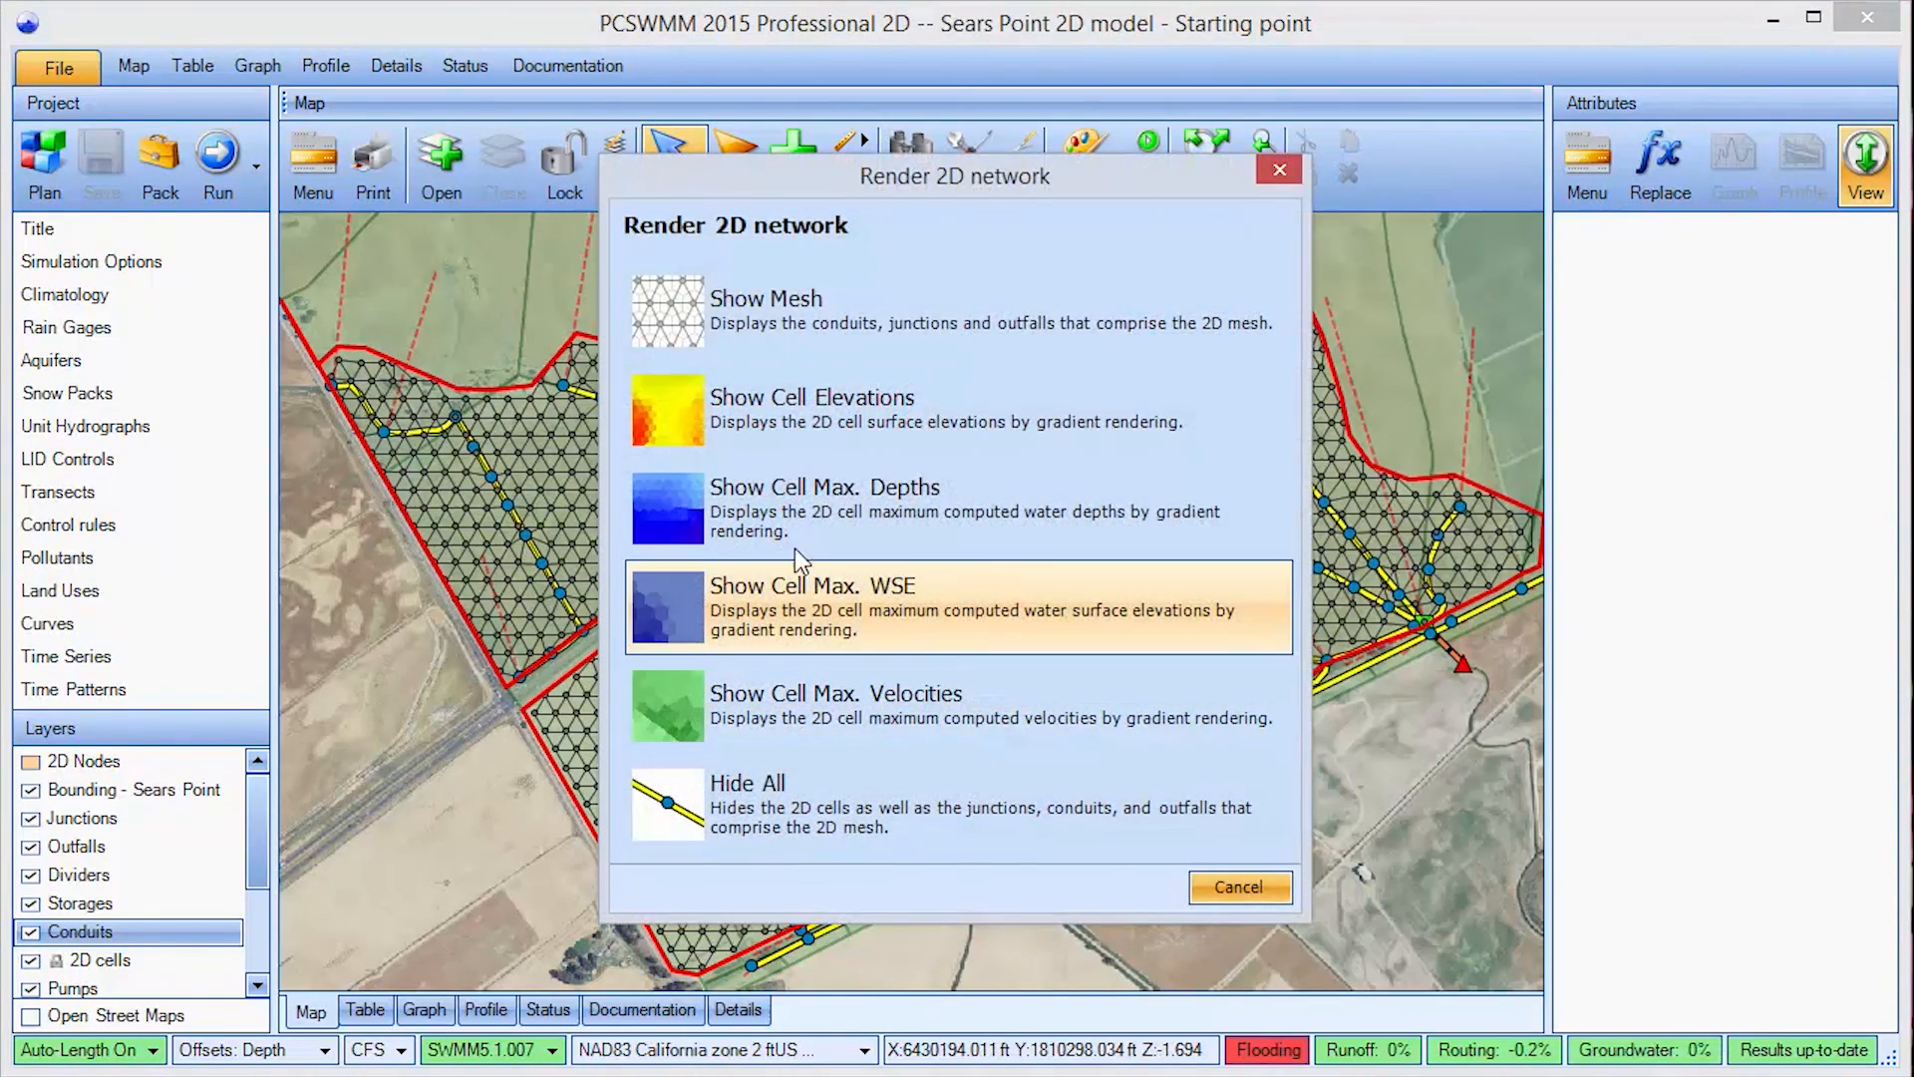
{"action": "left_click", "coordinate": [827, 504]}
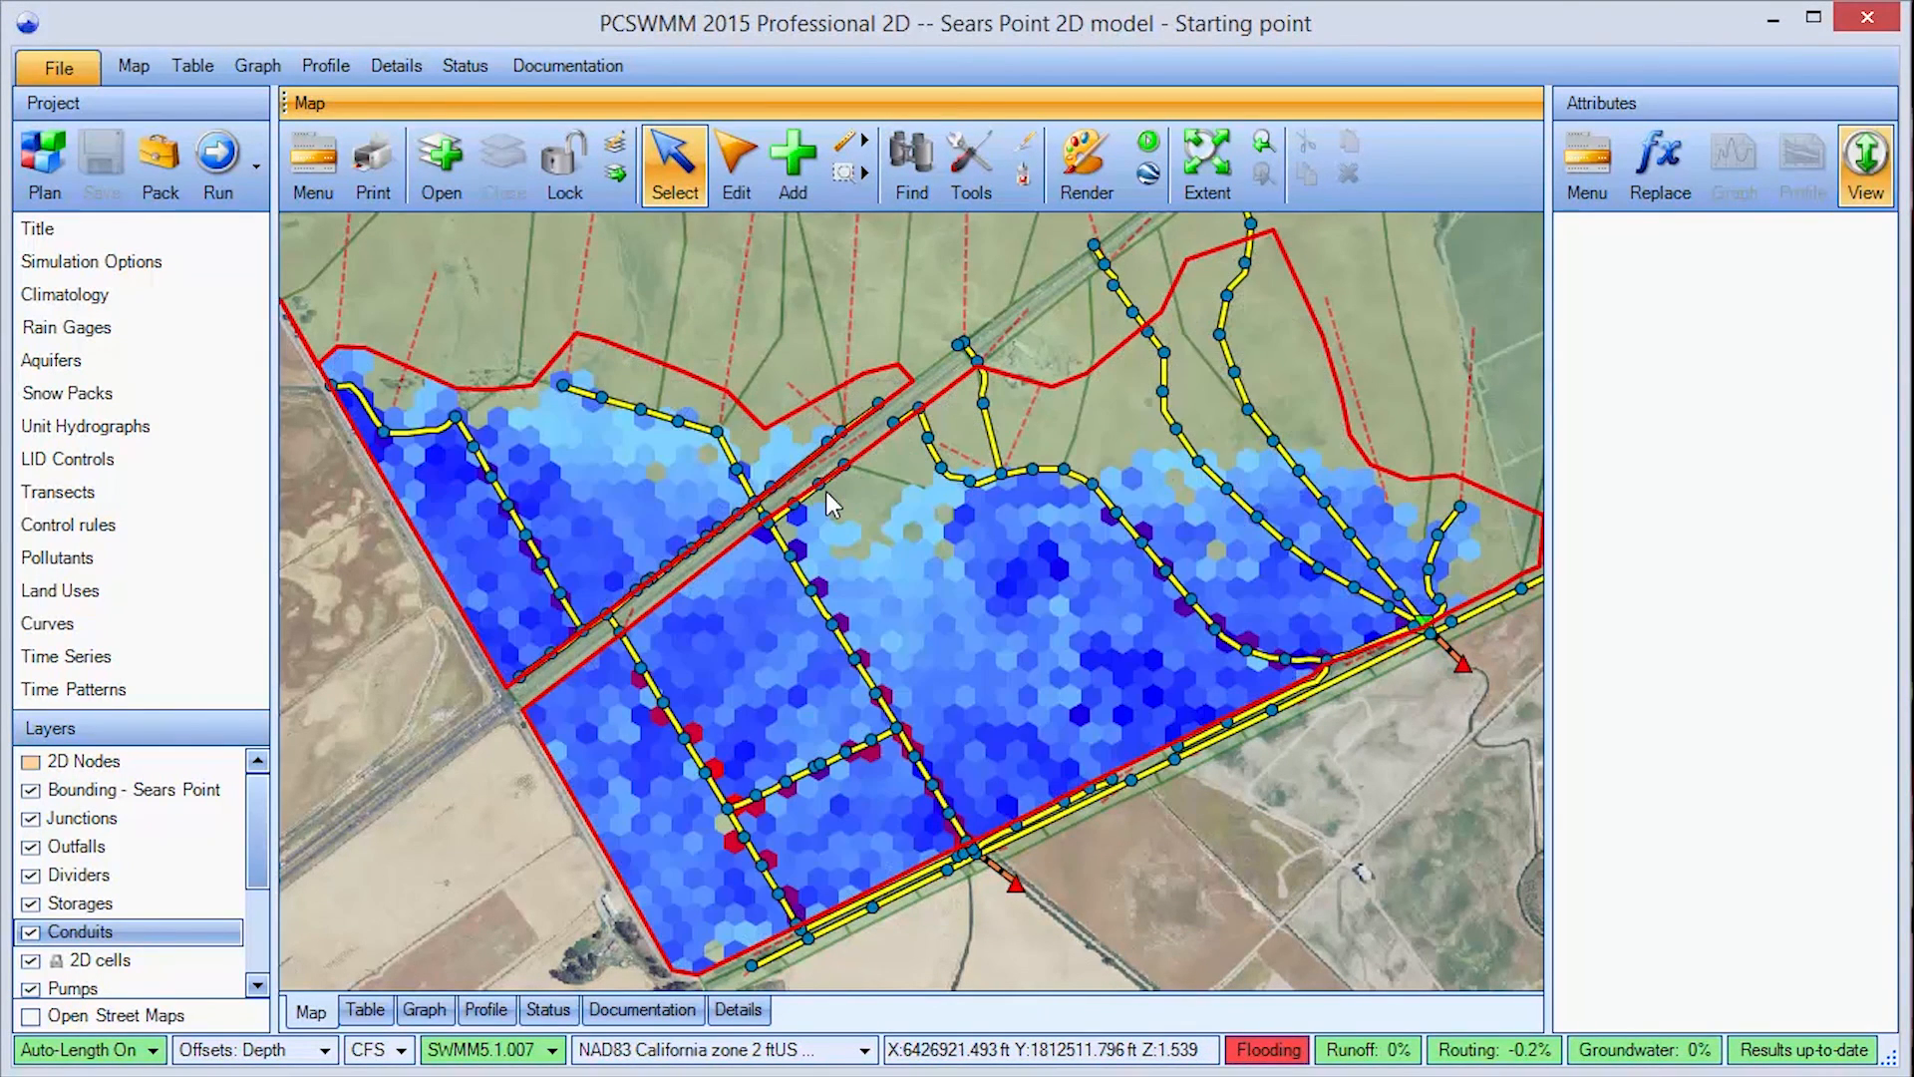
{"action": "left_click", "coordinate": [1148, 171]}
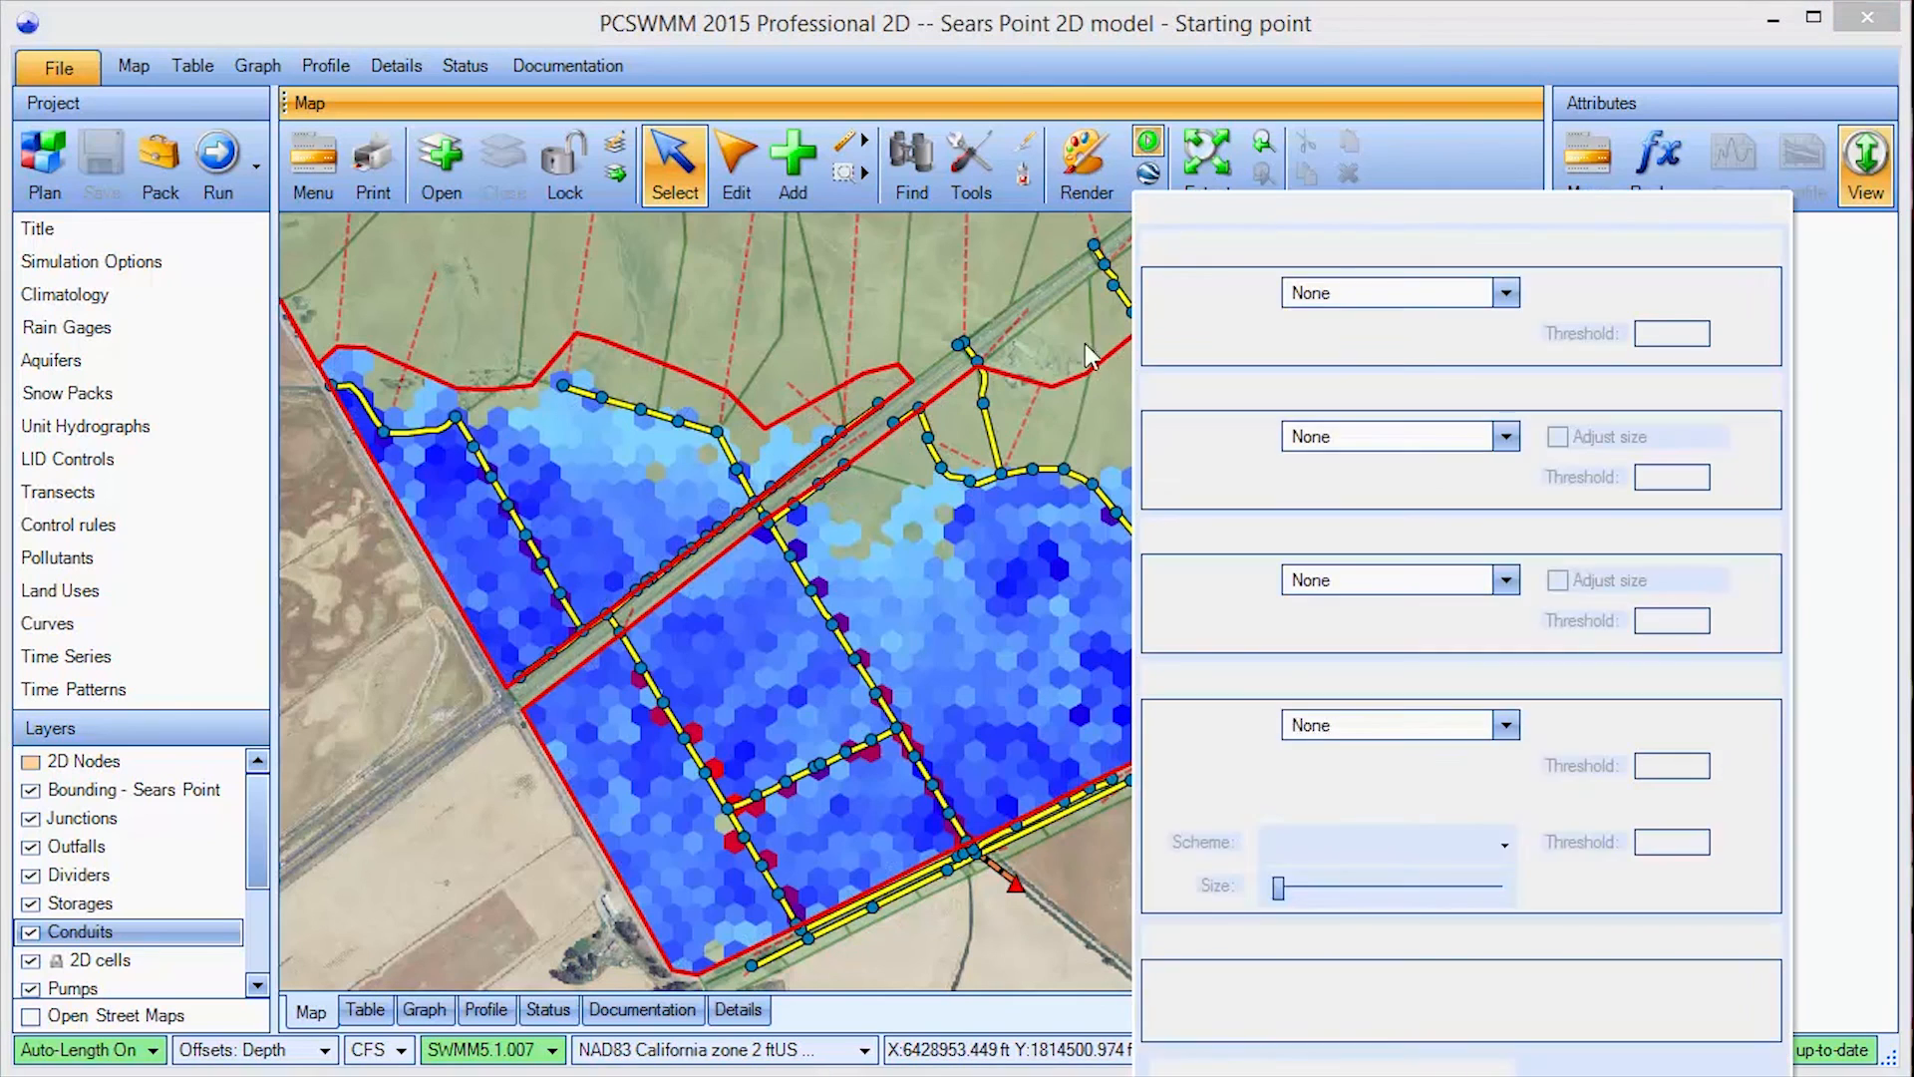
{"action": "left_click", "coordinate": [1586, 1023]}
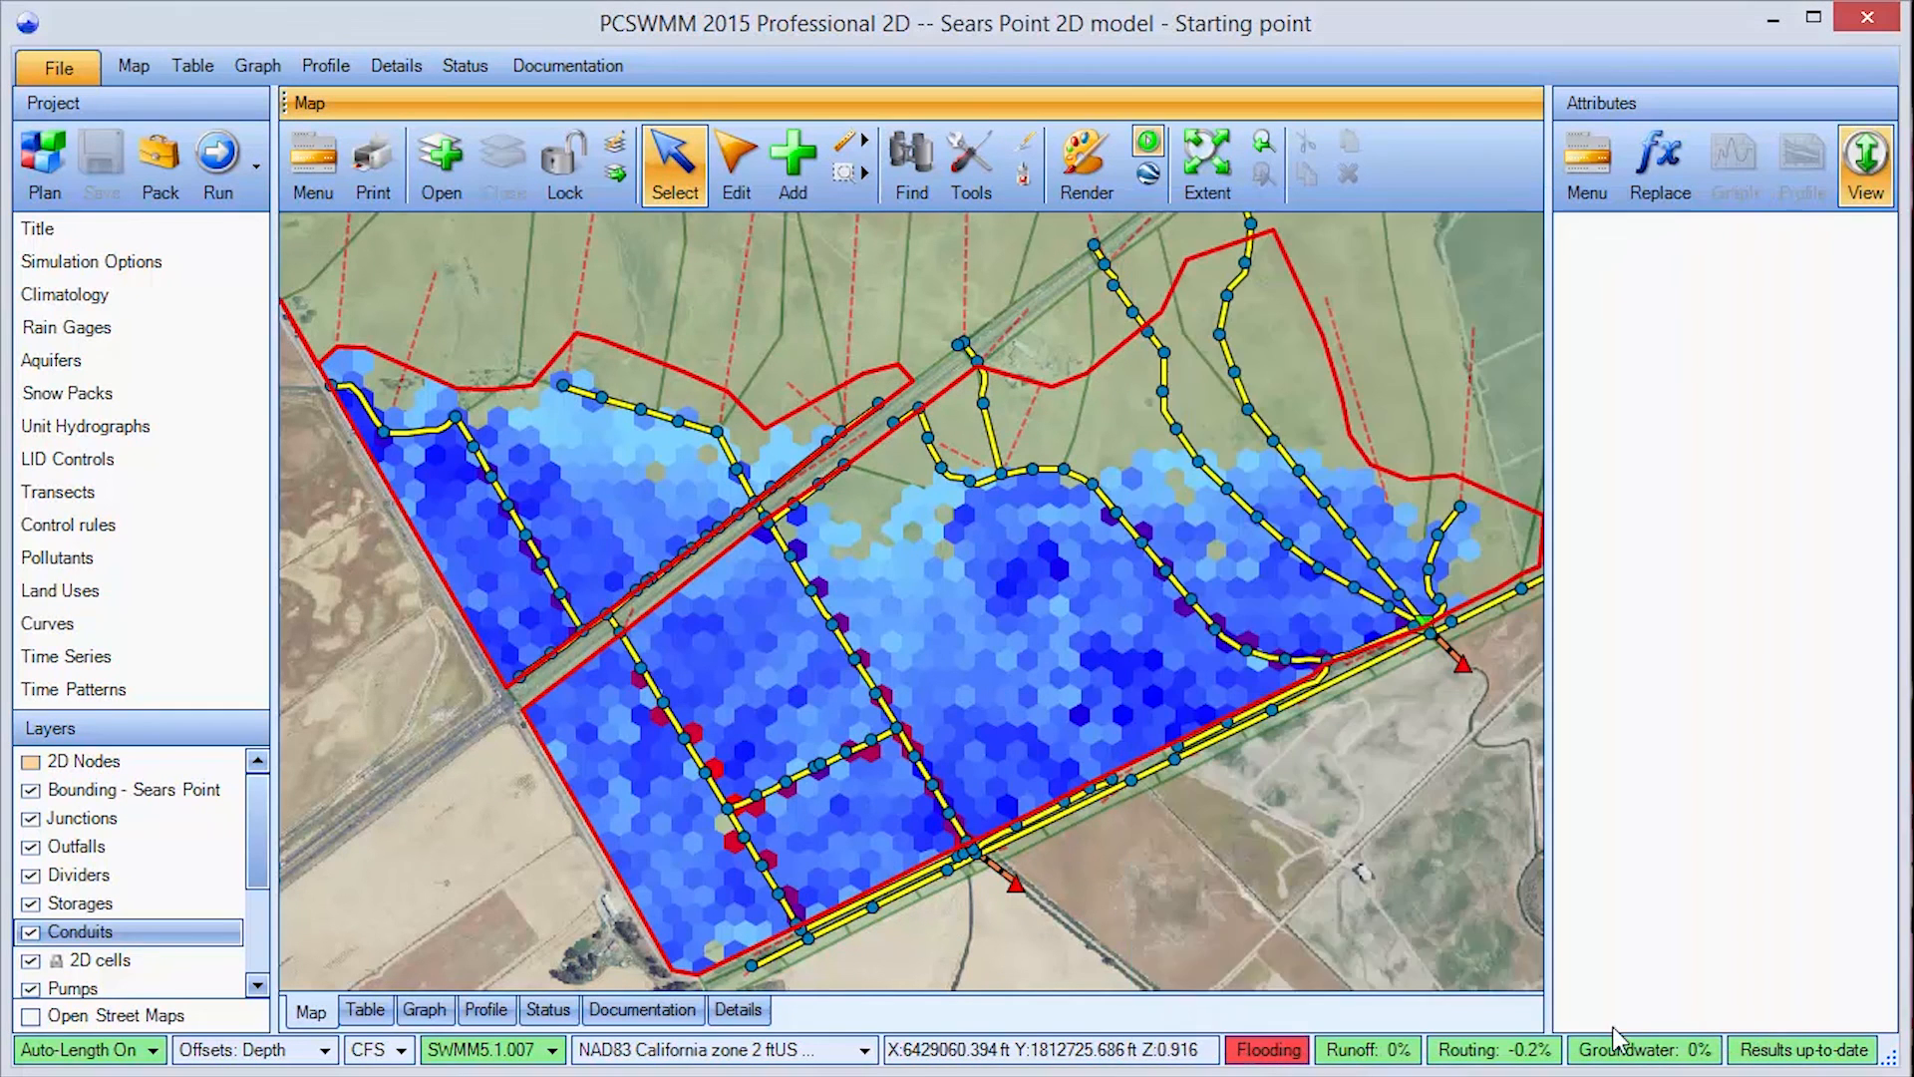